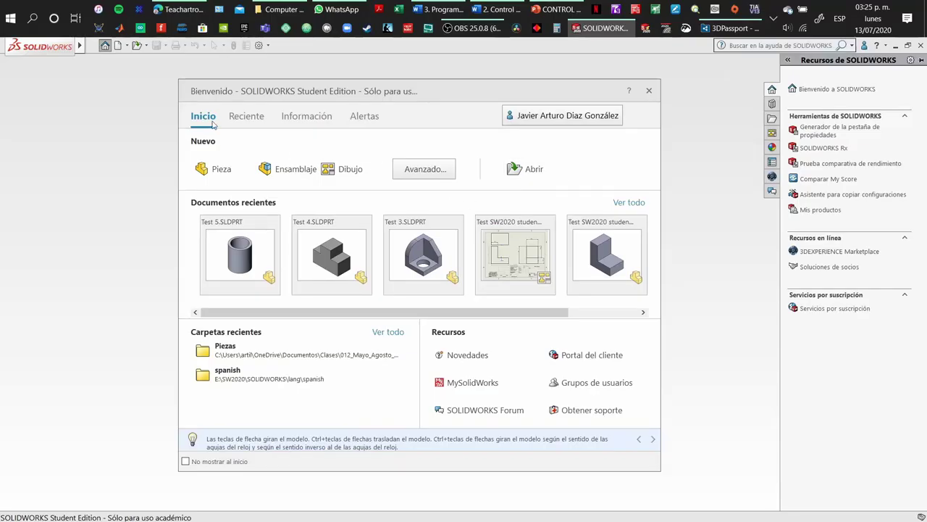
# Dismiss the Welcome dialog to reach the blank part document Pieza1.
pyautogui.press('Escape')
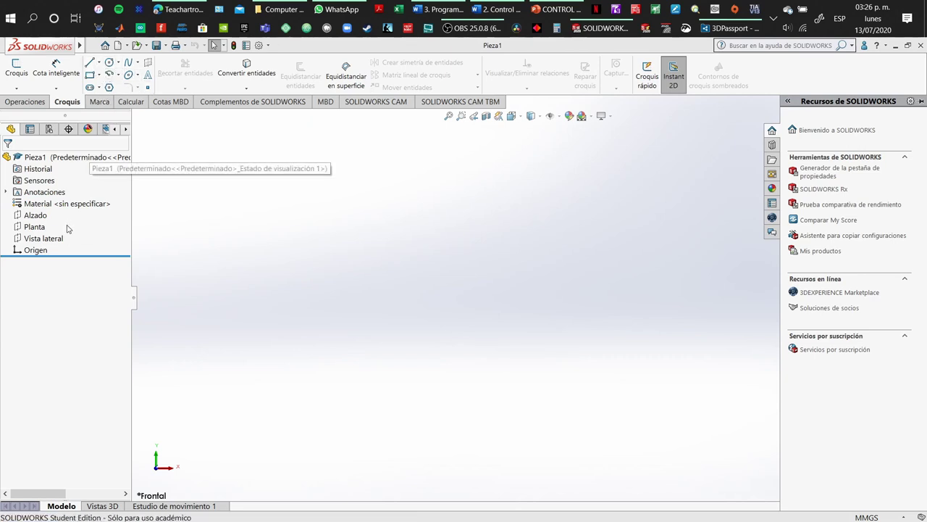
# Draw a circle centred on the origin on the Alzado plane.
pyautogui.click(34, 215)
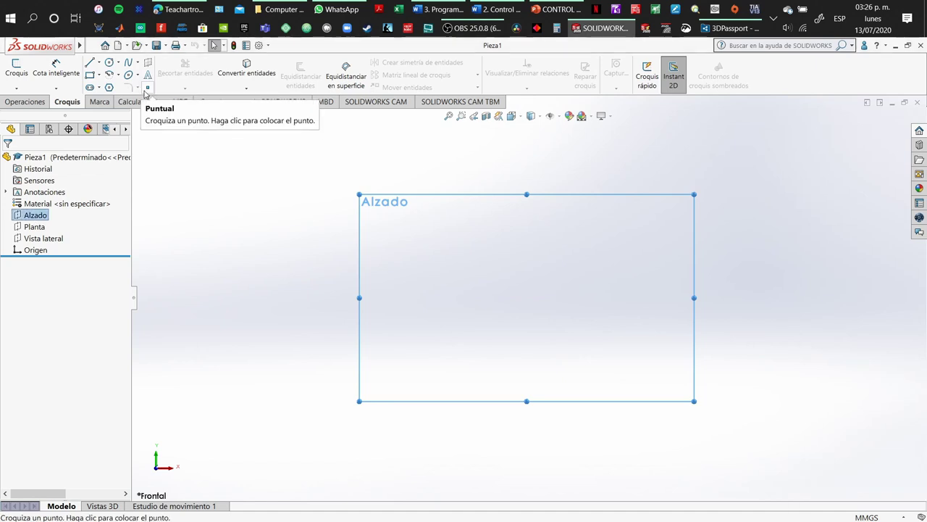
pyautogui.click(110, 63)
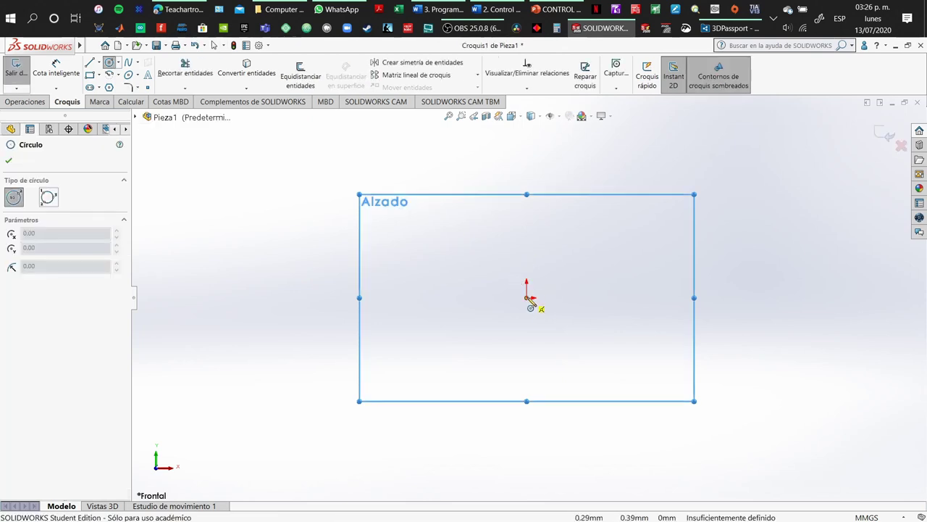
pyautogui.click(526, 297)
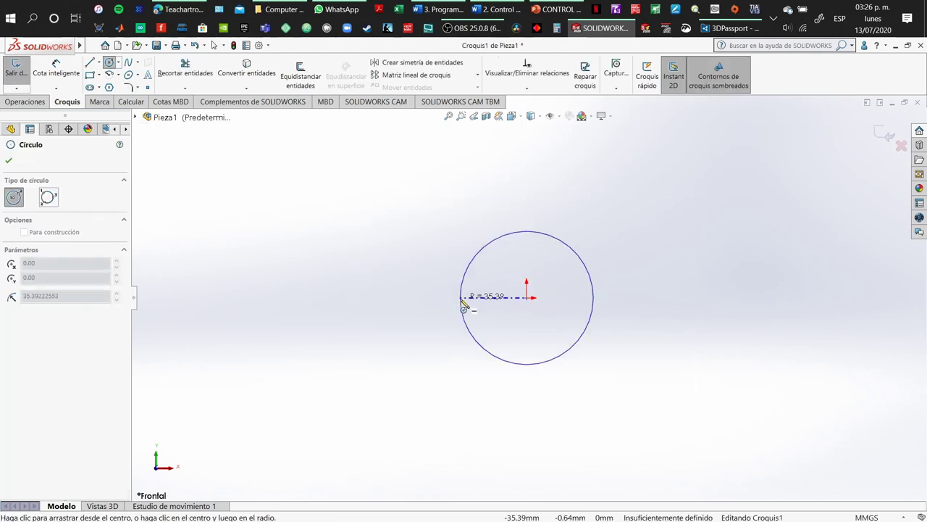
pyautogui.click(483, 297)
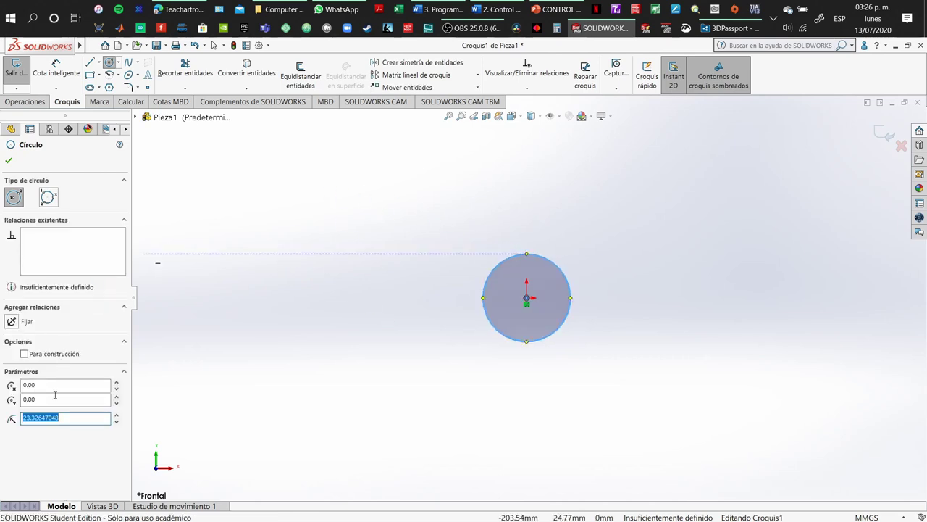
# Dimension the circle to a 10 mm diameter and exit the sketch.
pyautogui.click(56, 66)
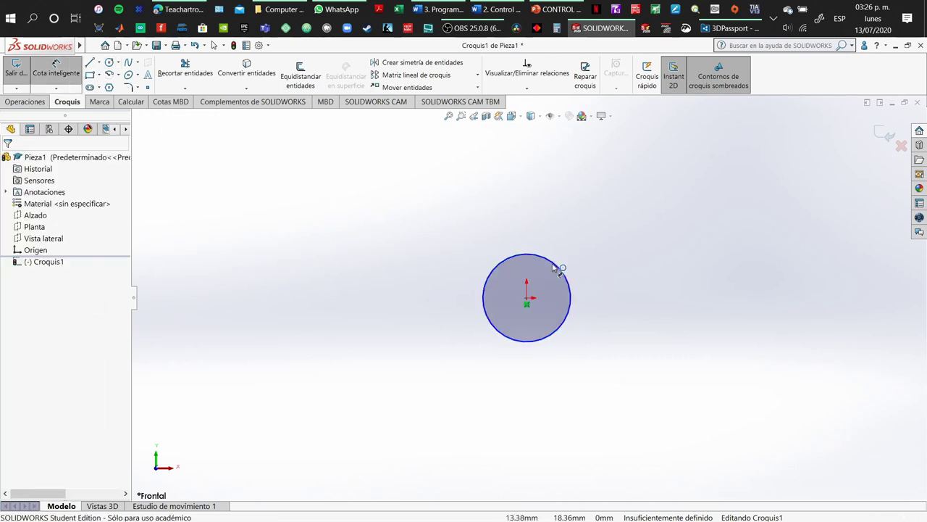
pyautogui.click(558, 266)
pyautogui.click(628, 252)
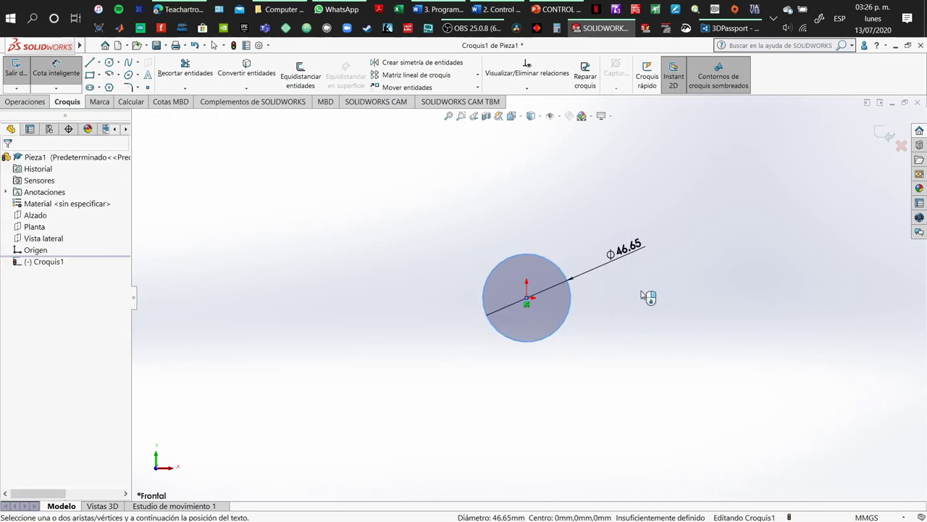
pyautogui.click(647, 297)
pyautogui.write('10')
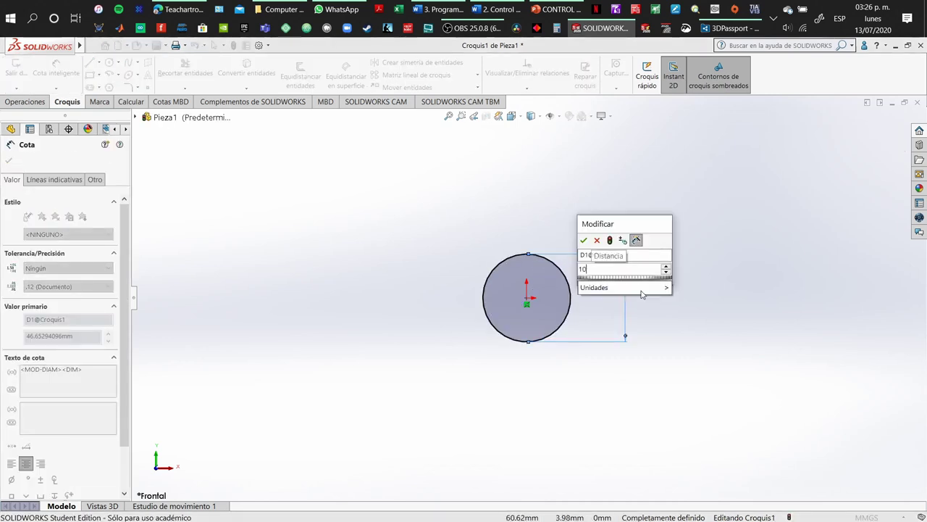
pyautogui.press('Return')
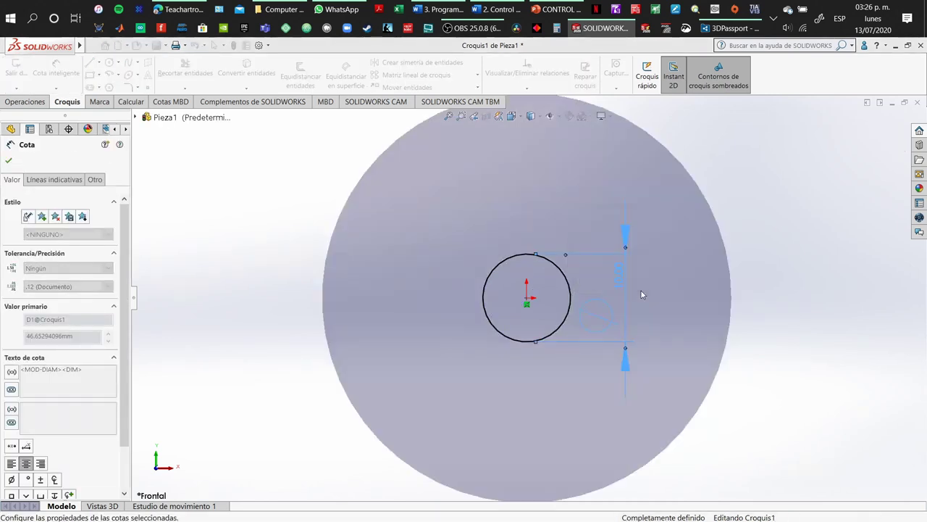
pyautogui.press('Escape')
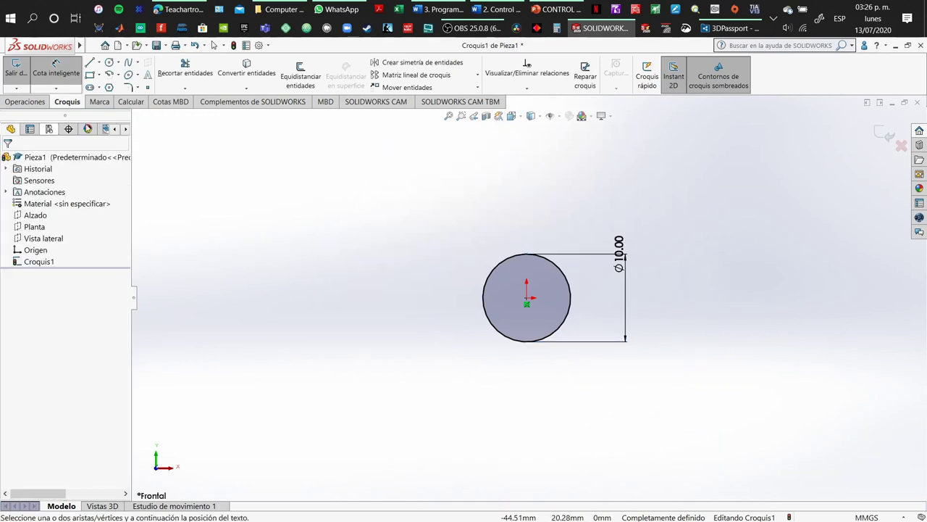
pyautogui.click(885, 132)
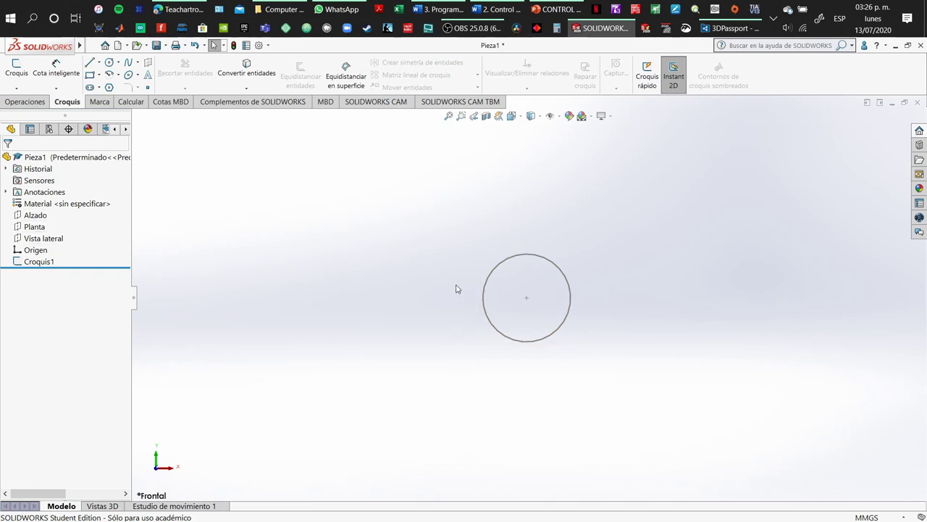
# Orient the view and start a new sketch on the Planta plane.
pyautogui.moveTo(456, 289); pyautogui.dragTo(204, 261, button='middle')
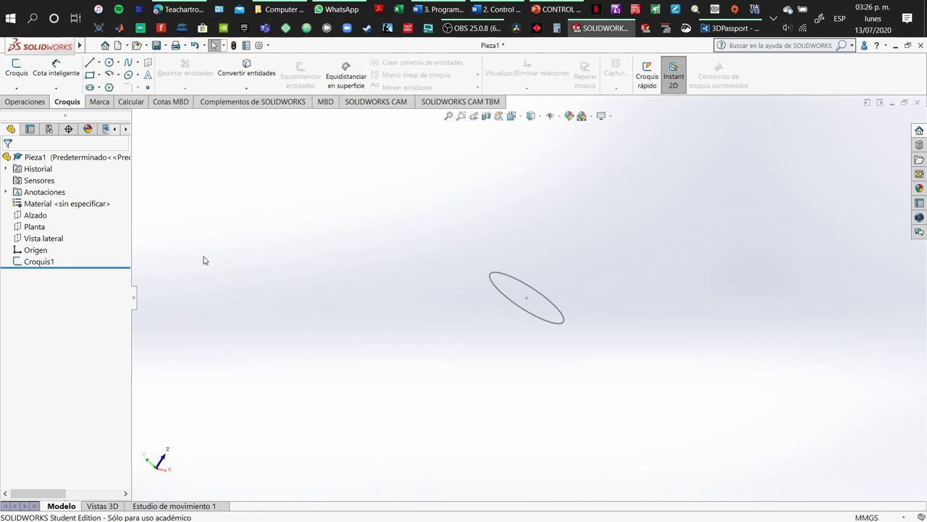
pyautogui.click(34, 227)
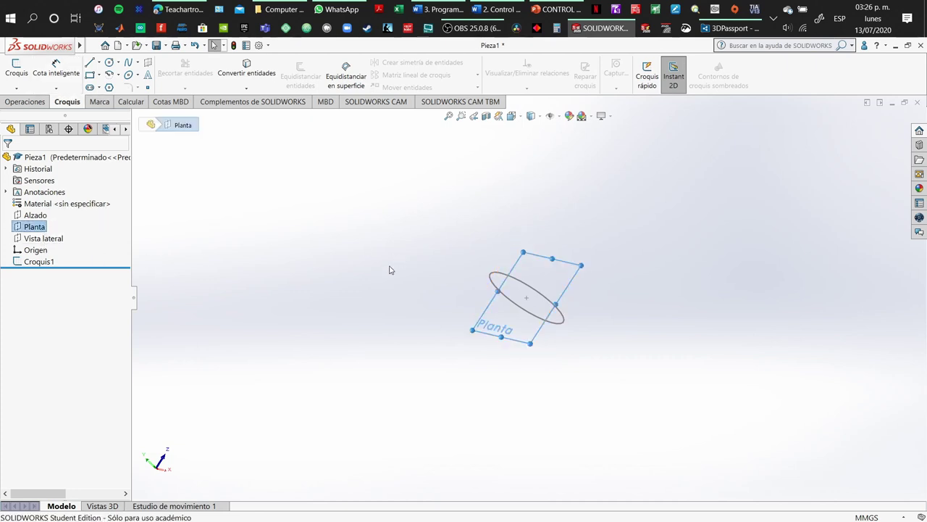
pyautogui.moveTo(389, 268); pyautogui.dragTo(414, 138, button='middle')
pyautogui.moveTo(550, 319); pyautogui.dragTo(481, 290, button='middle')
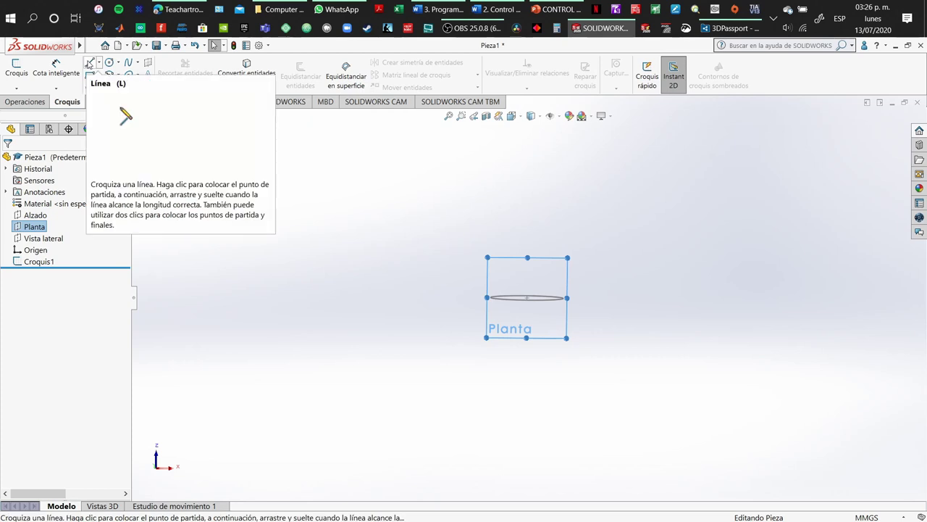
pyautogui.click(16, 69)
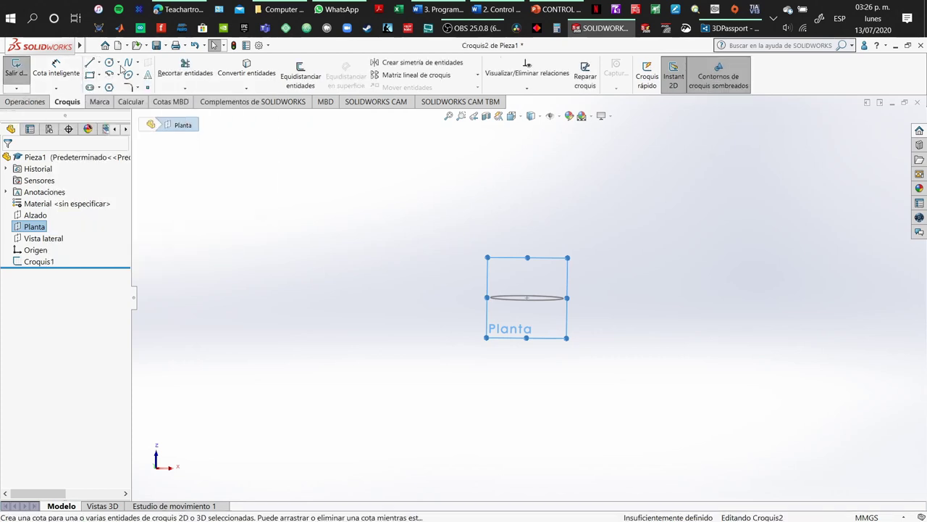
# Draw a trial vertical line up from the origin, then undo it.
pyautogui.click(92, 64)
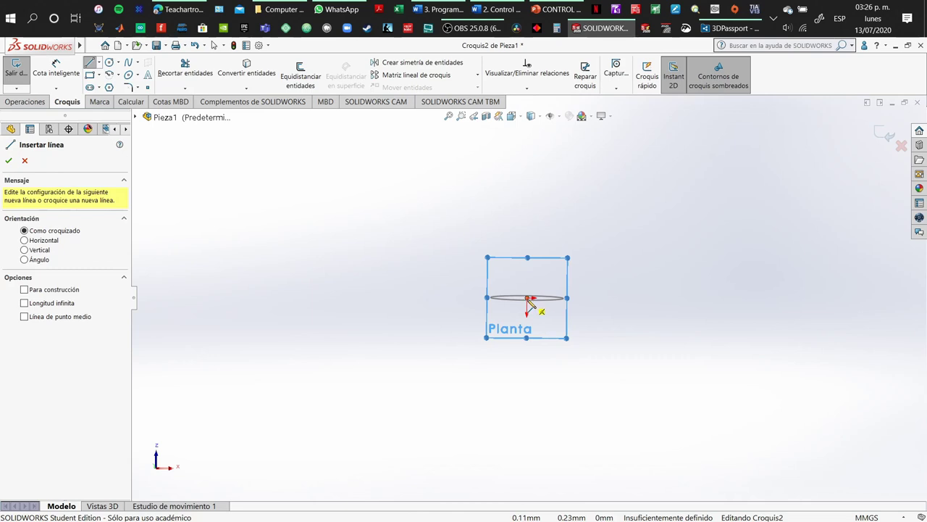
pyautogui.click(528, 298)
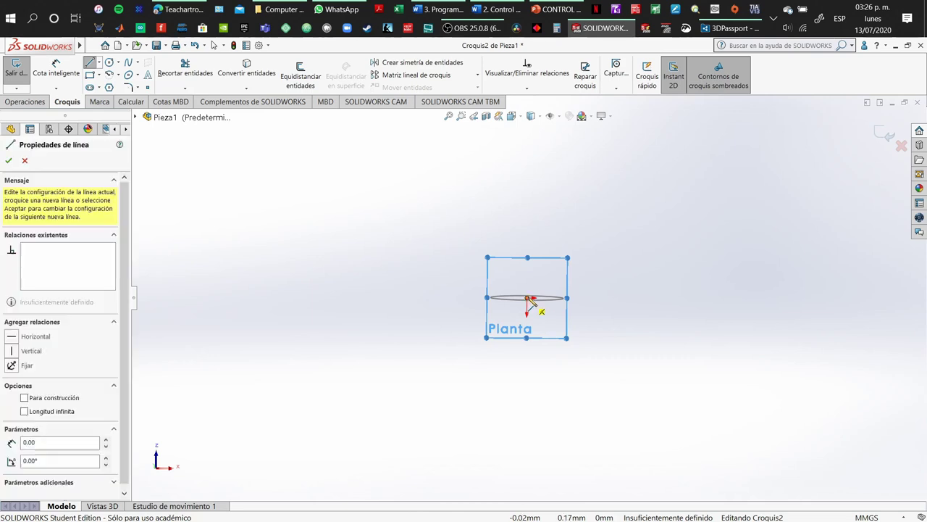
pyautogui.click(528, 168)
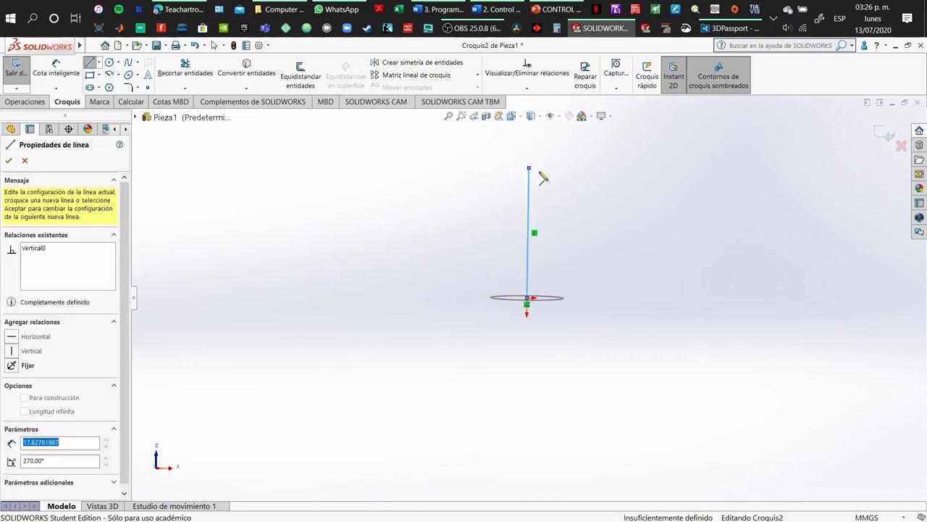
pyautogui.press('Escape')
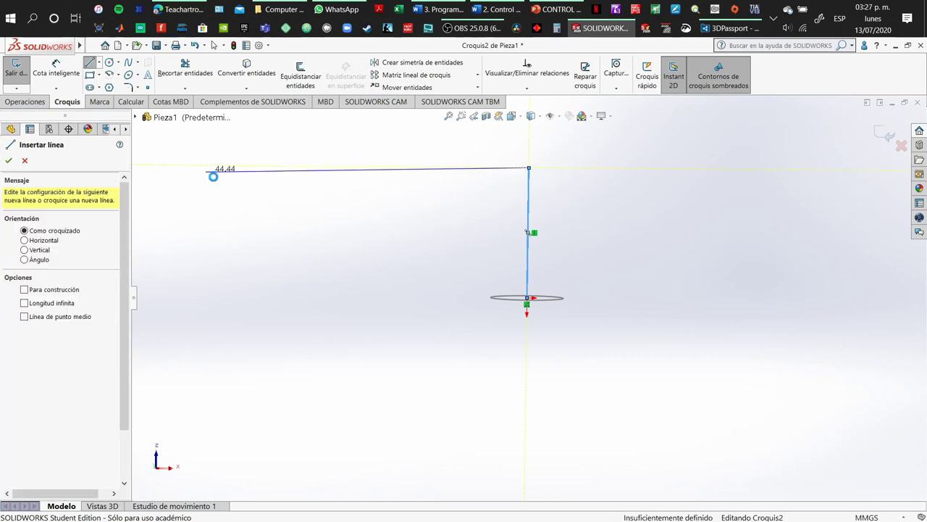
pyautogui.press('Escape')
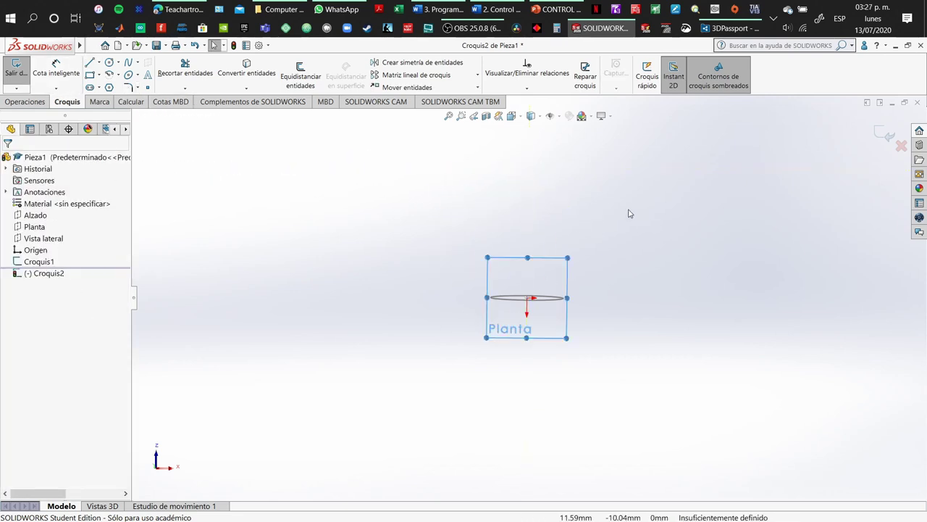
pyautogui.hotkey('ctrl', 'z')
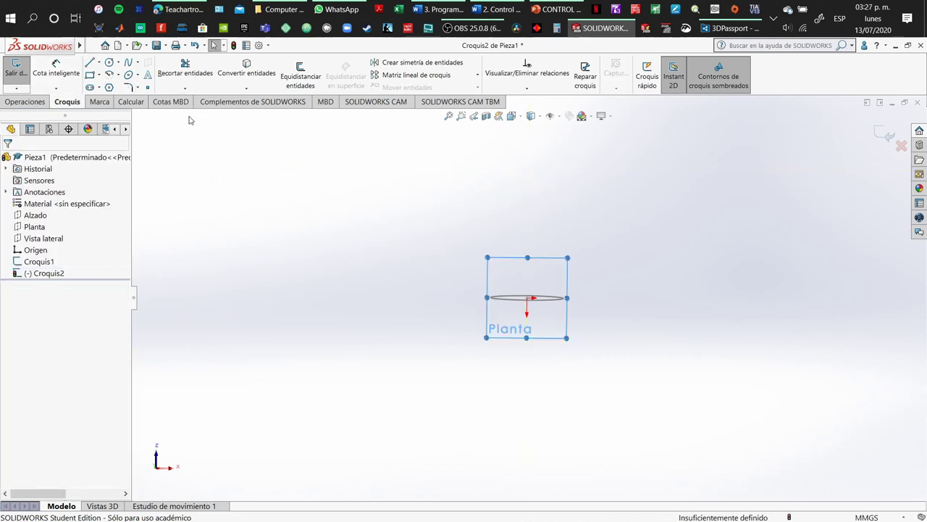
# Draw a spline from the origin rising up and right through several points, then exit the sketch.
pyautogui.click(131, 63)
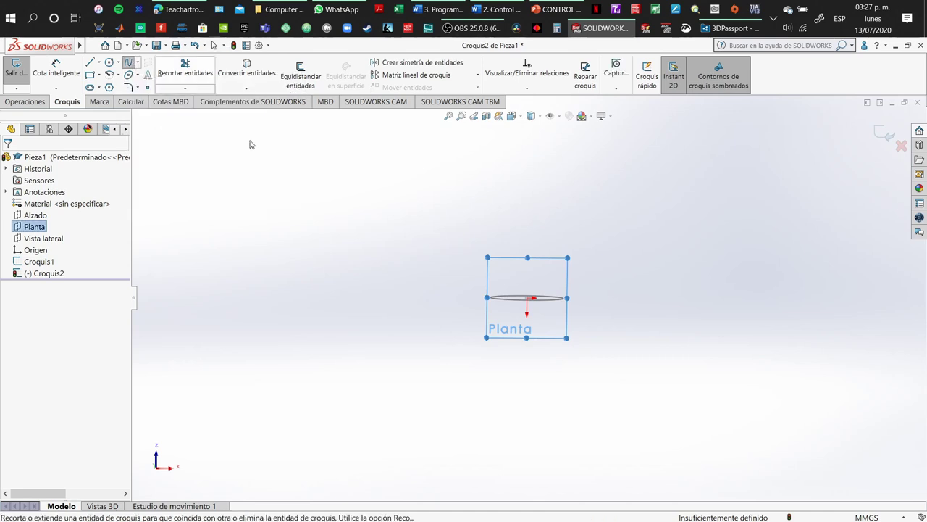
pyautogui.click(528, 298)
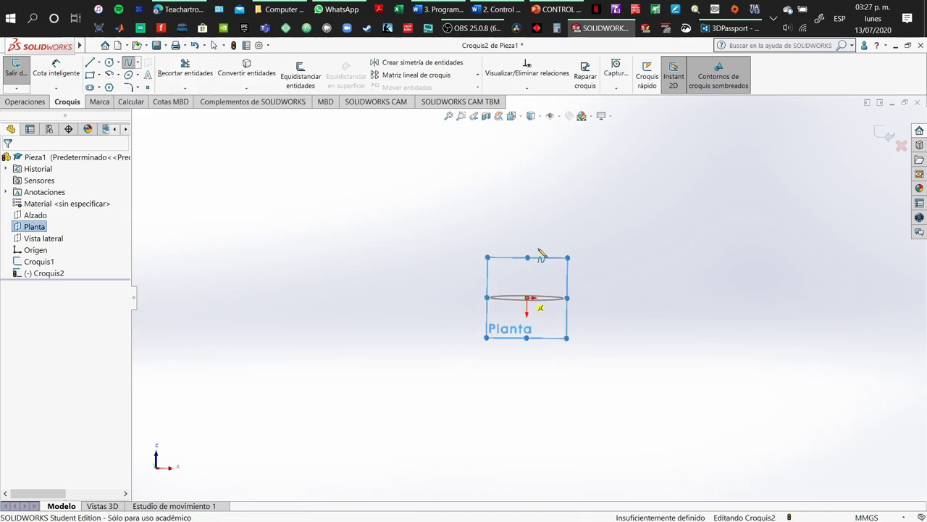
pyautogui.click(528, 205)
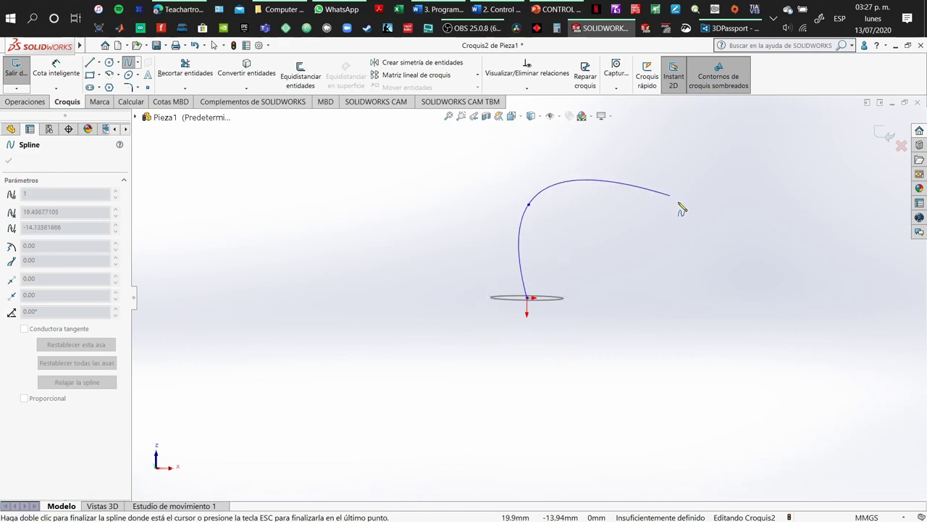
pyautogui.click(655, 219)
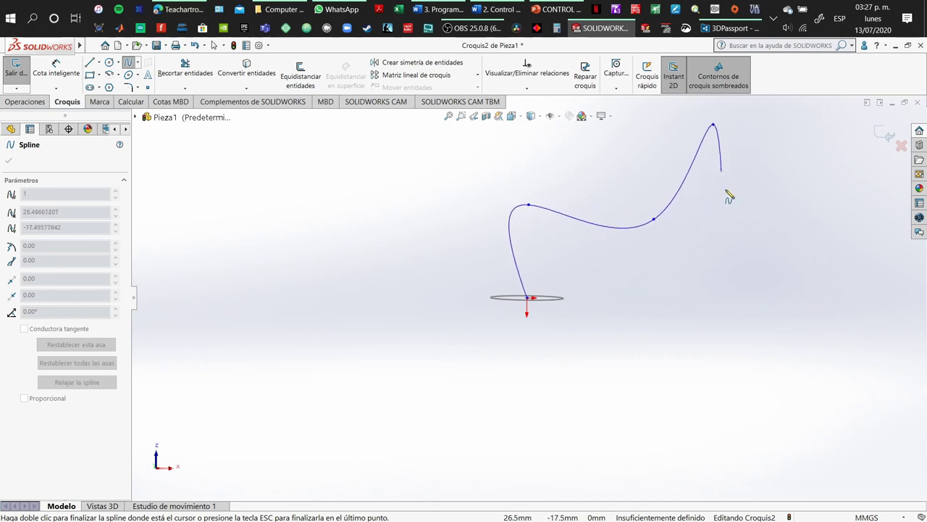
pyautogui.doubleClick(713, 118)
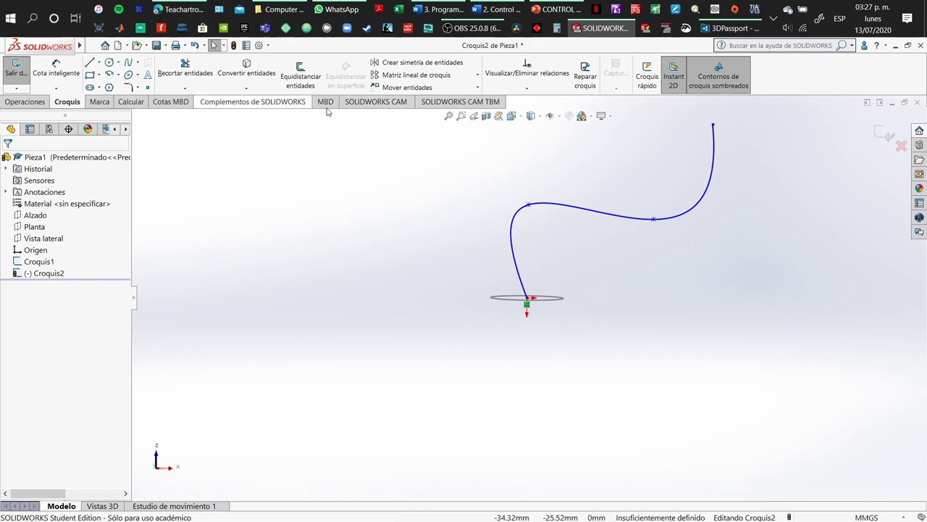
pyautogui.click(448, 116)
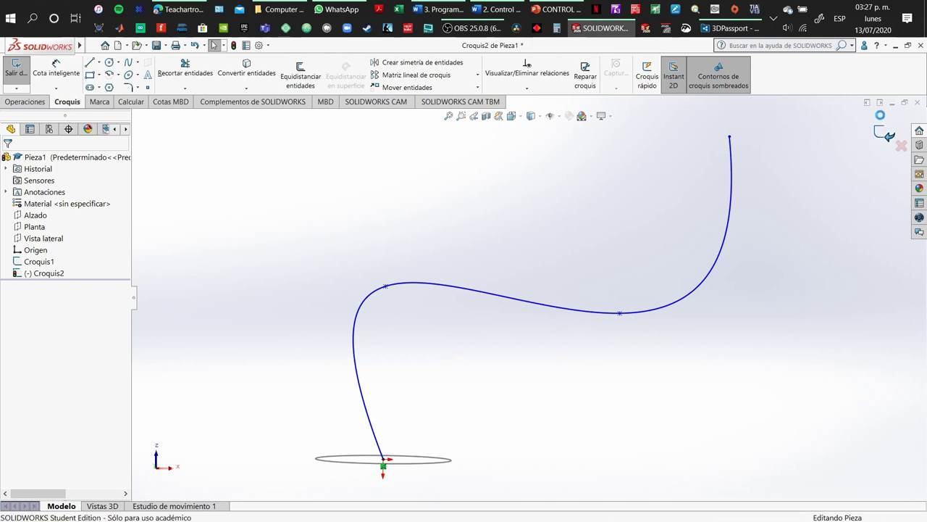
pyautogui.click(883, 138)
# Sweep the Croquis1 circle along the Croquis2 spline to create Barrer1.
pyautogui.click(514, 383)
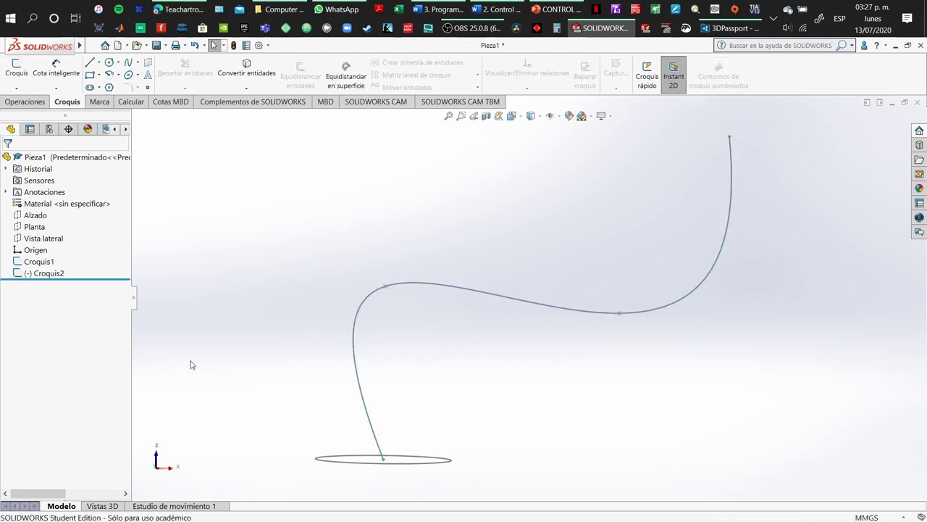
pyautogui.click(34, 103)
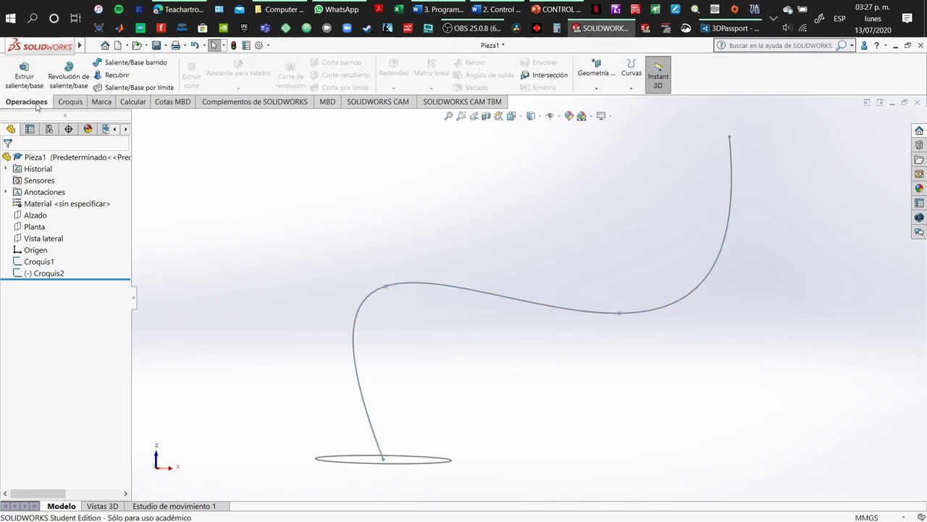
pyautogui.scroll(5, 347, 239)
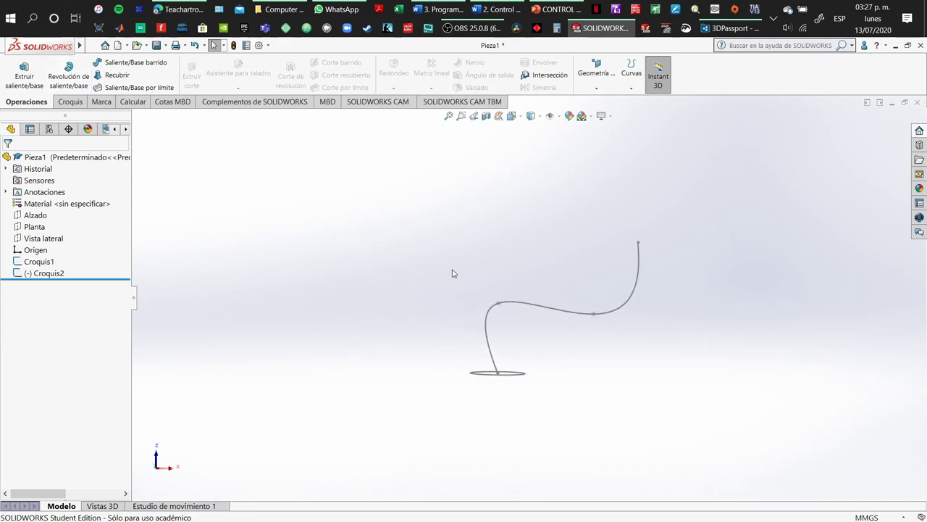
pyautogui.moveTo(454, 269)
pyautogui.mouseDown(button='middle')
pyautogui.moveTo(466, 288)
pyautogui.moveTo(444, 345)
pyautogui.moveTo(438, 334)
pyautogui.mouseUp(button='middle')
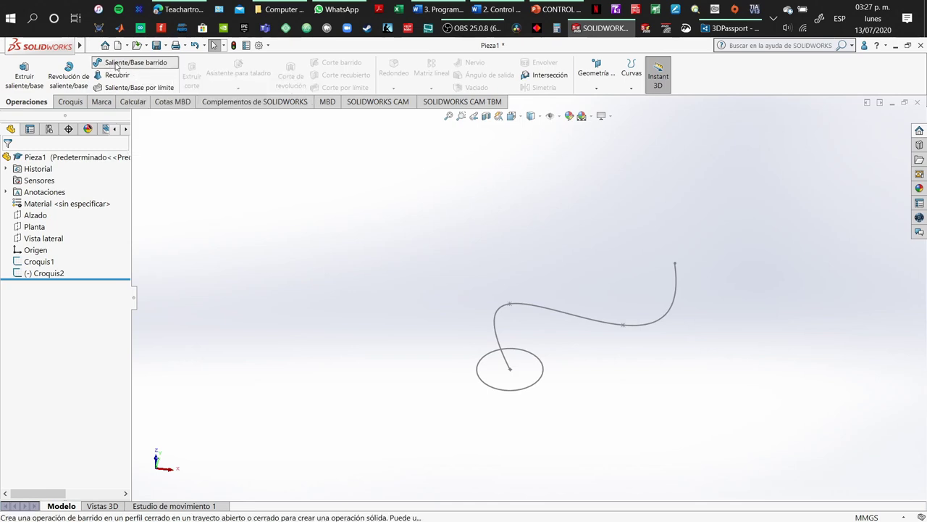
pyautogui.click(113, 66)
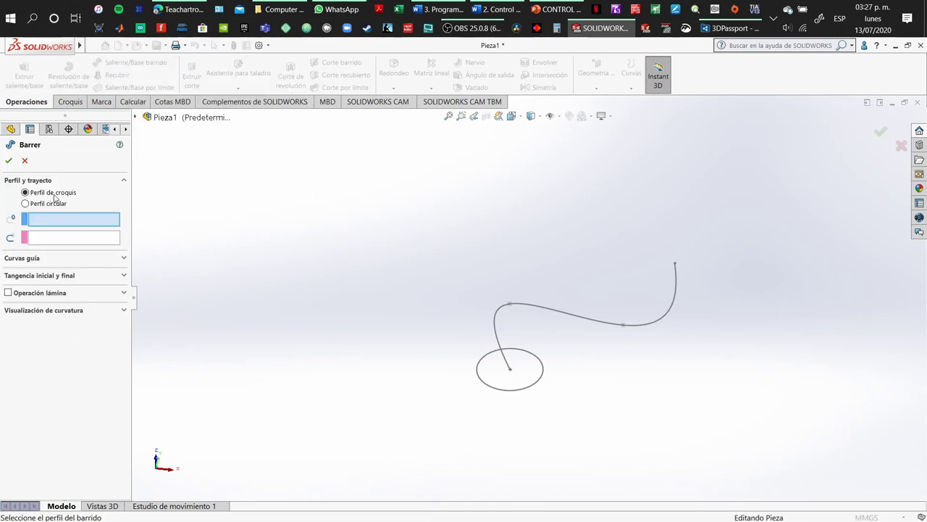
pyautogui.click(535, 386)
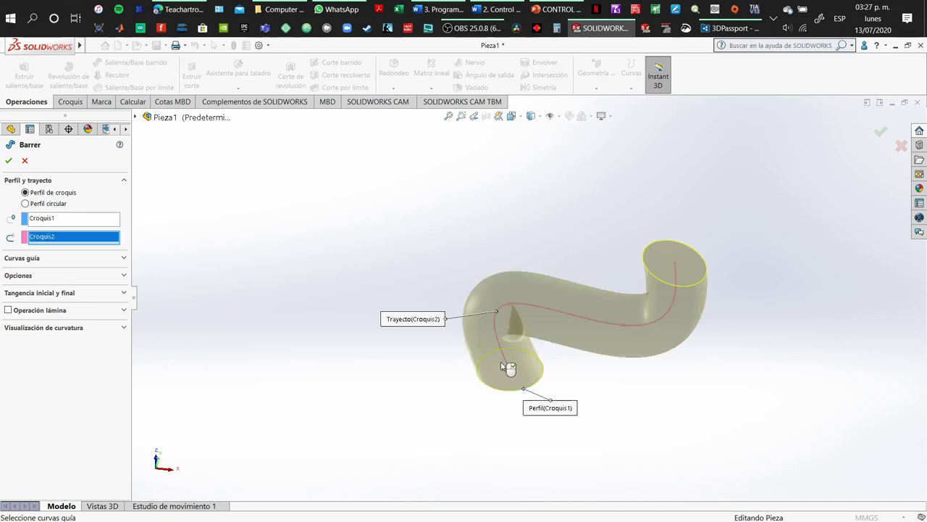
pyautogui.click(9, 161)
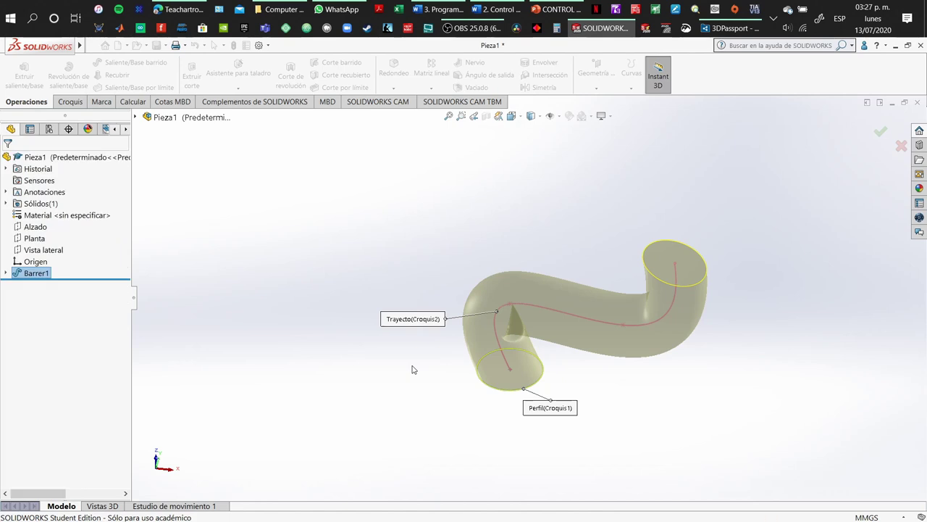
# Orbit and zoom around the Barrer1 tube to inspect it and its end cap.
pyautogui.moveTo(588, 396); pyautogui.dragTo(544, 209, button='middle')
pyautogui.scroll(-6, 531, 379)
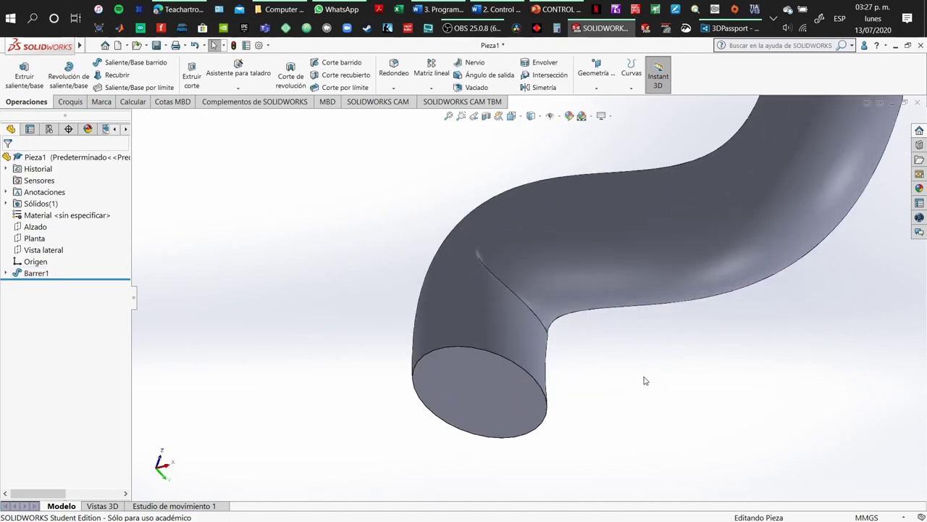
pyautogui.moveTo(623, 383); pyautogui.dragTo(519, 242, button='middle')
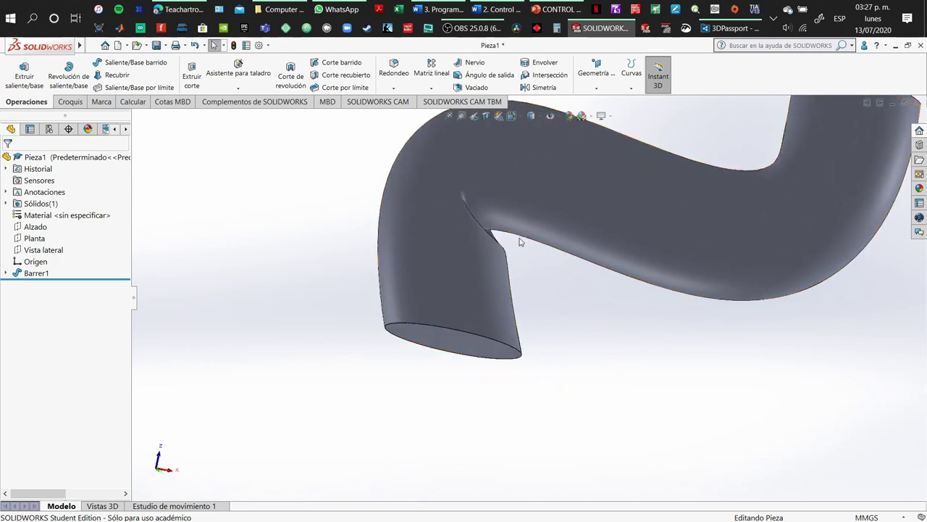
pyautogui.scroll(5, 553, 308)
pyautogui.moveTo(542, 306); pyautogui.dragTo(576, 359, button='middle')
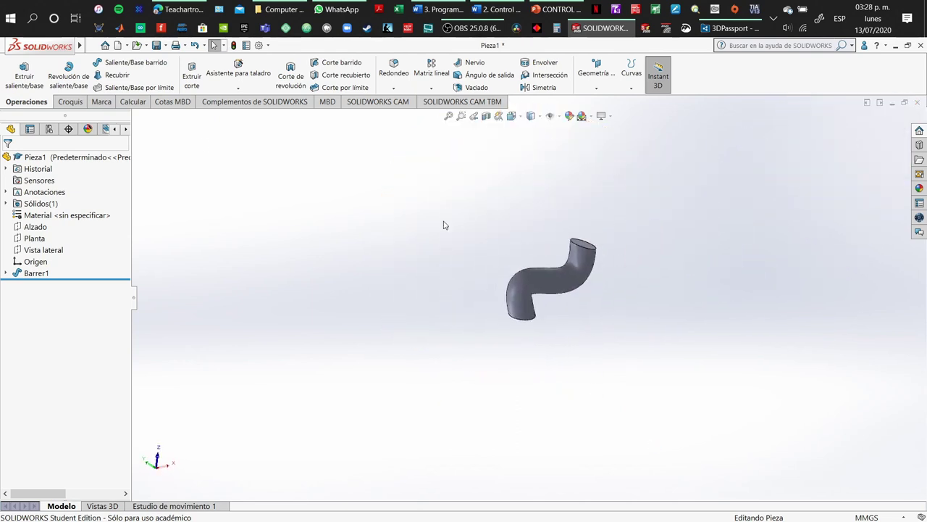
# Create a new part document from the part template.
pyautogui.click(118, 46)
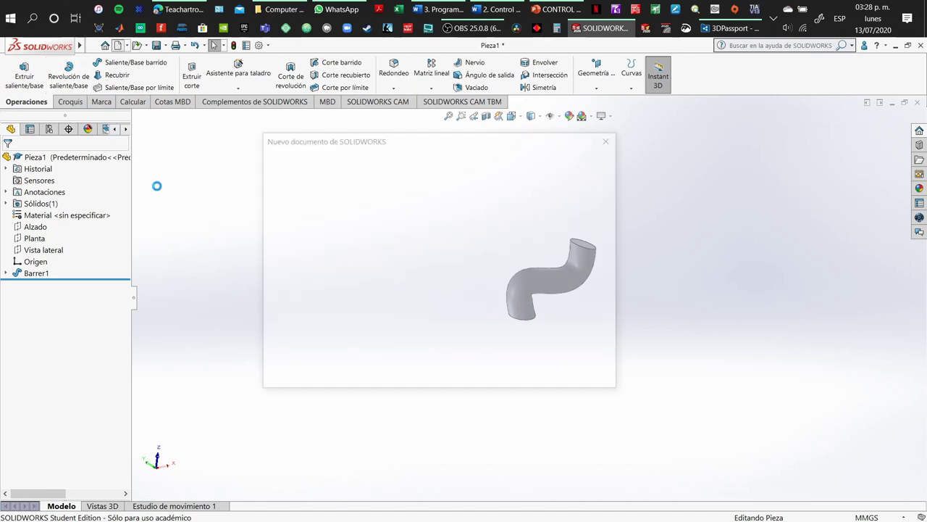
pyautogui.click(287, 185)
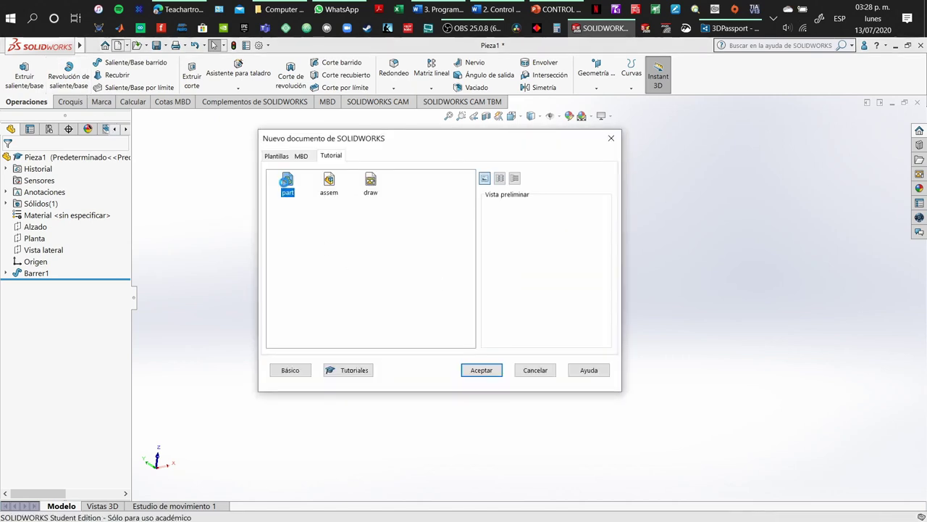
pyautogui.doubleClick(287, 185)
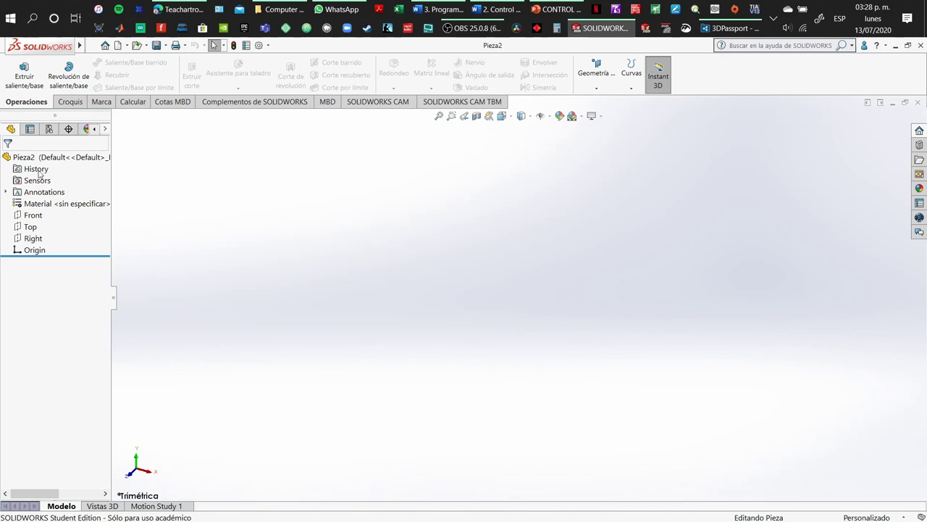
# Draw a circle centred on the origin on the Top plane.
pyautogui.click(76, 100)
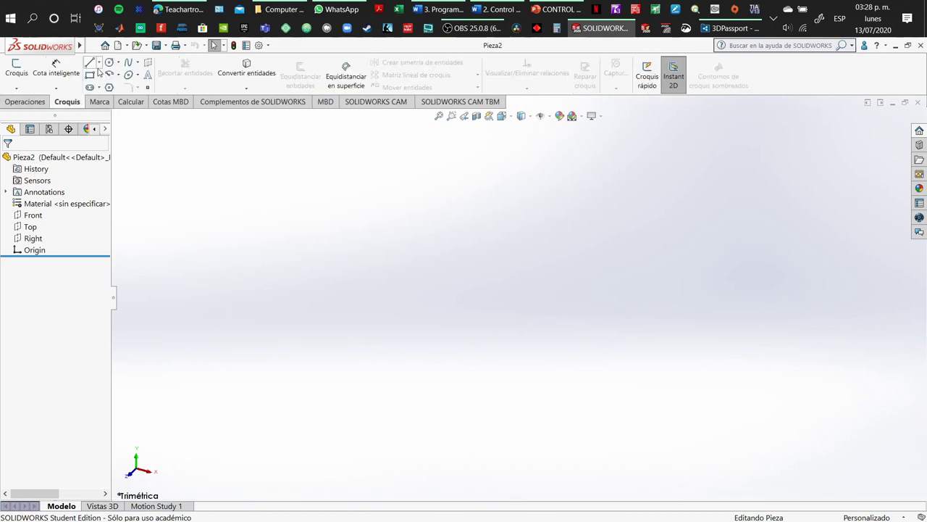
pyautogui.click(109, 63)
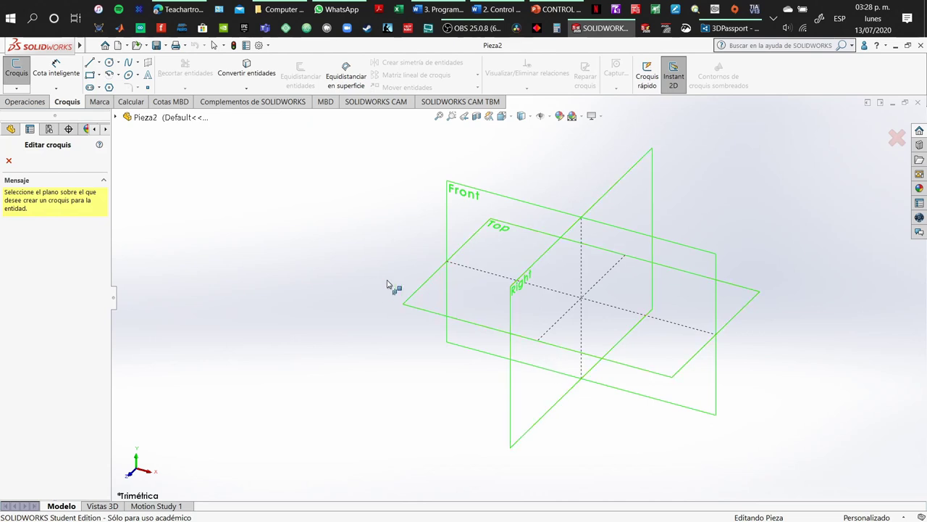
pyautogui.click(430, 292)
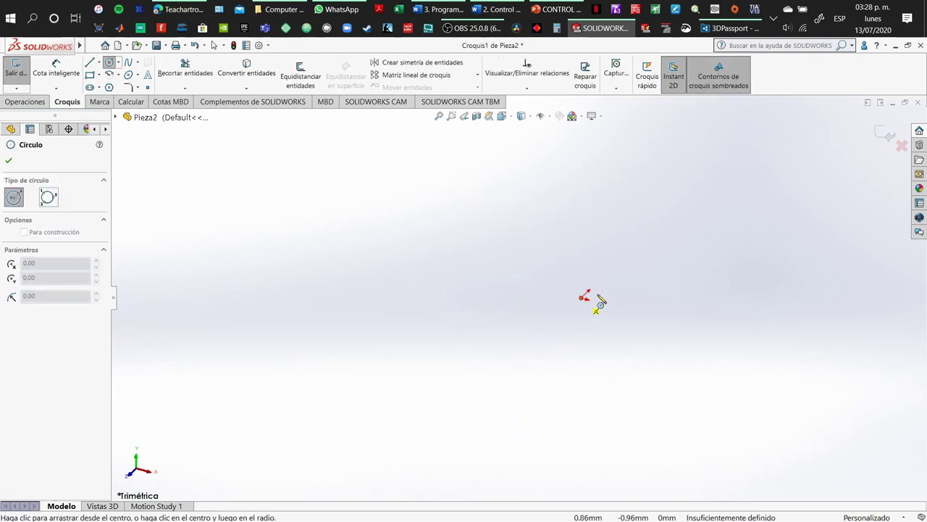
pyautogui.click(584, 297)
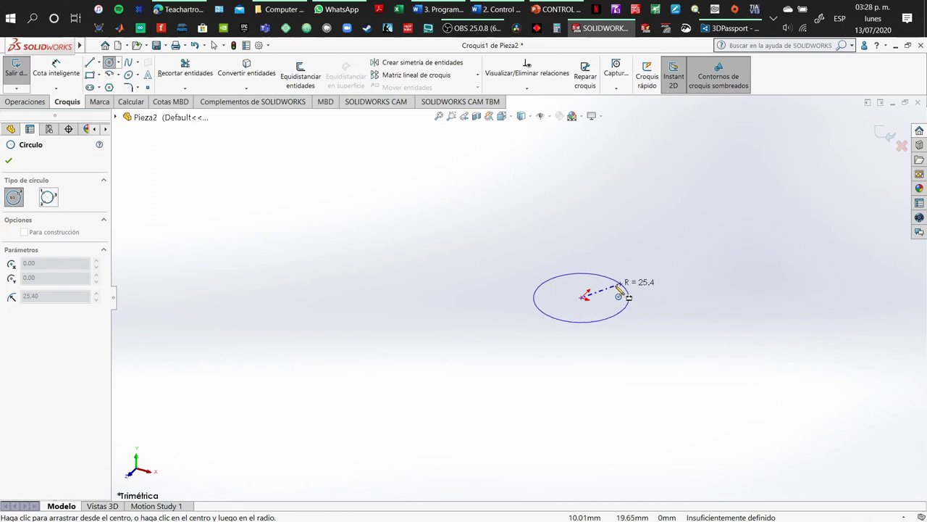
pyautogui.click(623, 294)
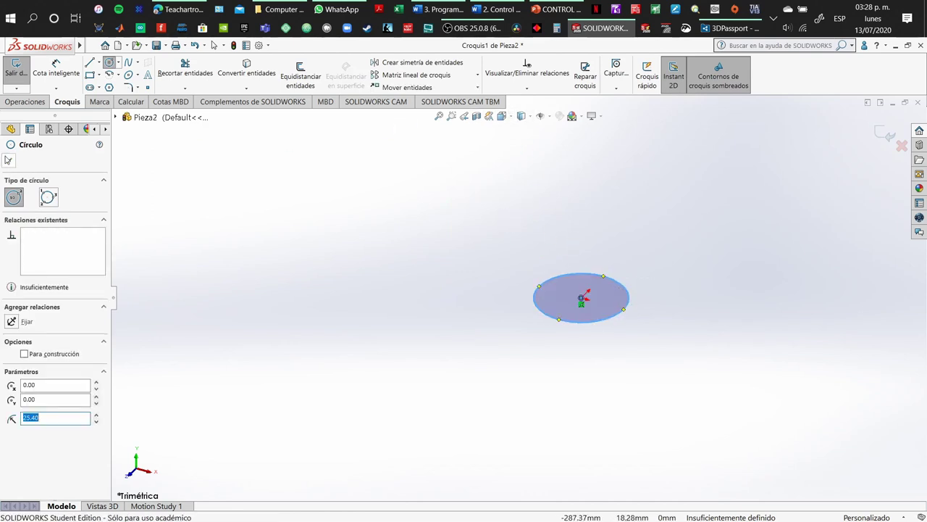
pyautogui.click(9, 160)
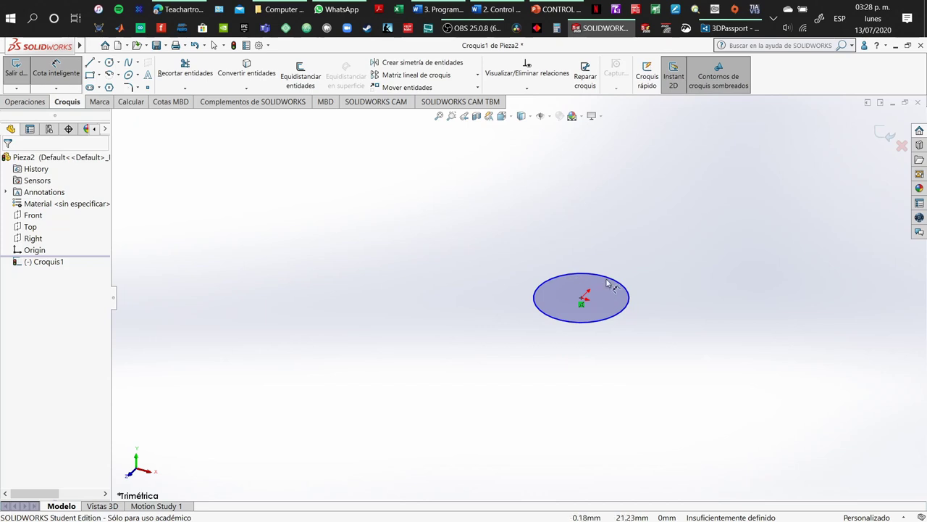
# Dimension the circle to a 5.00 mm diameter and exit the sketch.
pyautogui.click(627, 293)
pyautogui.click(715, 296)
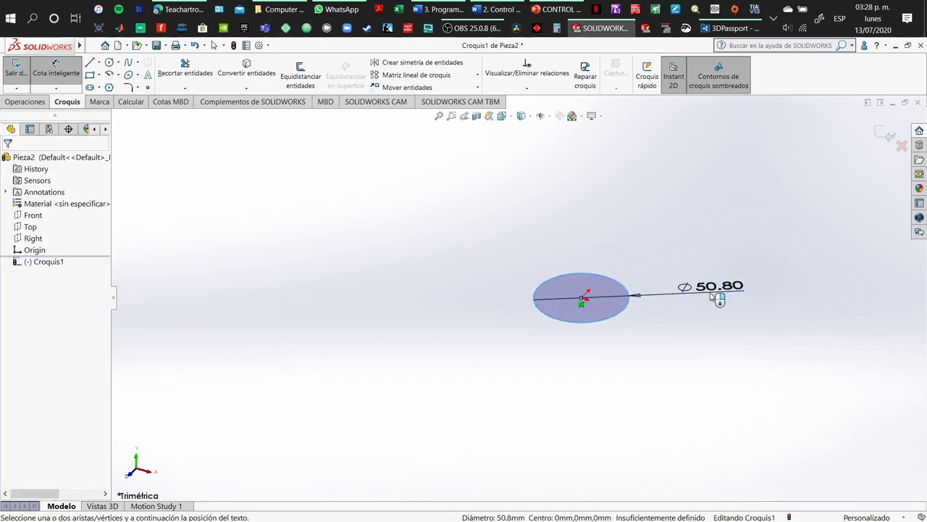
pyautogui.click(713, 266)
pyautogui.write('5')
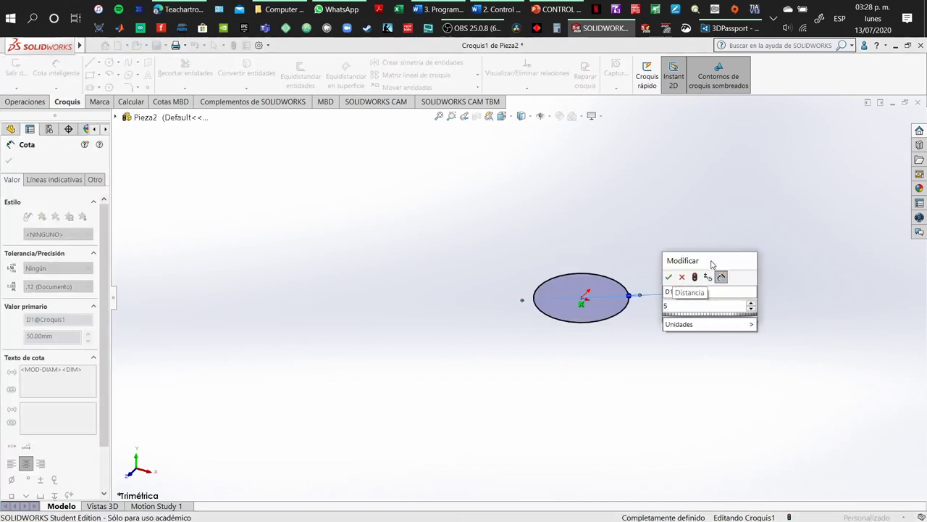
pyautogui.write('.00mm')
pyautogui.press('Return')
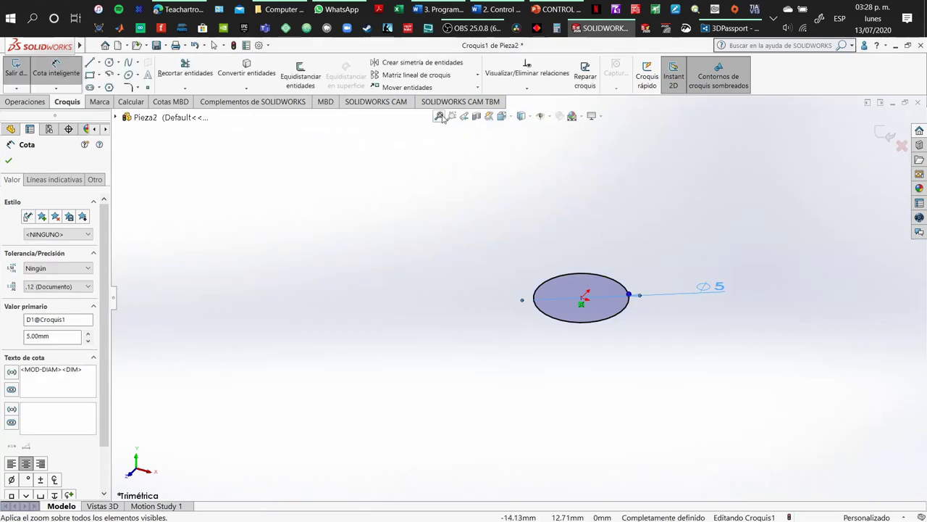
pyautogui.click(440, 117)
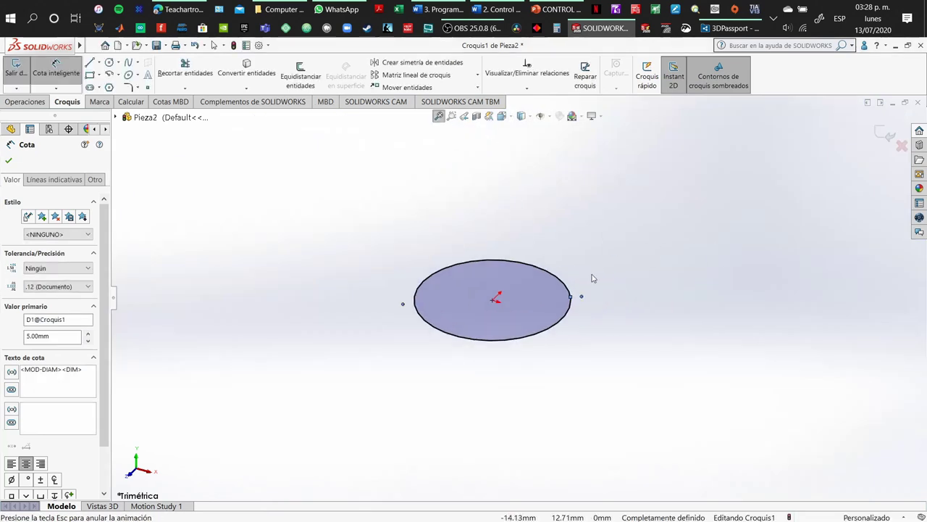
pyautogui.click(9, 160)
pyautogui.click(16, 69)
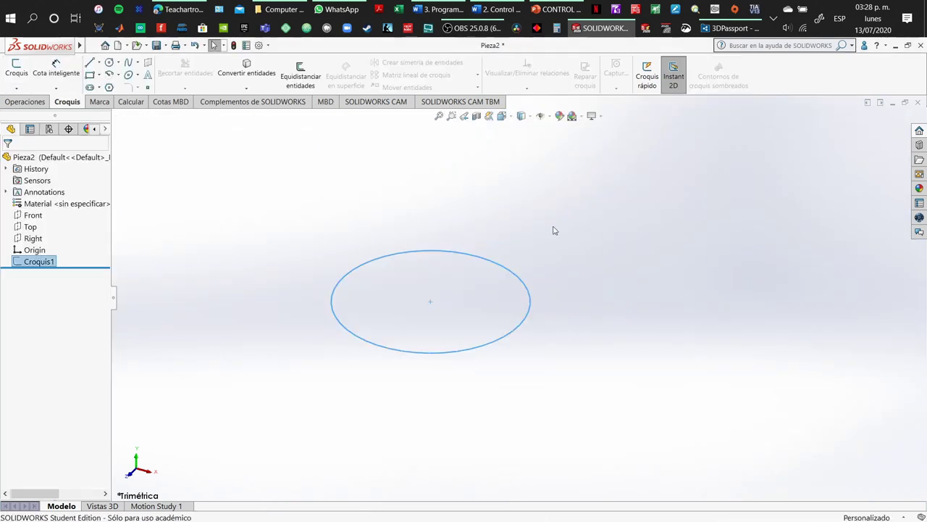
# Start a new sketch, Croquis2, on the Right plane of Pieza2 and fit the view.
pyautogui.scroll(3, 307, 265)
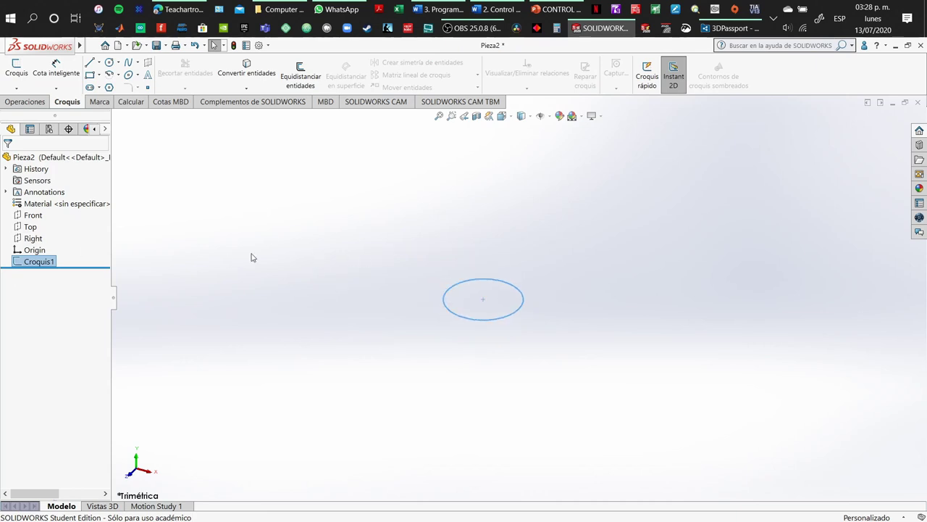
pyautogui.click(30, 227)
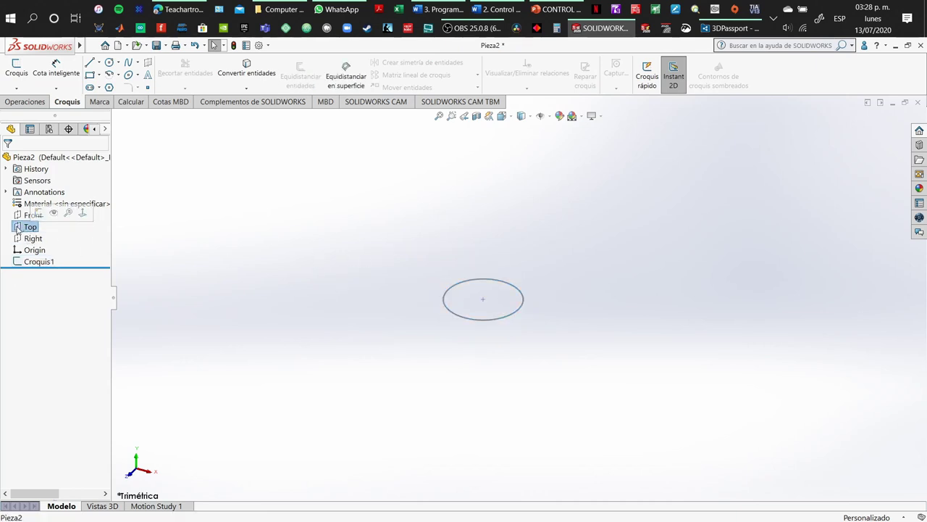
pyautogui.moveTo(300, 263); pyautogui.dragTo(425, 271, button='middle')
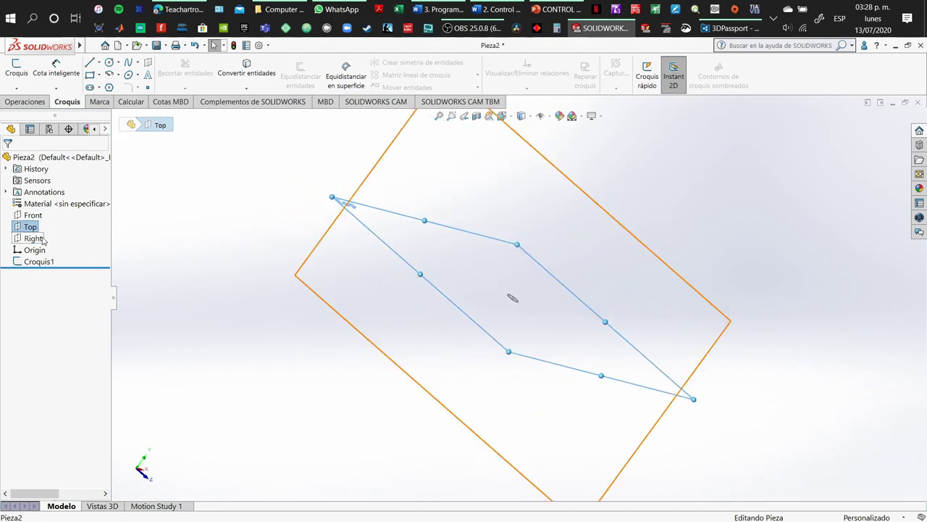
pyautogui.click(35, 238)
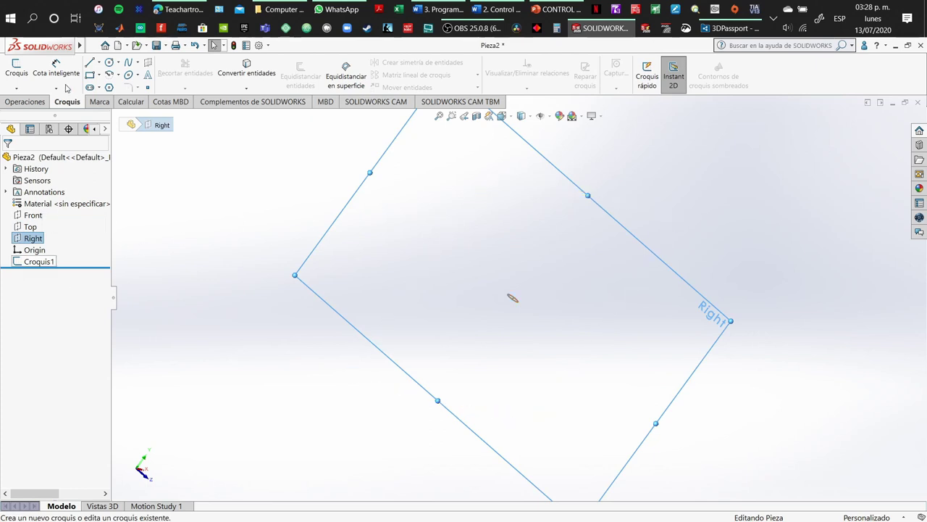
pyautogui.click(12, 74)
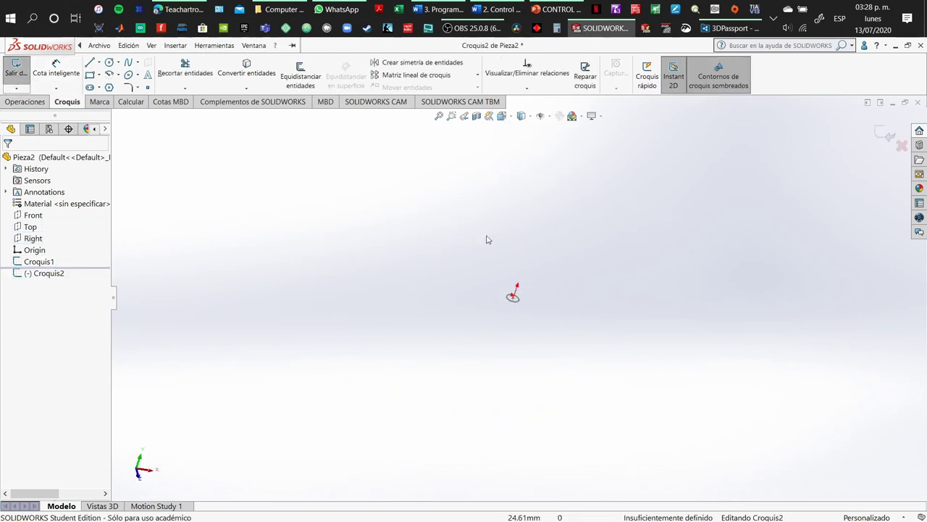
pyautogui.click(439, 116)
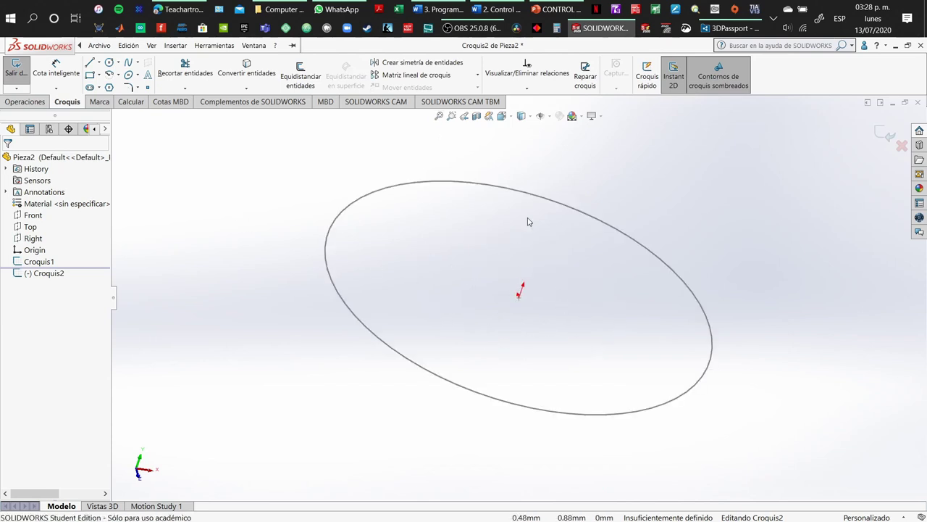
pyautogui.scroll(-3, 534, 284)
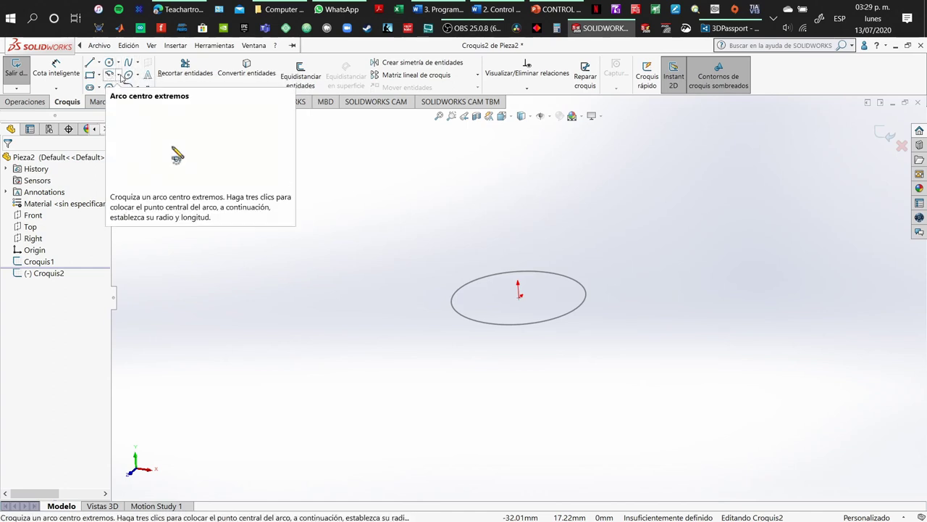
# Try a tangent arc from the origin and dismiss the resulting endpoint warning.
pyautogui.click(120, 76)
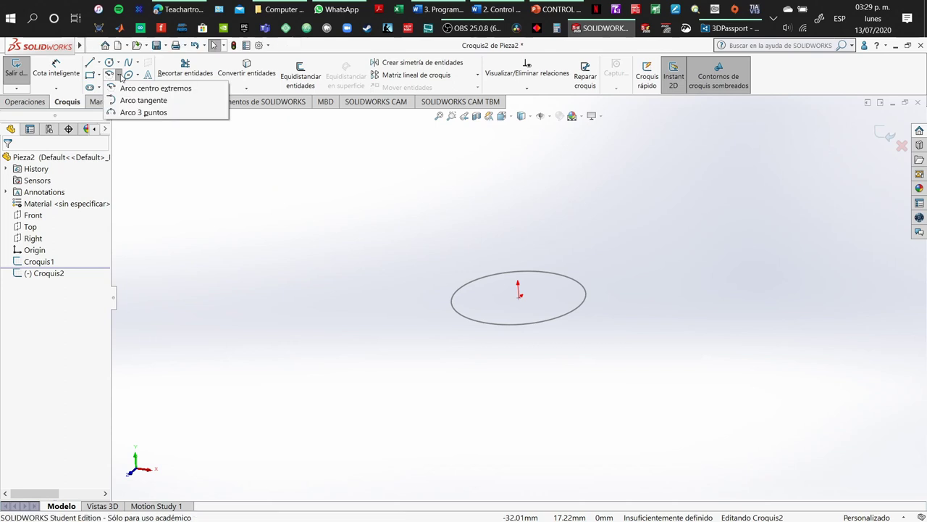
pyautogui.click(154, 102)
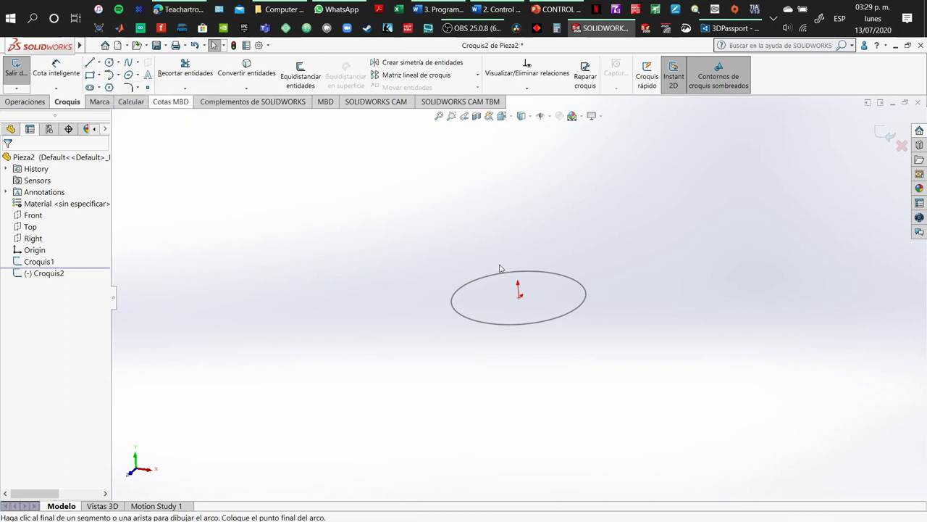
pyautogui.click(519, 297)
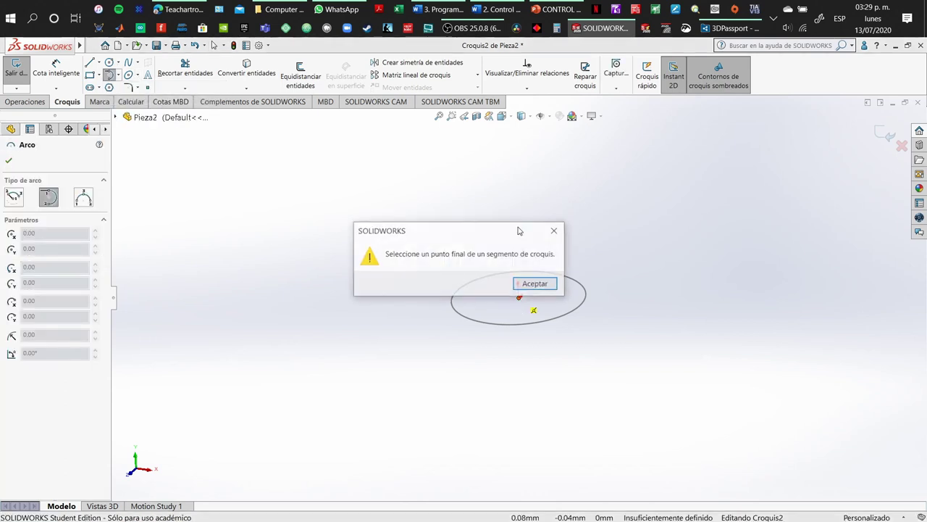
pyautogui.click(542, 287)
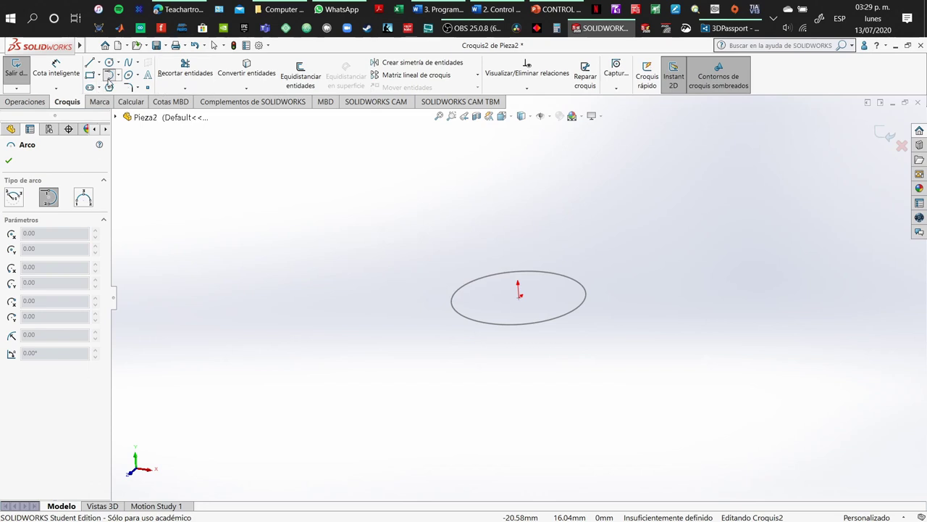
# Draw a three-point arc from the origin, ending up and right, curving through a third point.
pyautogui.click(119, 75)
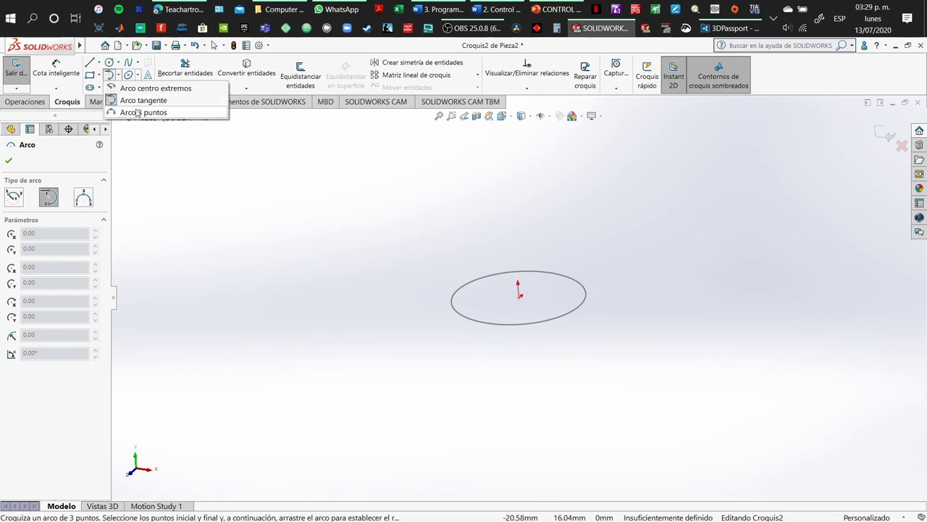
pyautogui.click(142, 111)
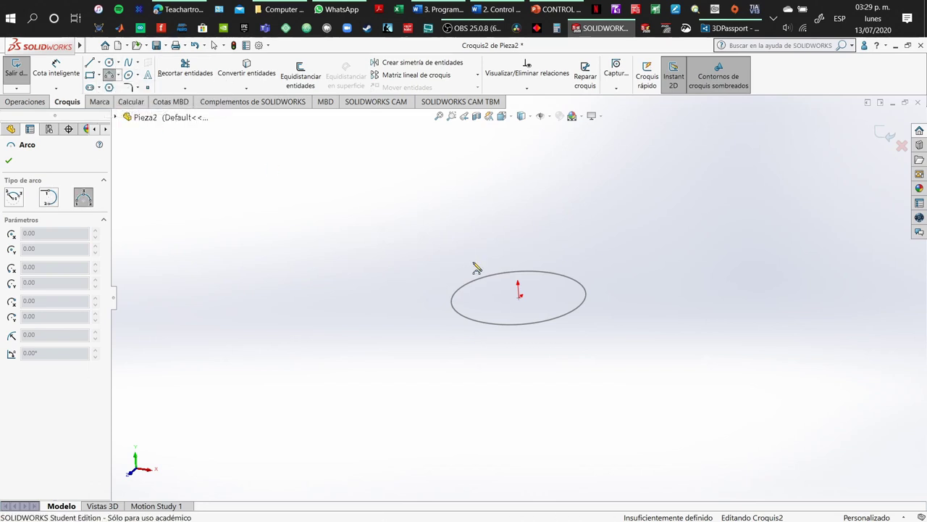
pyautogui.click(519, 297)
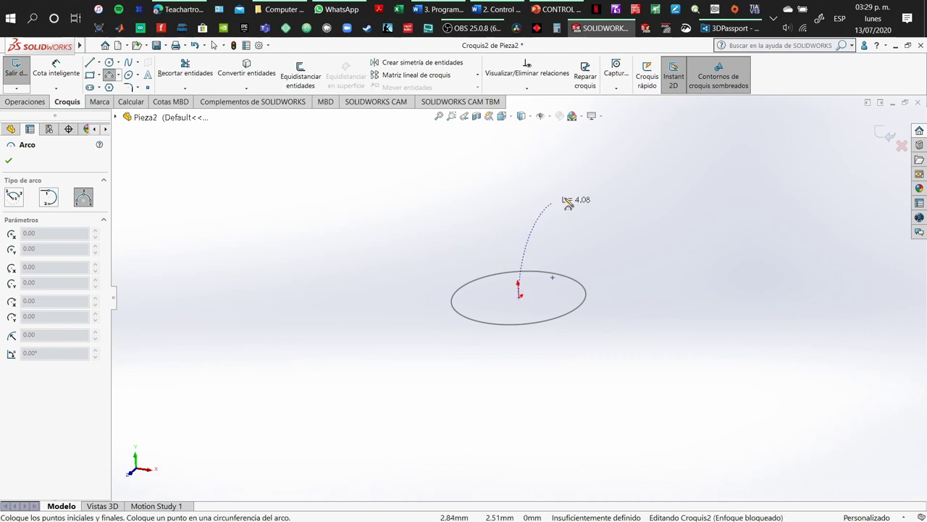
pyautogui.click(619, 195)
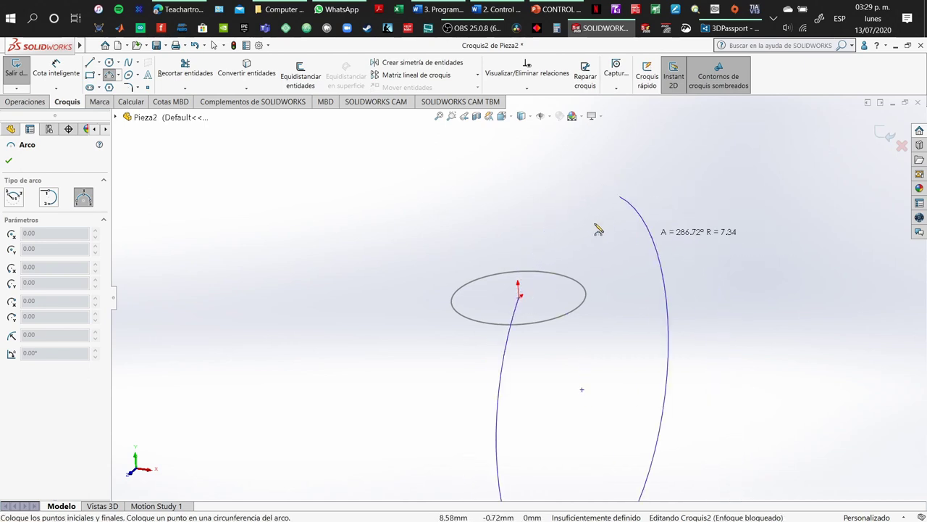
pyautogui.click(512, 209)
pyautogui.scroll(3, 596, 236)
pyautogui.moveTo(572, 238)
pyautogui.mouseDown(button='middle')
pyautogui.moveTo(485, 229)
pyautogui.moveTo(466, 271)
pyautogui.moveTo(507, 254)
pyautogui.moveTo(530, 198)
pyautogui.moveTo(507, 239)
pyautogui.mouseUp(button='middle')
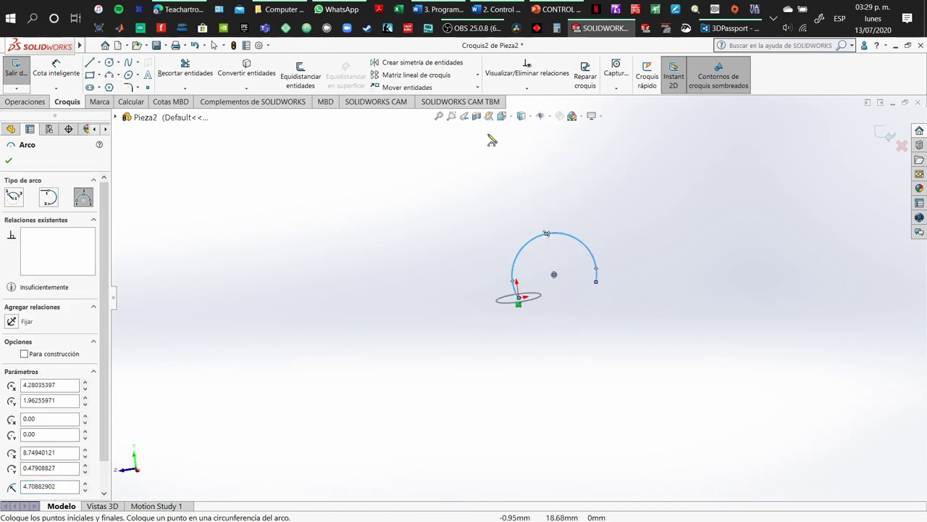
# Exit the arc sketch and sweep the Croquis1 circle along the Croquis2 arc.
pyautogui.click(16, 69)
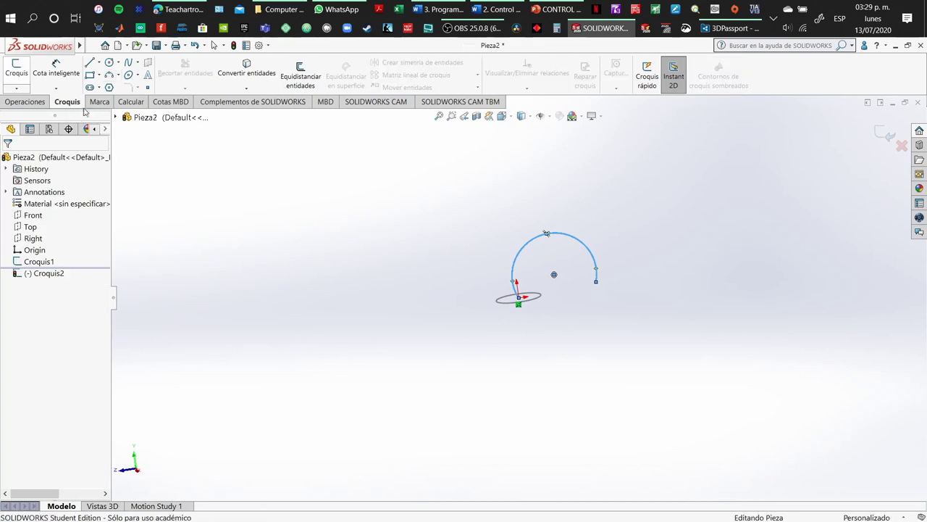
pyautogui.click(29, 101)
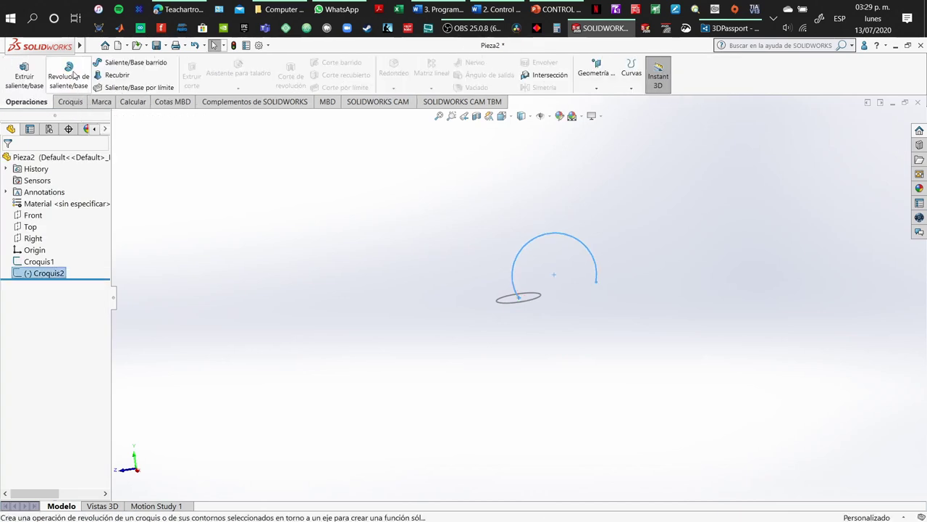
pyautogui.click(109, 65)
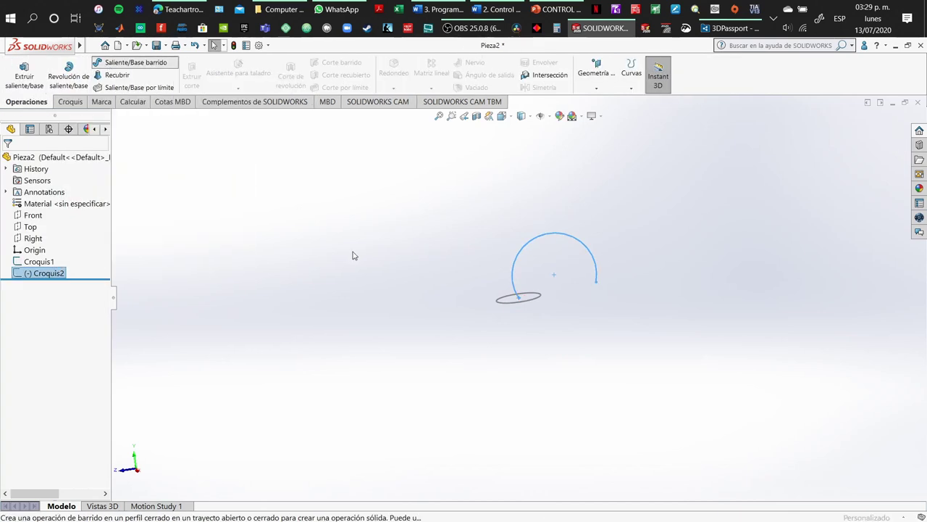
pyautogui.click(542, 299)
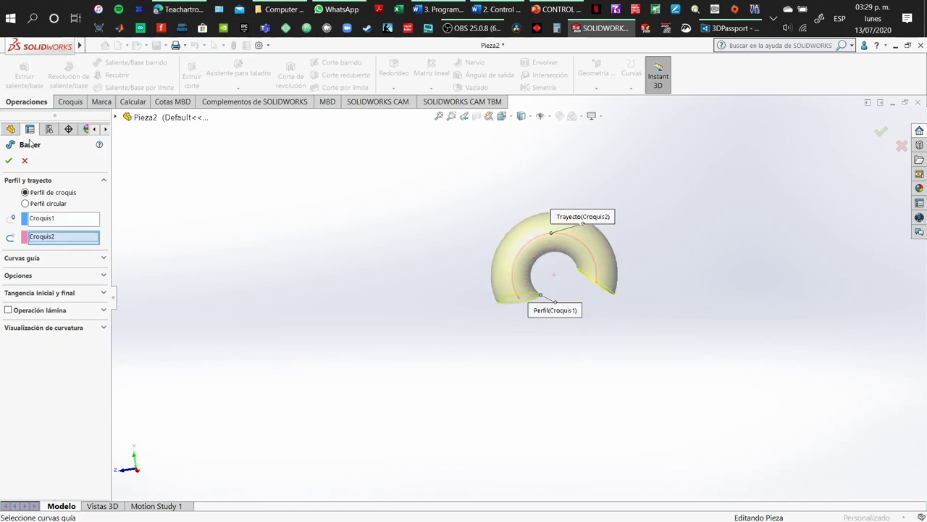
pyautogui.click(8, 161)
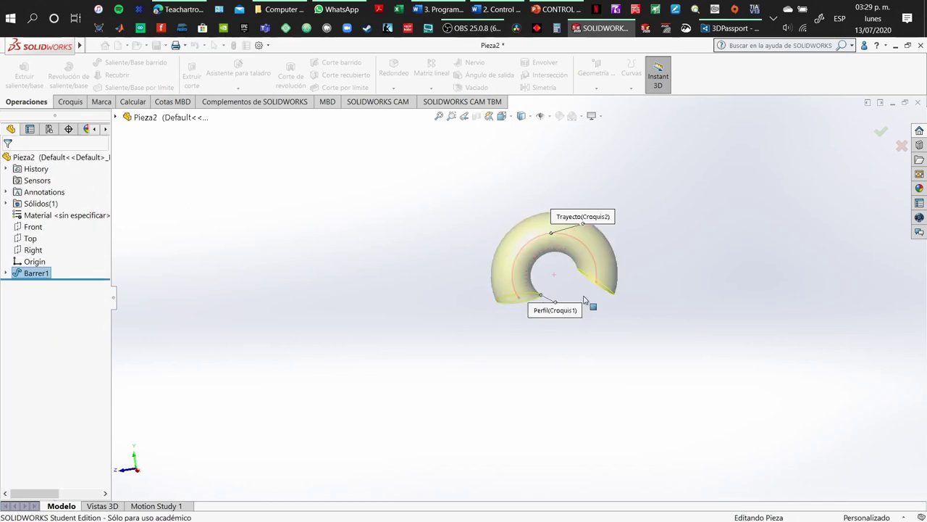
# Orbit and zoom around the horseshoe tube, then select its upper end face.
pyautogui.scroll(-5, 573, 318)
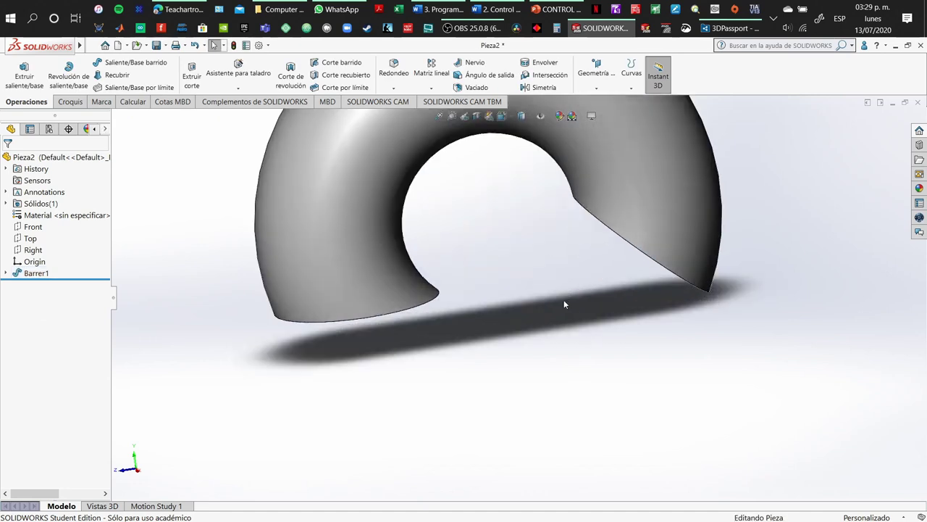
pyautogui.moveTo(562, 304); pyautogui.dragTo(657, 186, button='middle')
pyautogui.scroll(5, 539, 275)
pyautogui.moveTo(538, 275); pyautogui.dragTo(568, 265, button='middle')
pyautogui.scroll(3, 497, 227)
pyautogui.moveTo(497, 227); pyautogui.dragTo(471, 173, button='middle')
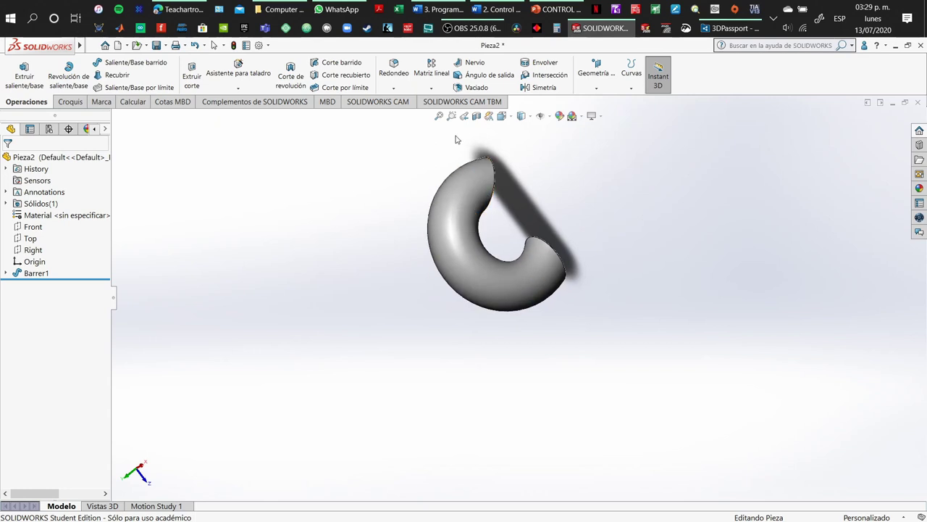
pyautogui.click(438, 116)
pyautogui.moveTo(594, 182); pyautogui.dragTo(442, 227, button='middle')
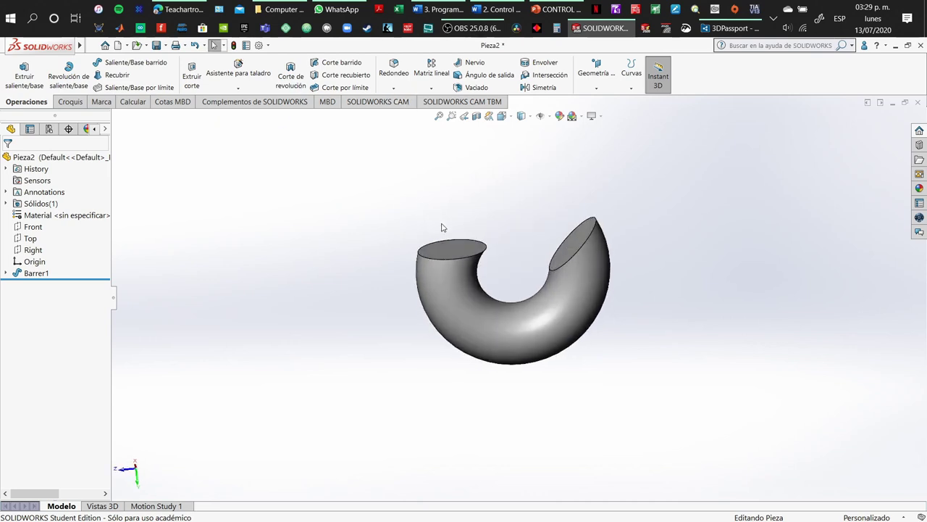
pyautogui.click(449, 254)
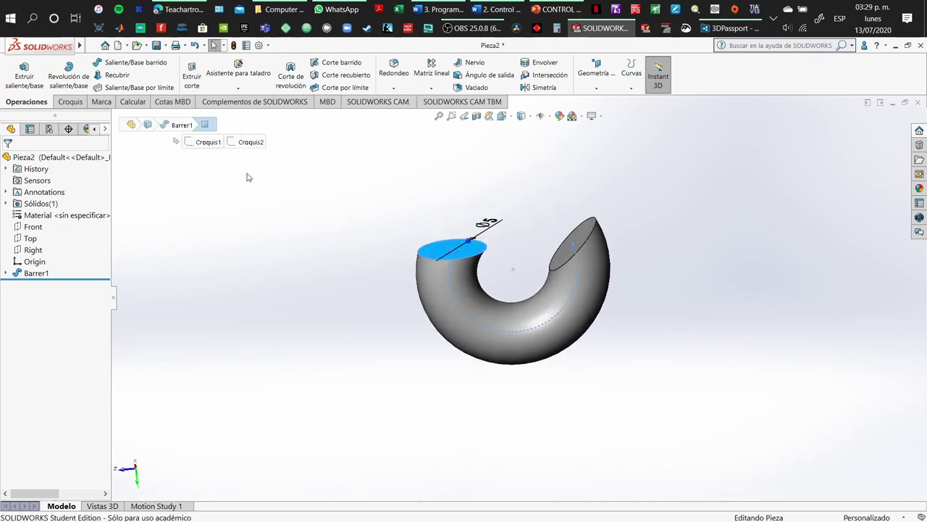
# Start a sketch on the tube's upper end face, then draw and undo a corner rectangle.
pyautogui.click(71, 101)
pyautogui.click(18, 70)
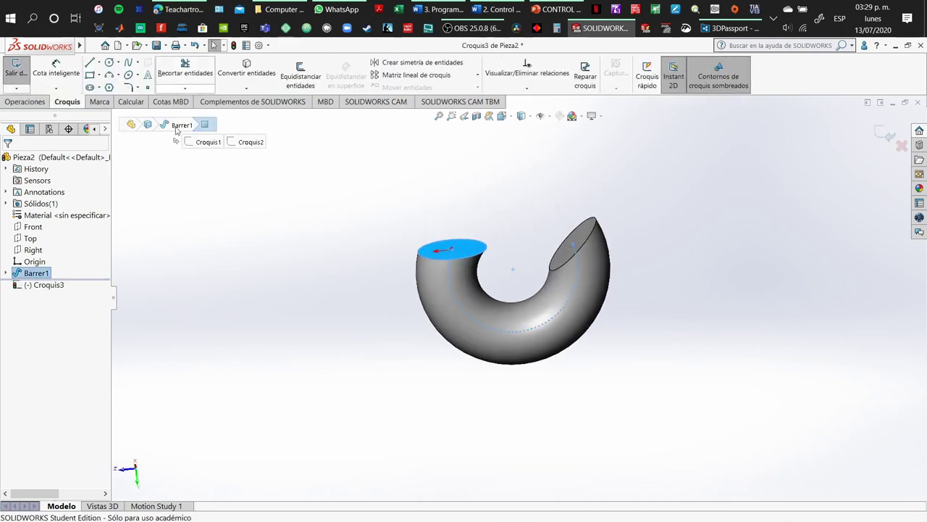
pyautogui.click(90, 76)
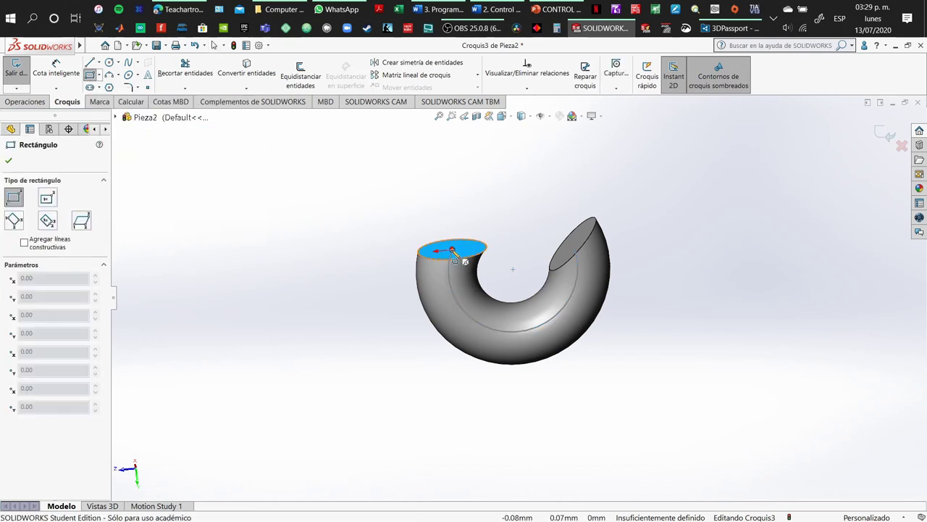
pyautogui.click(451, 250)
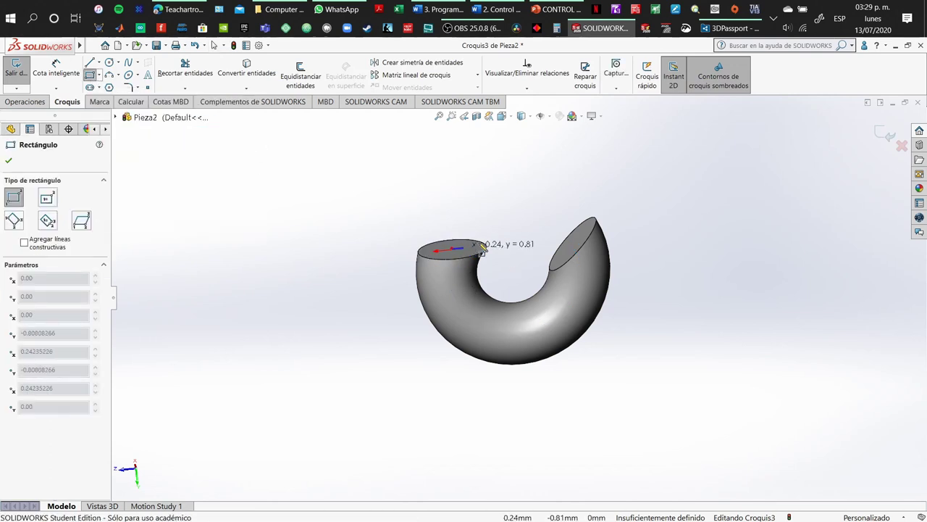
pyautogui.click(517, 230)
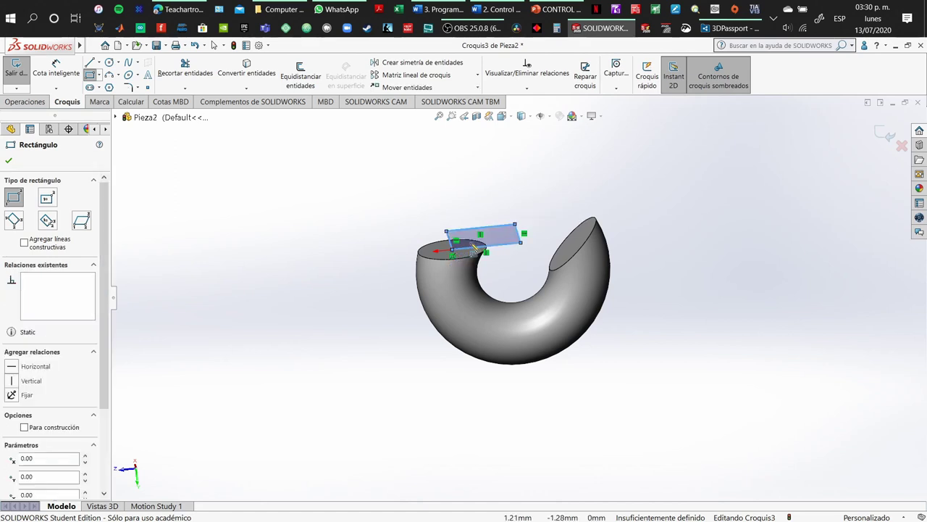
pyautogui.hotkey('ctrl', 'z')
# Draw a centre rectangle around the face origin and begin extruding it.
pyautogui.click(99, 75)
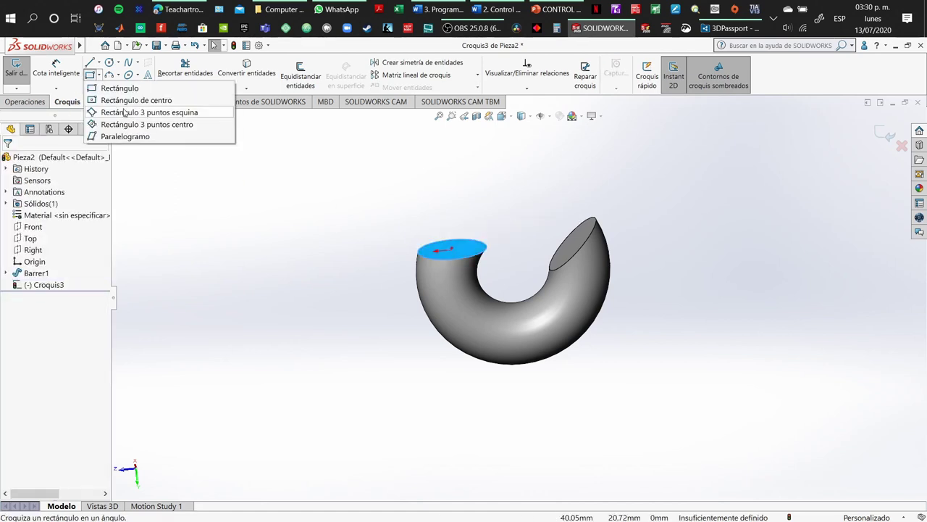
pyautogui.click(127, 100)
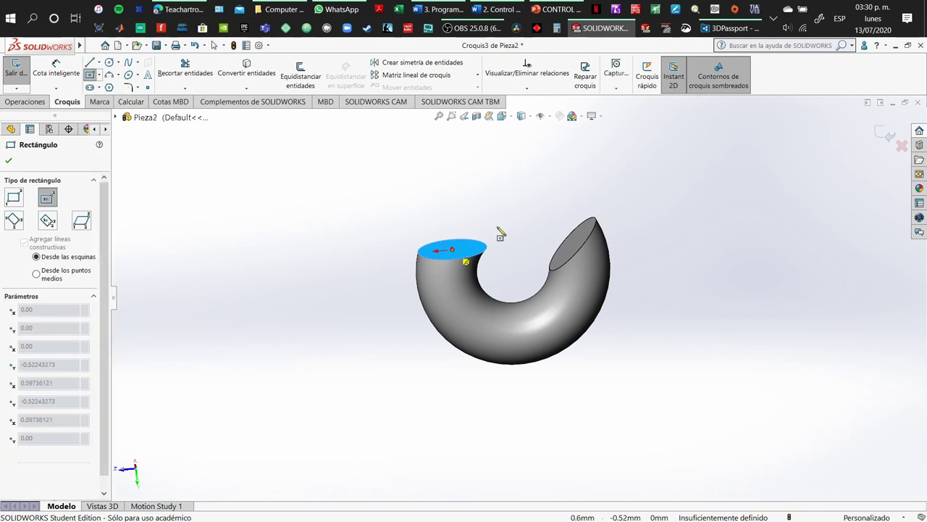
pyautogui.click(452, 249)
pyautogui.click(504, 221)
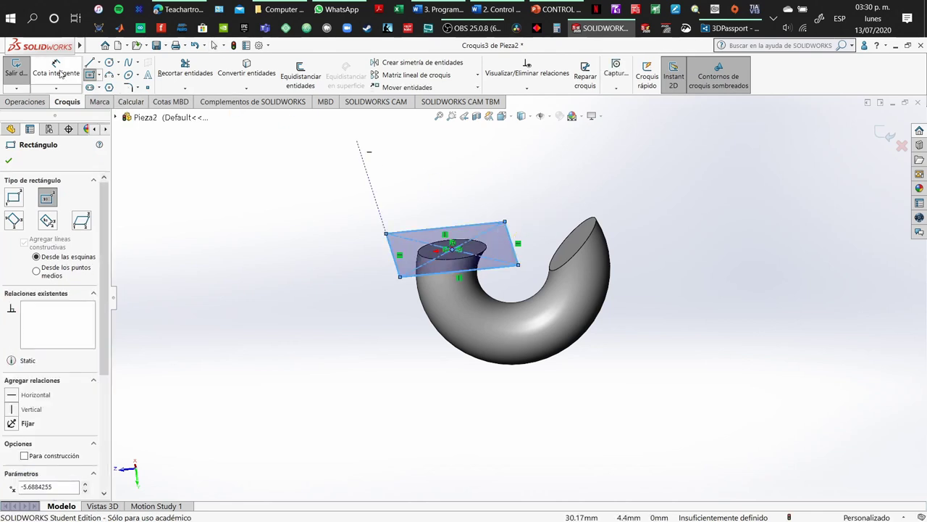
pyautogui.click(24, 102)
pyautogui.click(25, 78)
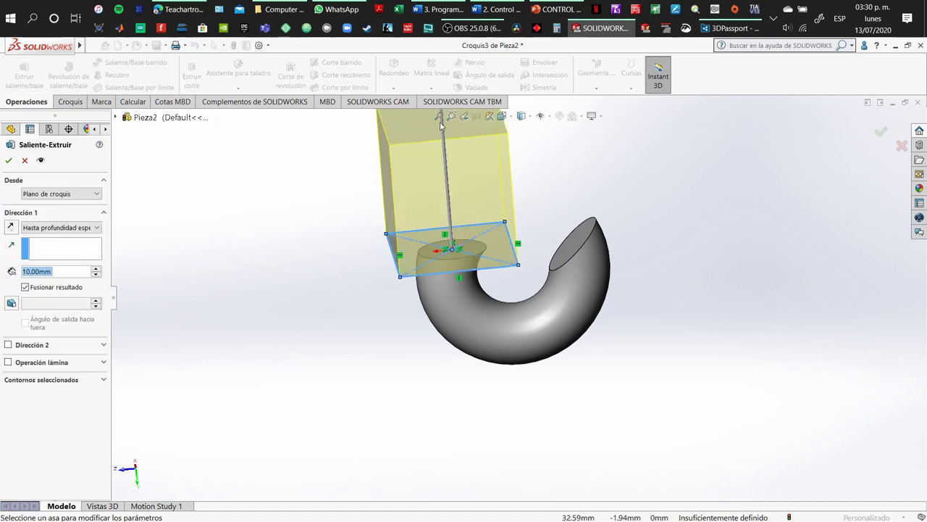
# Extrude the rectangle 3 mm into a block joined to the tube's end.
pyautogui.scroll(3, 439, 166)
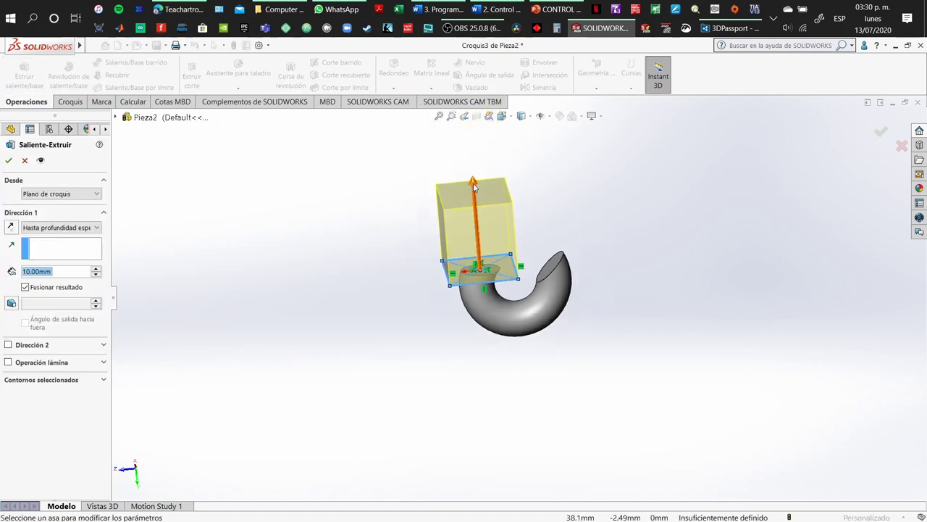
pyautogui.moveTo(474, 187); pyautogui.dragTo(479, 234)
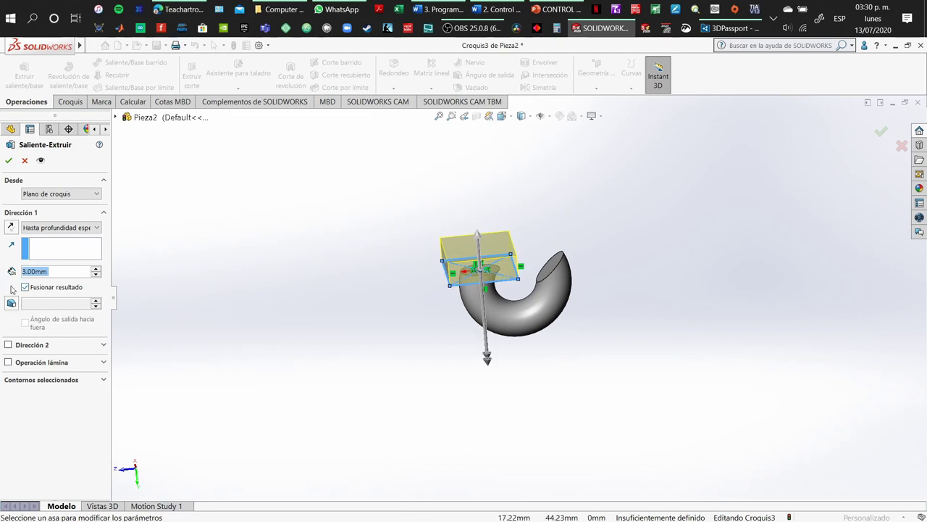
pyautogui.click(9, 160)
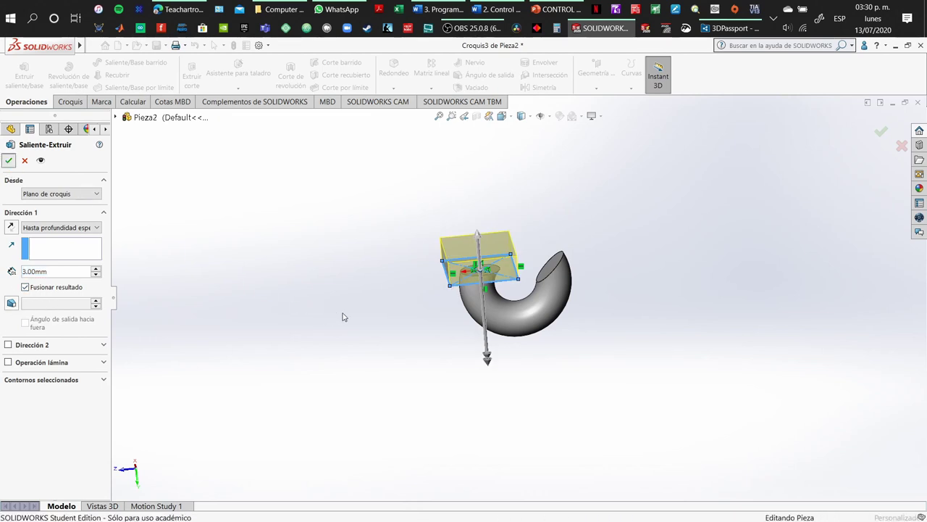
# Select the circular edge where the tube meets the block.
pyautogui.moveTo(461, 314); pyautogui.dragTo(486, 342, button='middle')
pyautogui.moveTo(475, 259); pyautogui.dragTo(435, 114, button='middle')
pyautogui.moveTo(478, 312)
pyautogui.mouseDown(button='middle')
pyautogui.moveTo(511, 193)
pyautogui.moveTo(457, 271)
pyautogui.moveTo(495, 308)
pyautogui.mouseUp(button='middle')
pyautogui.scroll(-5, 495, 309)
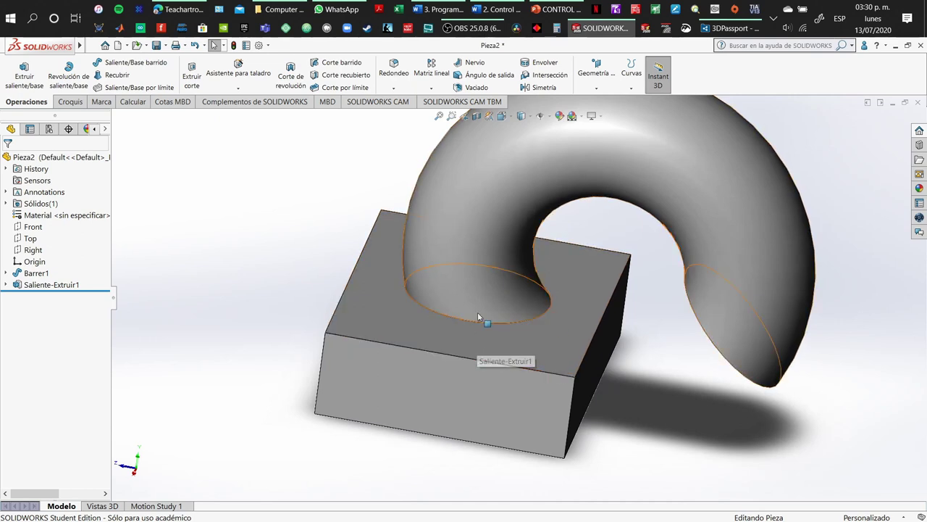
pyautogui.click(462, 322)
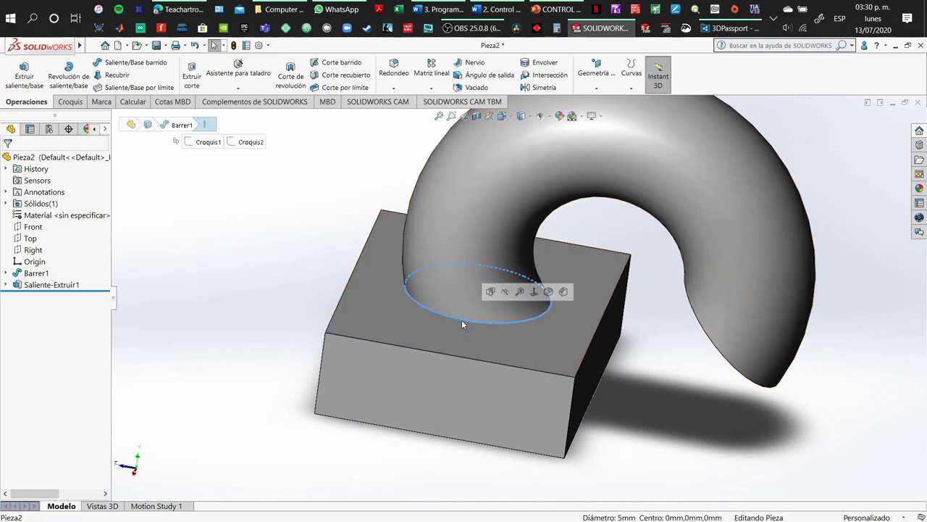
# Fillet the selected tube-to-block edge with a 0.5 mm radius, keeping full preview.
pyautogui.click(394, 73)
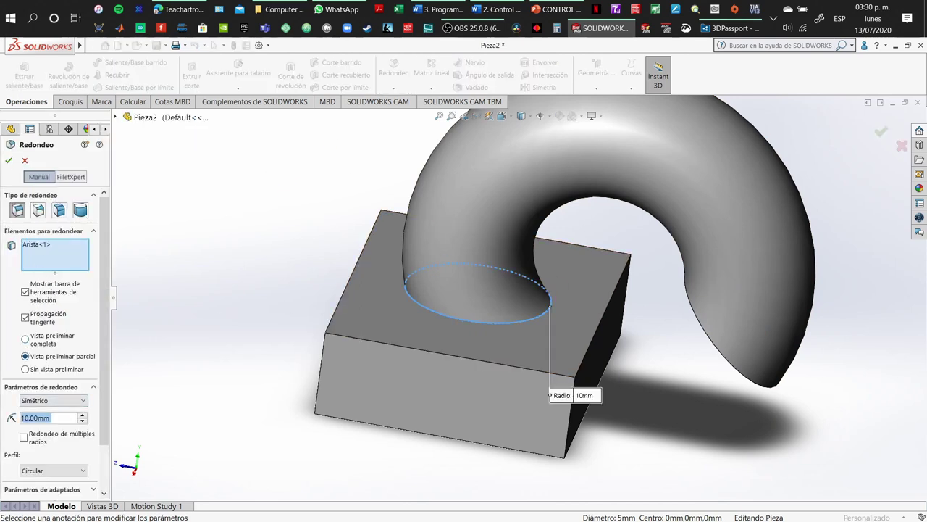
pyautogui.write('0.5M')
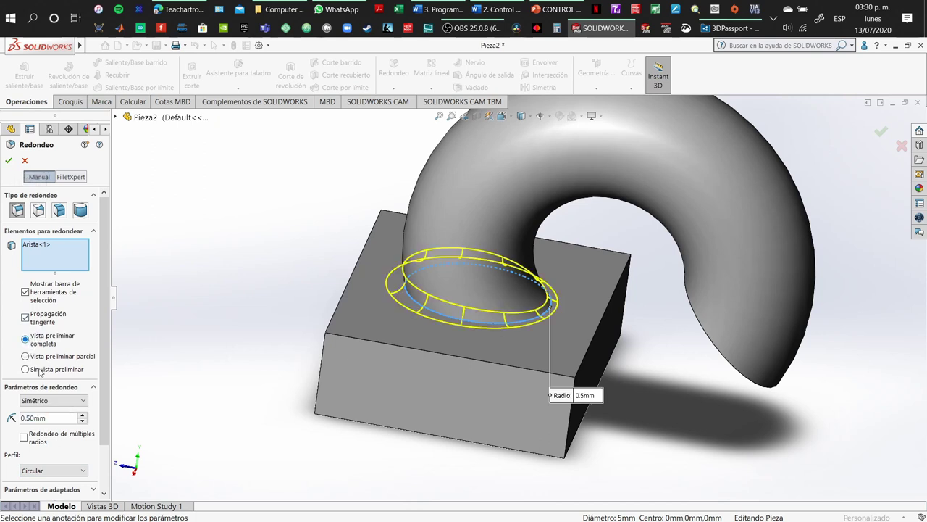
pyautogui.click(47, 357)
pyautogui.click(40, 337)
pyautogui.press('Return')
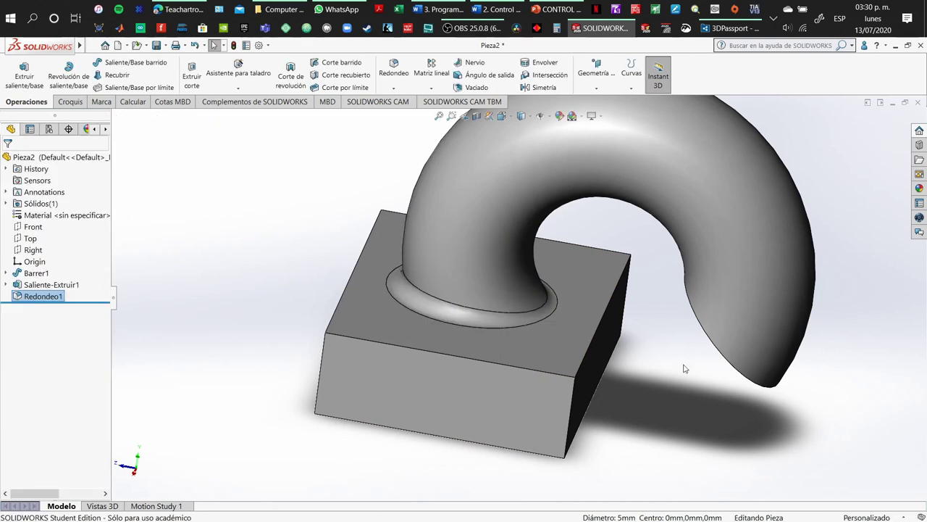
pyautogui.moveTo(550, 348); pyautogui.dragTo(456, 352, button='middle')
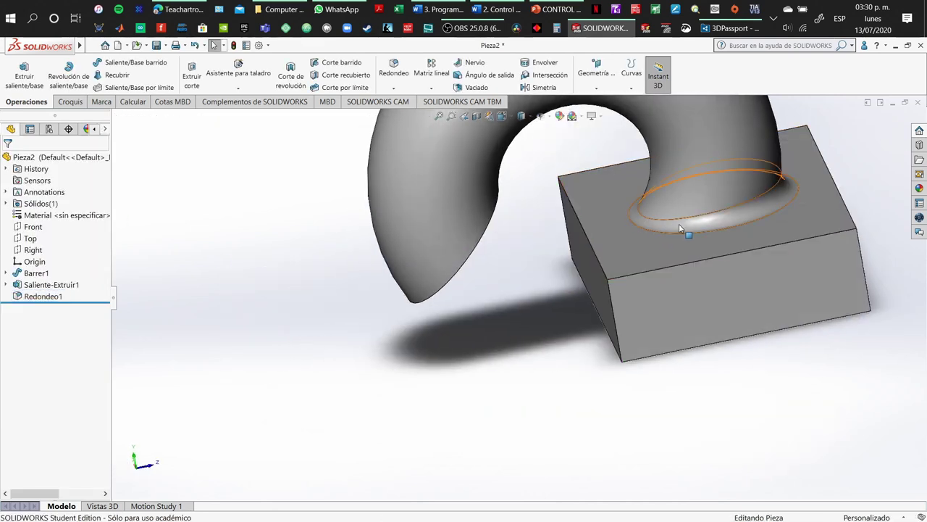
pyautogui.moveTo(685, 231); pyautogui.dragTo(621, 232, button='middle')
pyautogui.scroll(3, 484, 325)
pyautogui.moveTo(485, 325); pyautogui.dragTo(673, 331, button='middle')
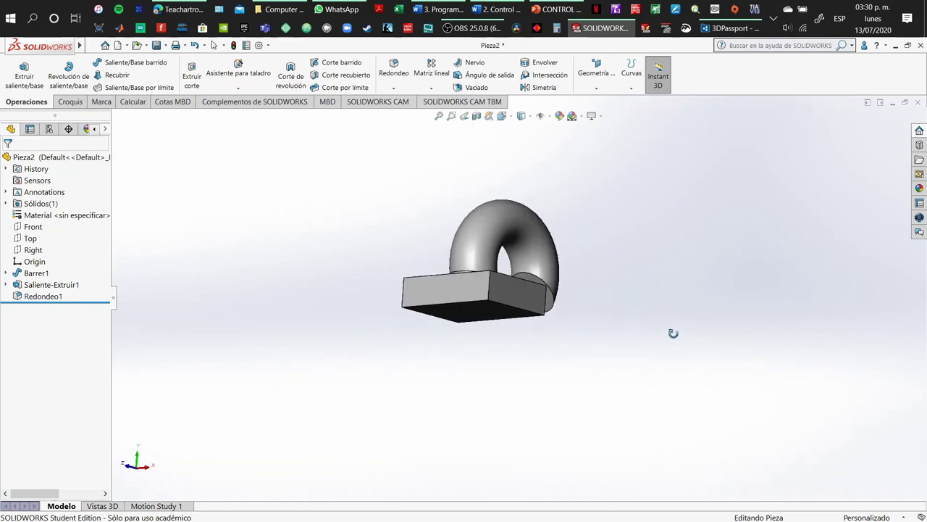
pyautogui.moveTo(422, 327); pyautogui.dragTo(470, 349, button='middle')
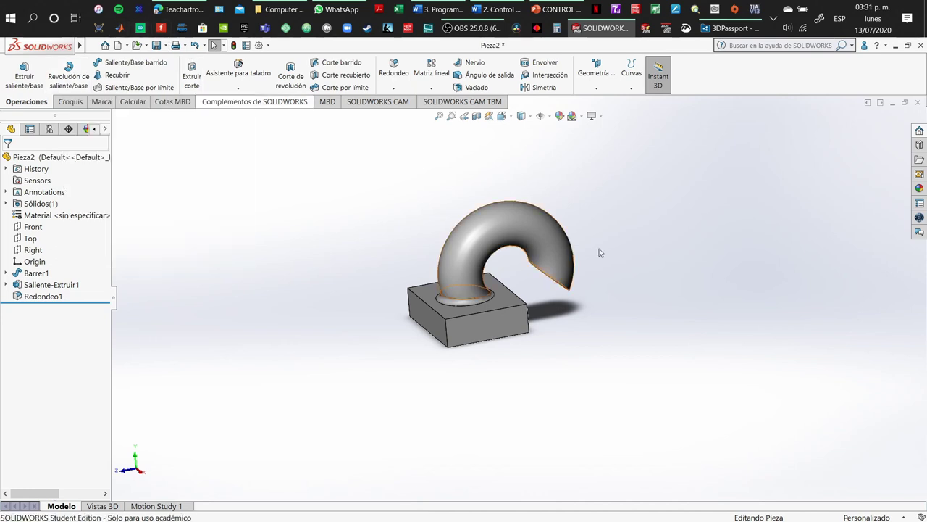
# Create a new blank document from the part template.
pyautogui.click(118, 45)
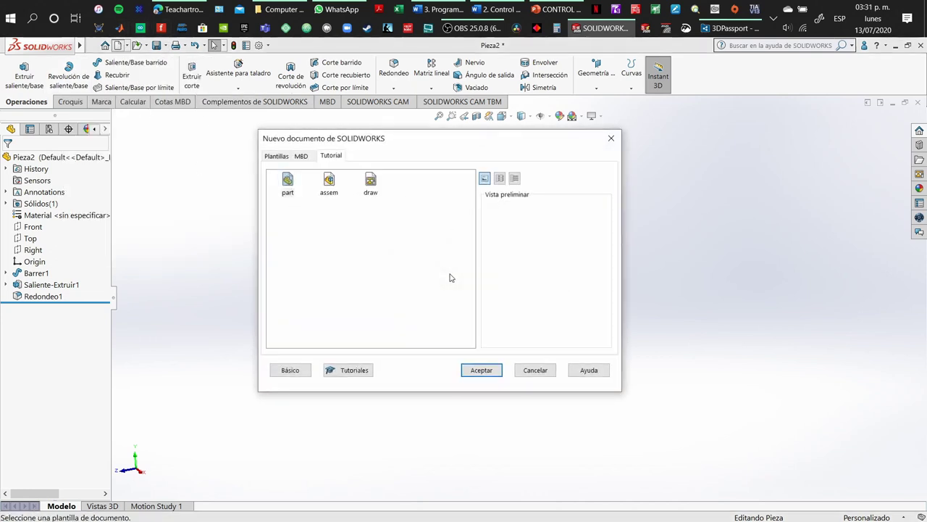
pyautogui.doubleClick(289, 184)
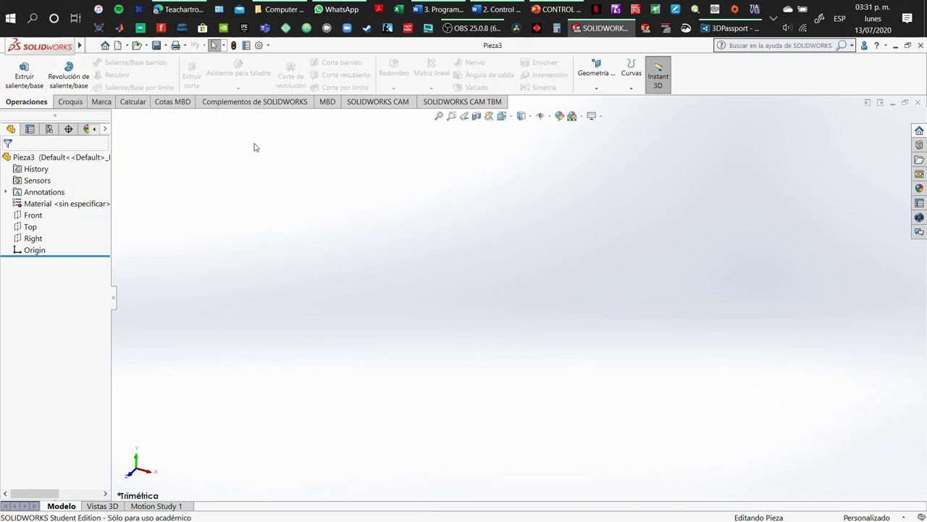
# Sketch a centre rectangle on the Top plane, centred on the origin.
pyautogui.click(70, 101)
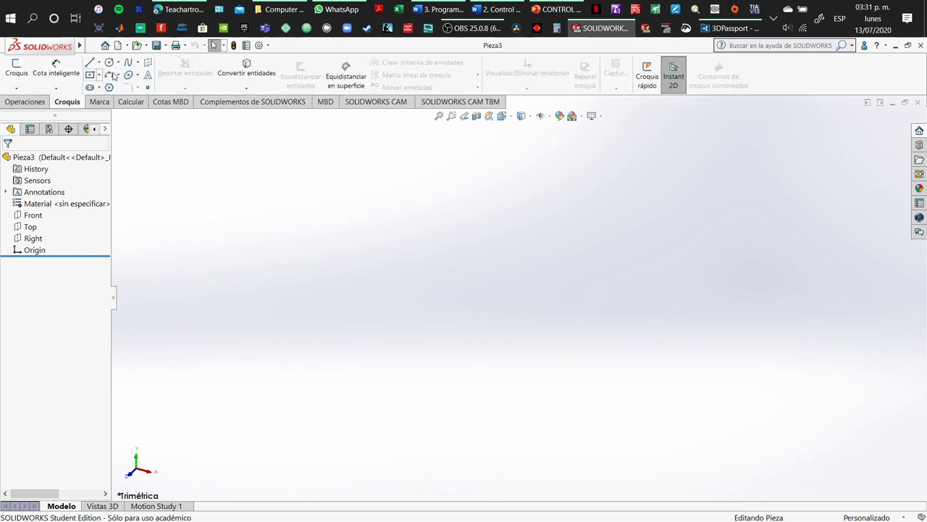
pyautogui.click(16, 69)
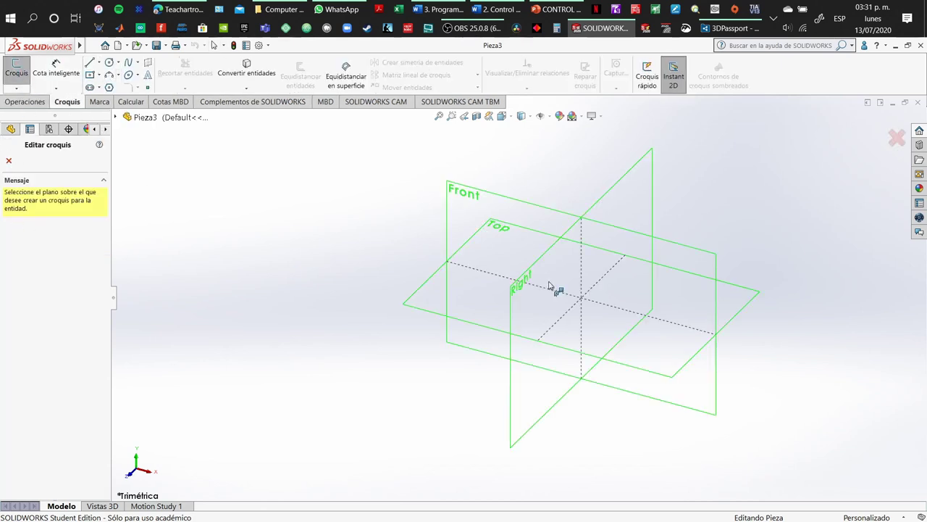
pyautogui.click(407, 300)
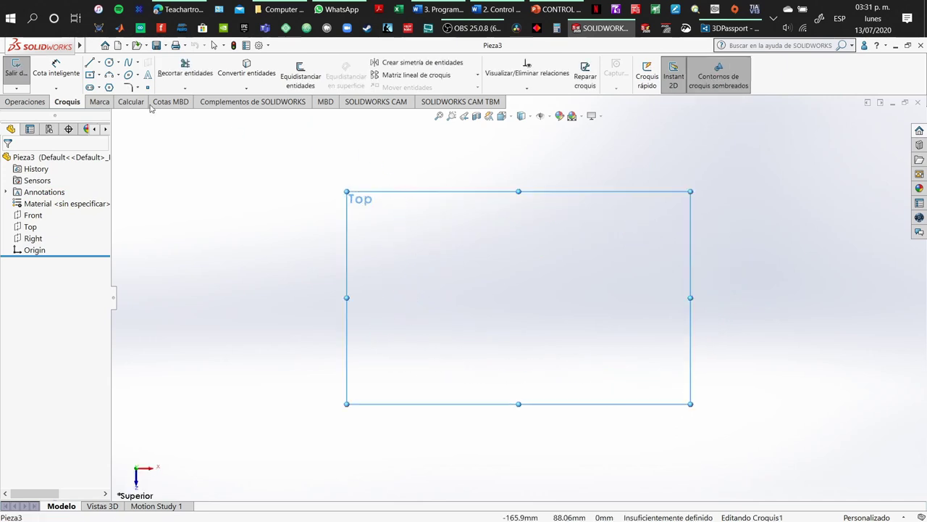
pyautogui.click(90, 75)
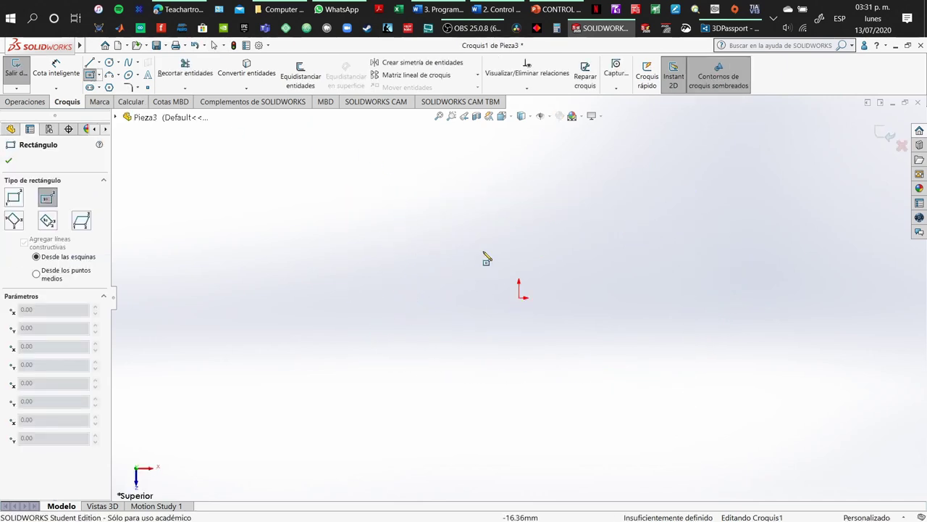
pyautogui.click(519, 297)
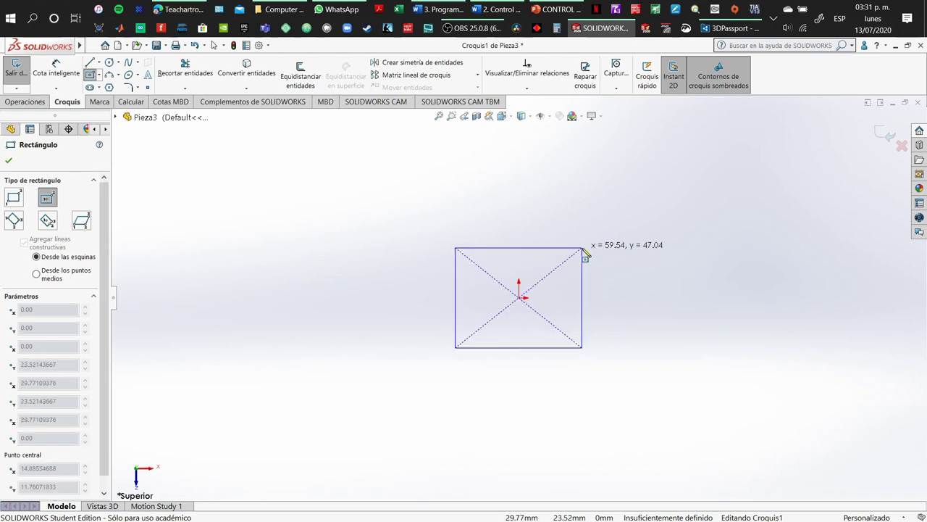
pyautogui.click(611, 247)
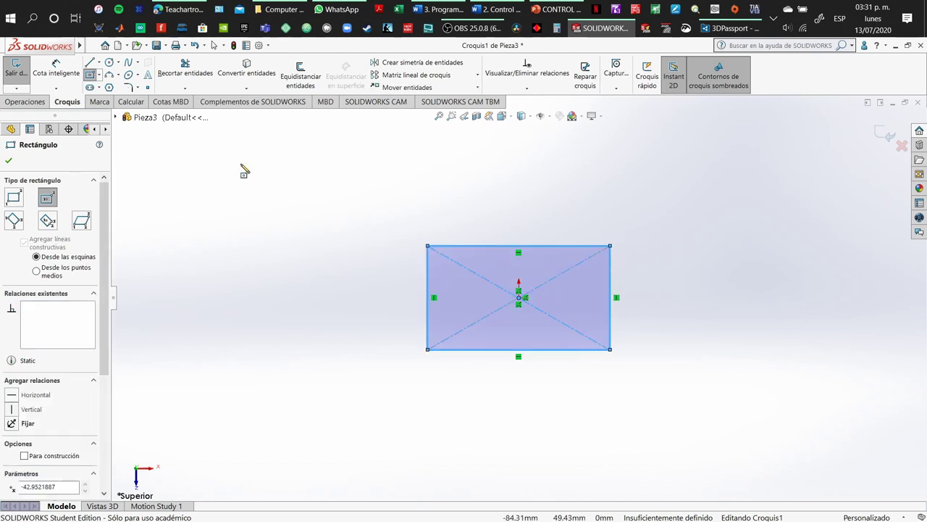
# Dimension the rectangle 50 mm high and 85 mm wide, then exit the sketch.
pyautogui.click(69, 86)
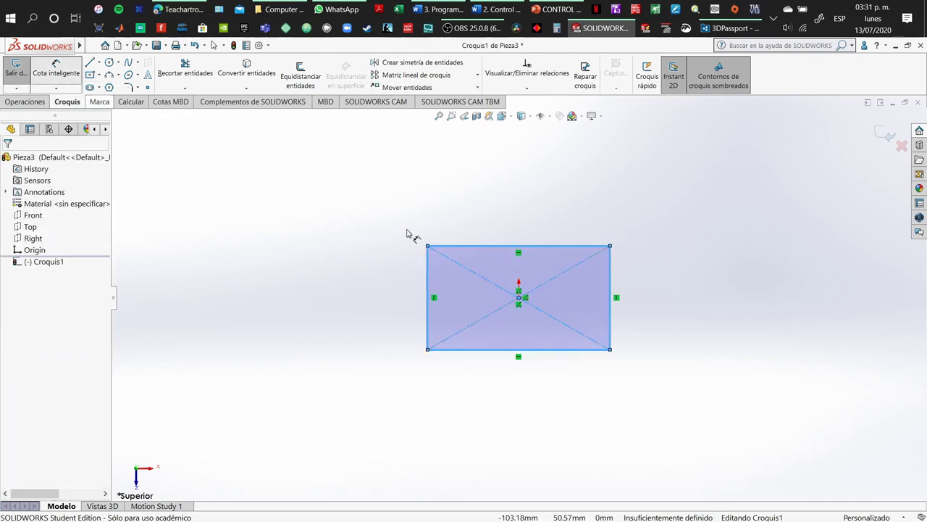
pyautogui.click(610, 292)
pyautogui.click(663, 292)
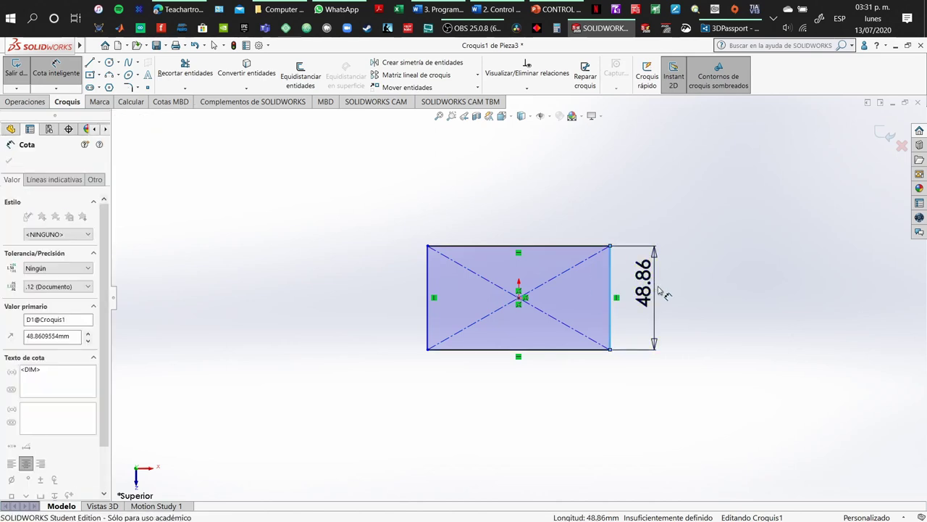
pyautogui.write('50')
pyautogui.press('Return')
pyautogui.click(542, 246)
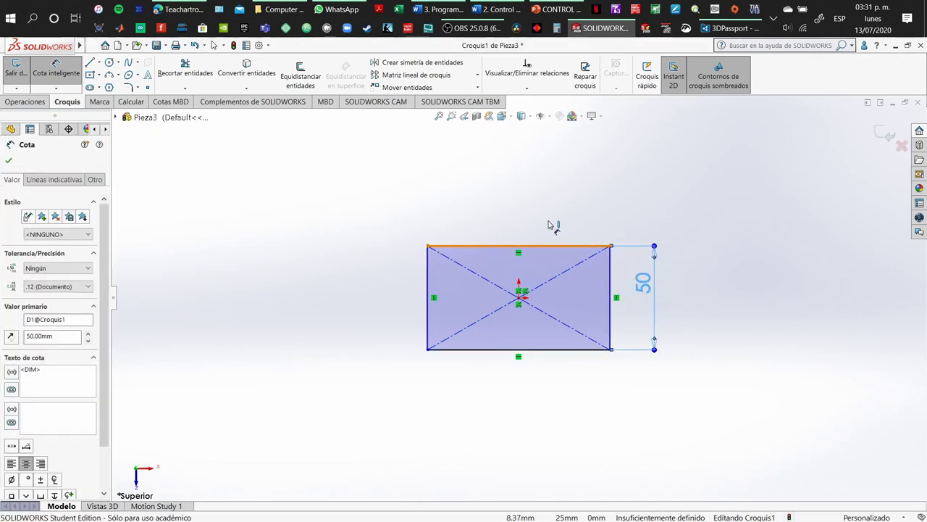
pyautogui.click(544, 227)
pyautogui.write('85')
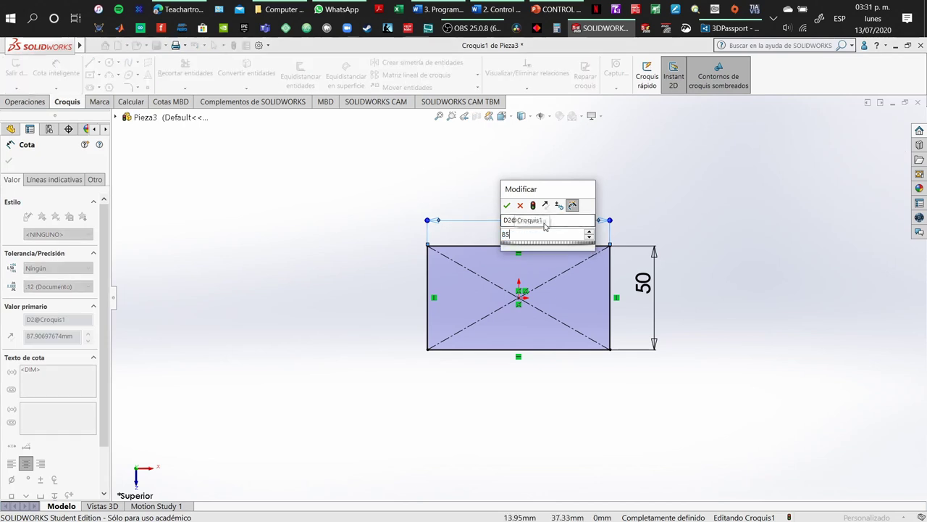
pyautogui.press('Return')
pyautogui.press('Escape')
pyautogui.press('Escape')
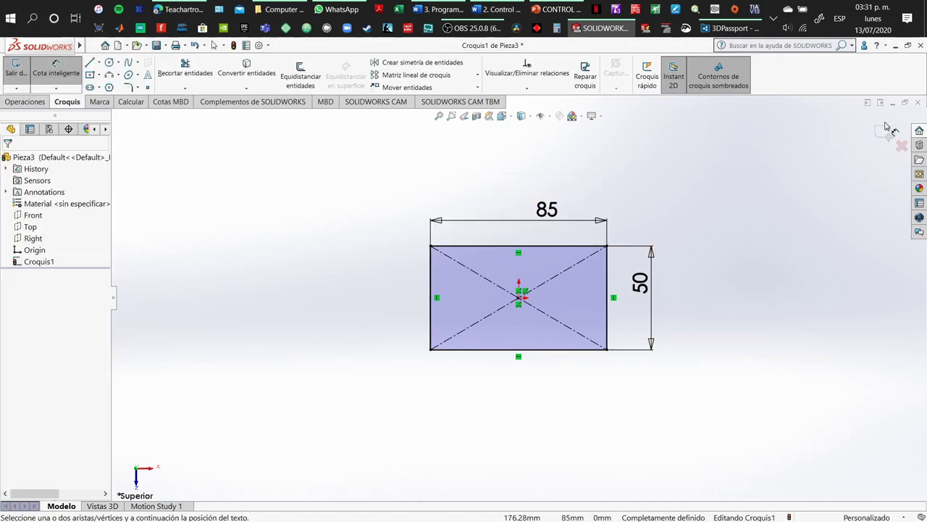
pyautogui.click(883, 133)
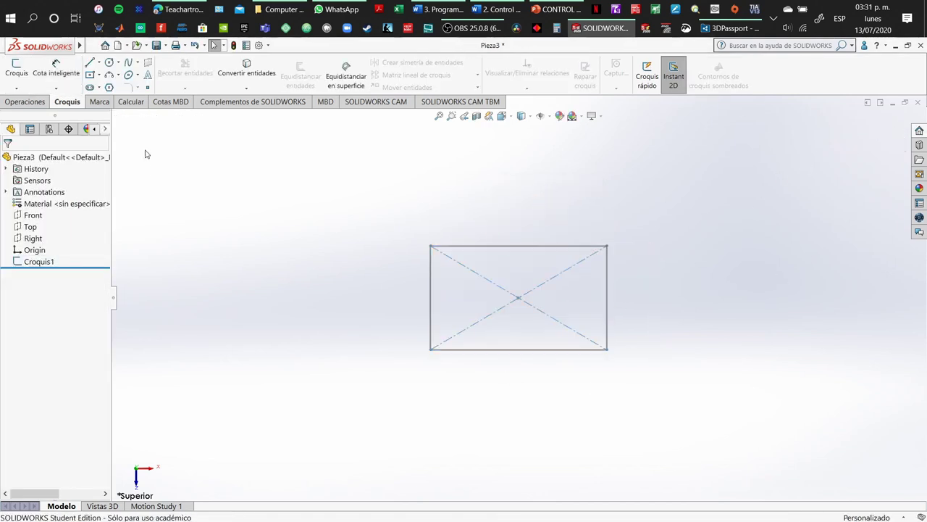
# Start a revolve, picking the Front plane and then the Croquis1 rectangle.
pyautogui.click(23, 102)
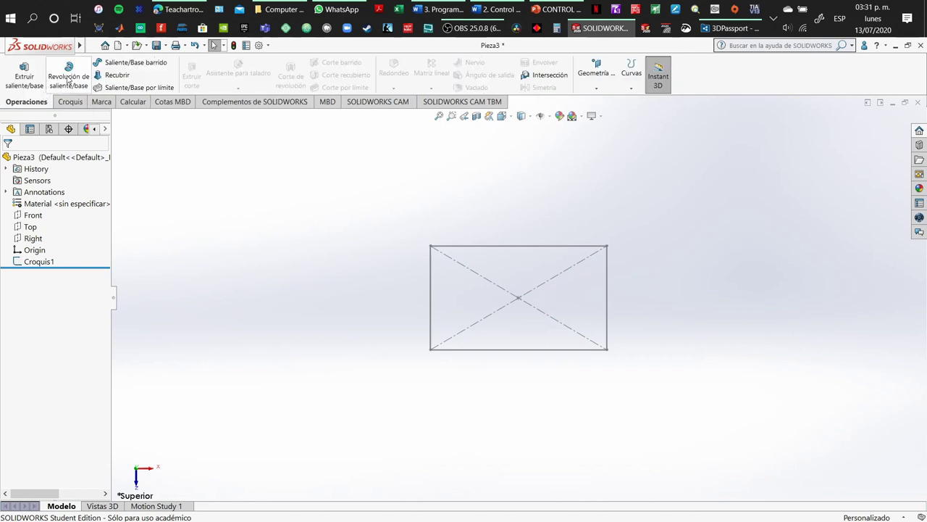
pyautogui.click(68, 77)
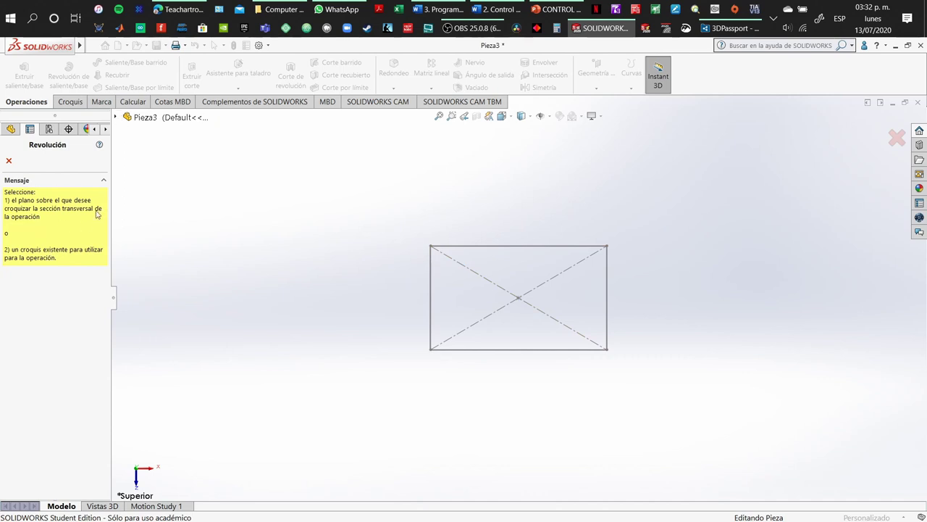
pyautogui.click(118, 119)
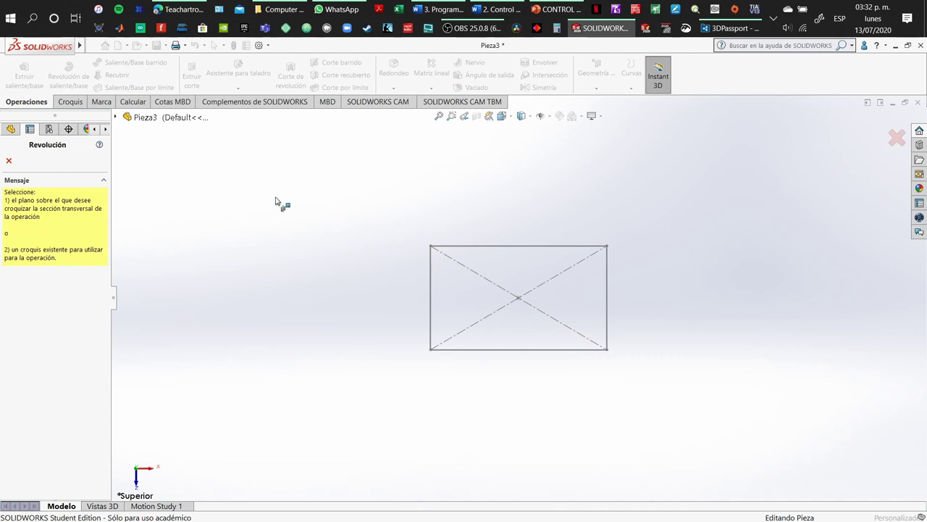
pyautogui.moveTo(439, 303); pyautogui.dragTo(443, 300, button='middle')
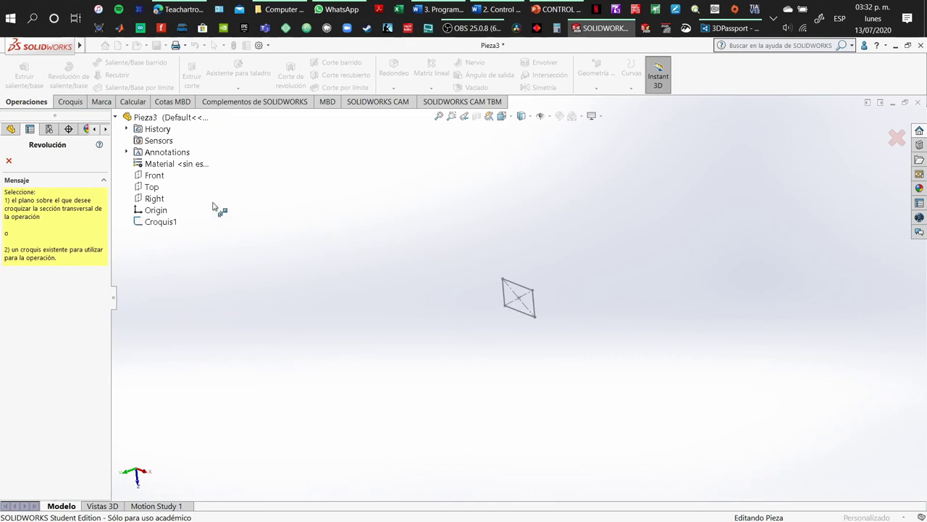
pyautogui.click(153, 178)
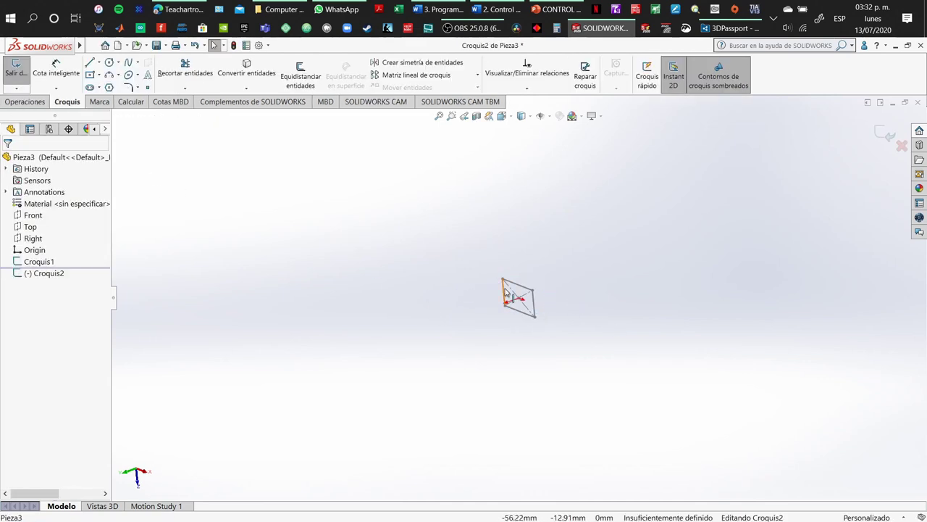
pyautogui.click(505, 293)
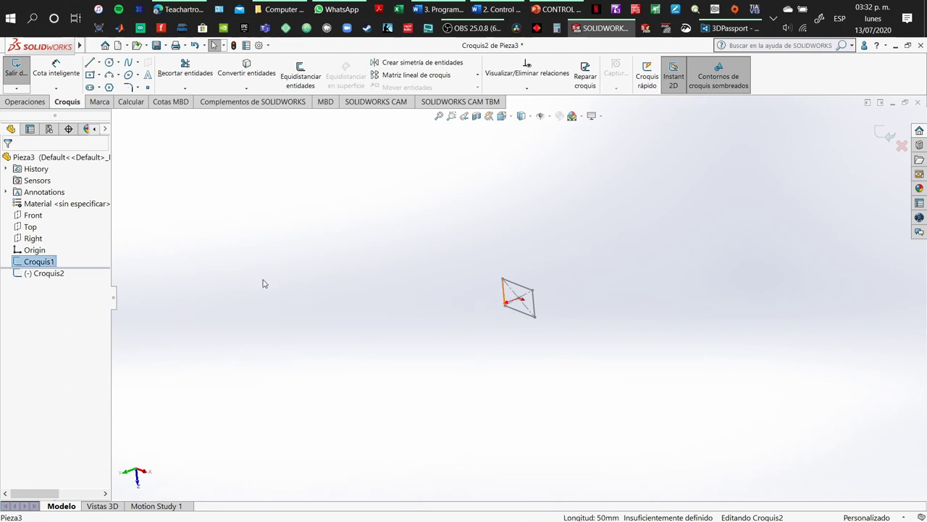
# Discard the accidental empty Croquis2 sketch and restart the revolve.
pyautogui.click(47, 102)
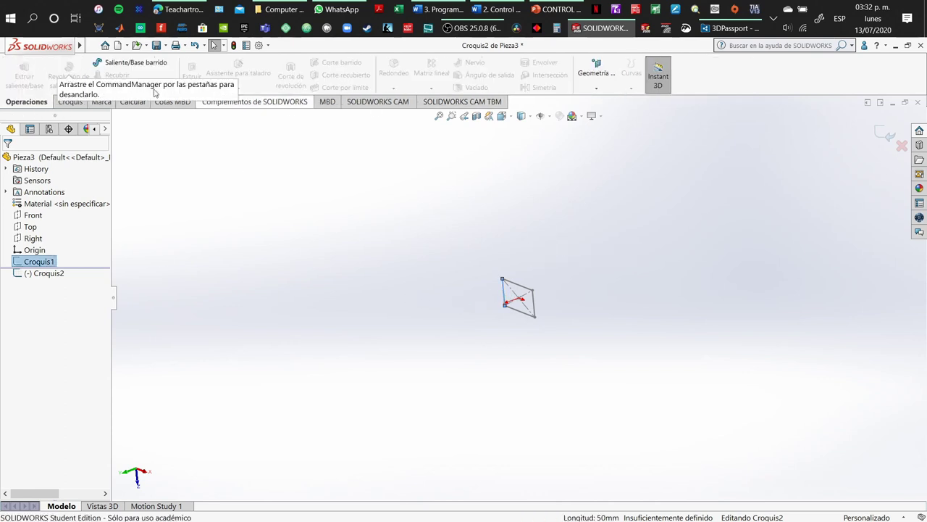
pyautogui.click(70, 103)
pyautogui.click(16, 71)
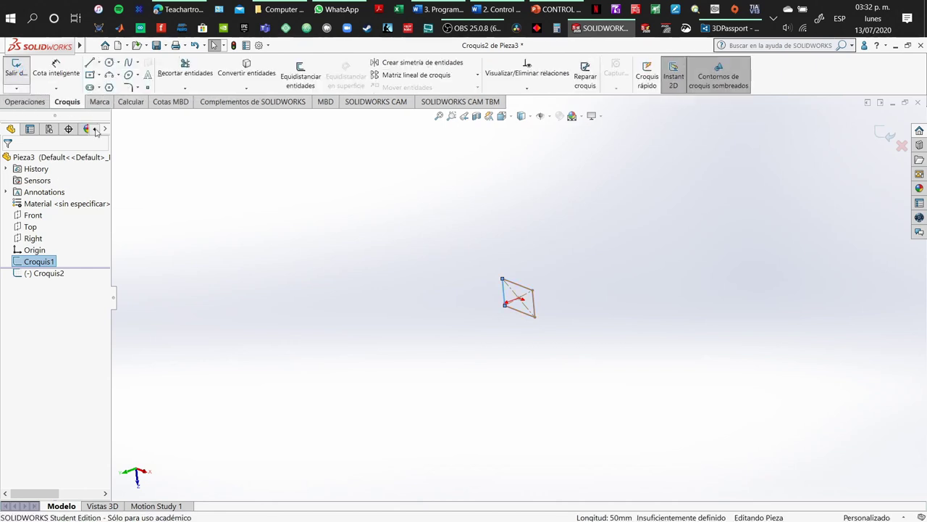
pyautogui.click(27, 102)
pyautogui.click(67, 78)
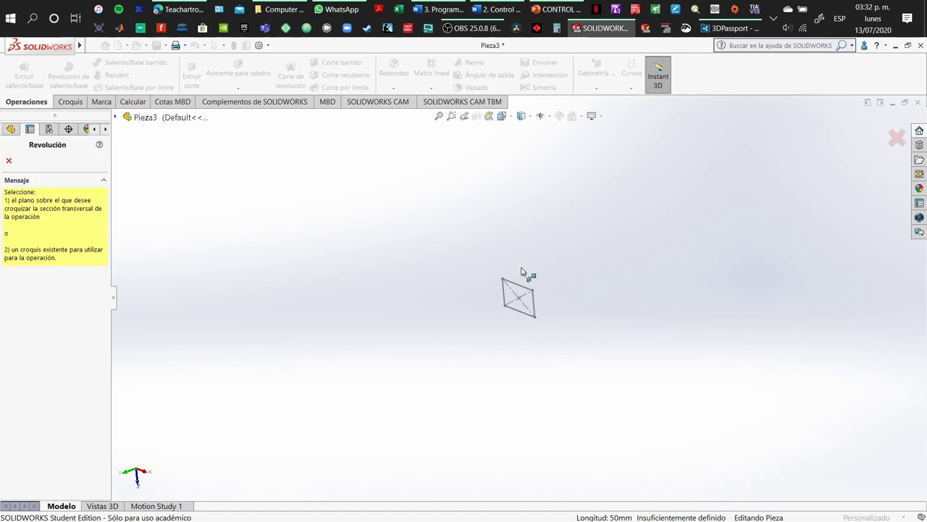
# Revolve the Croquis1 rectangle 90° in one direction only and accept the feature.
pyautogui.click(505, 292)
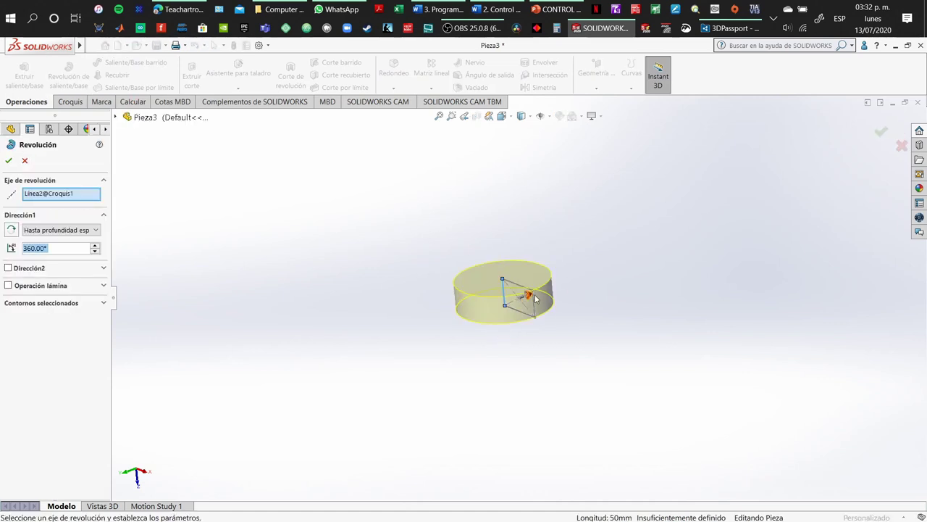
pyautogui.click(529, 295)
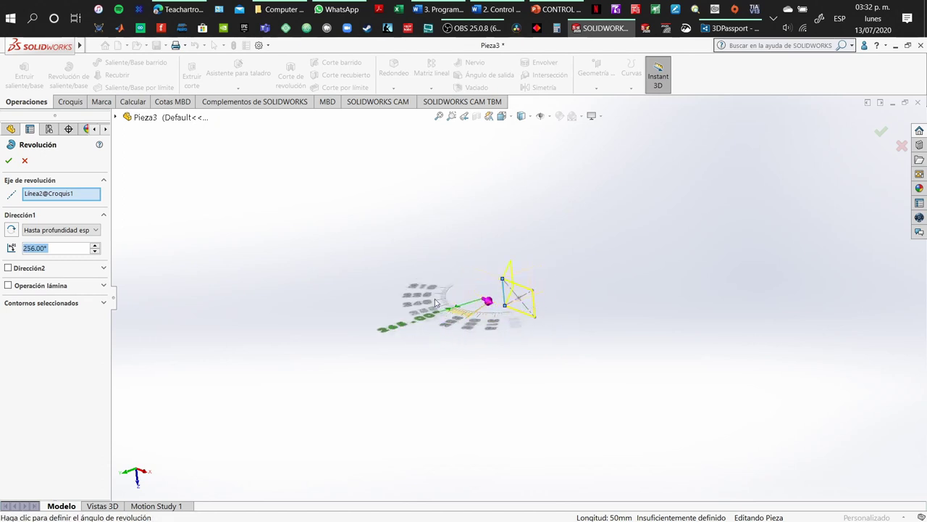
pyautogui.click(95, 251)
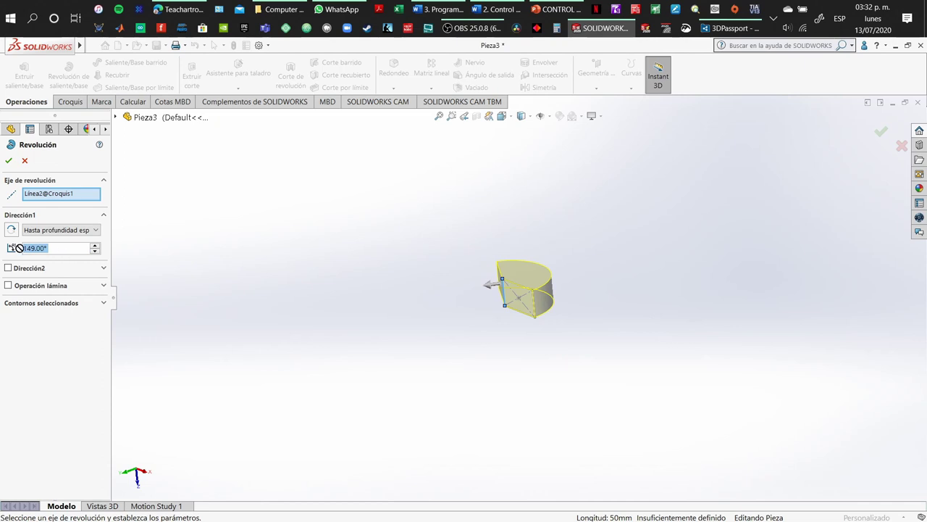
pyautogui.write('90')
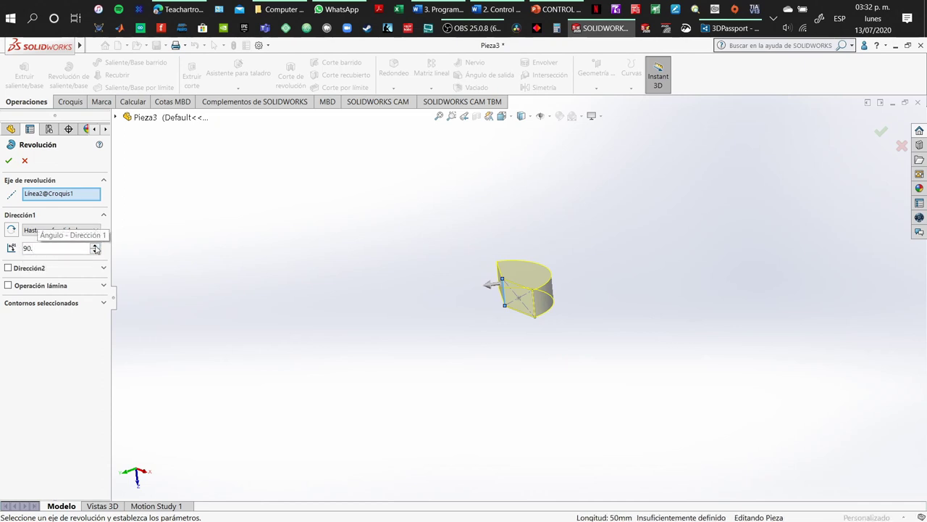
pyautogui.press('Return')
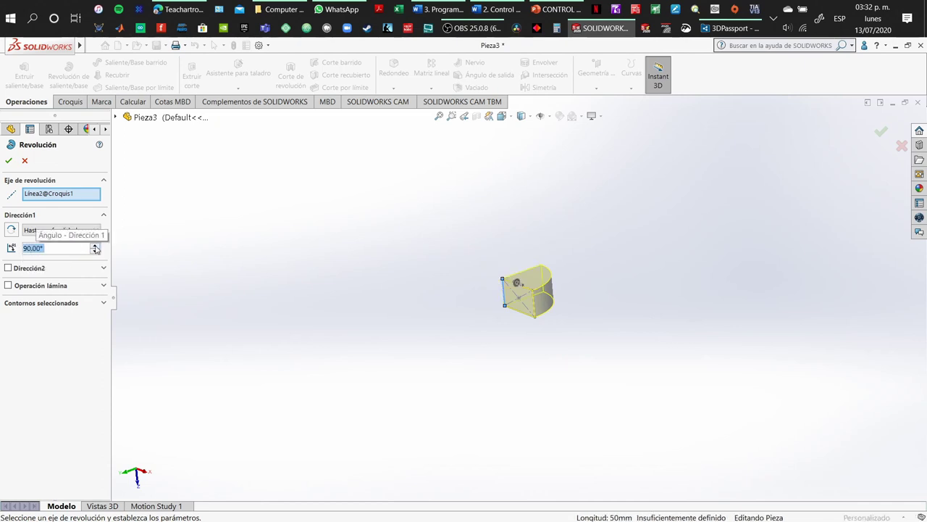
pyautogui.click(8, 269)
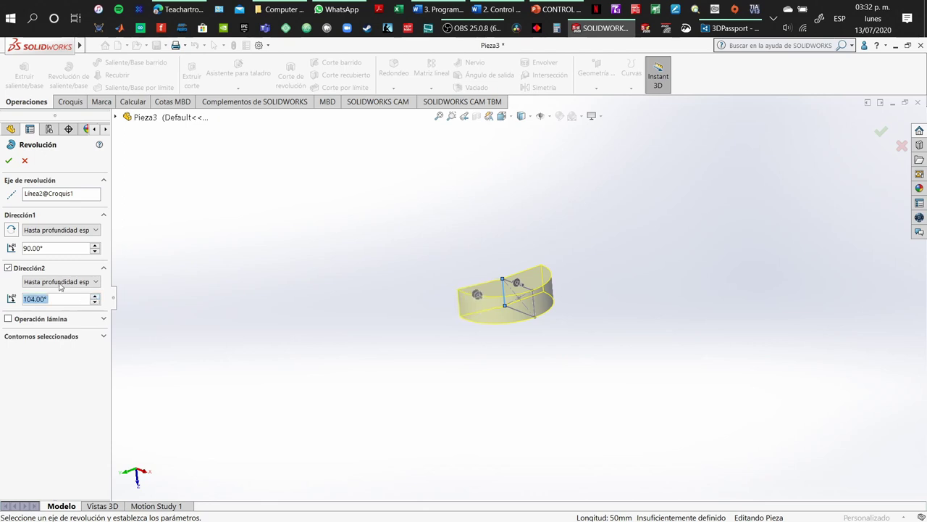
pyautogui.click(8, 269)
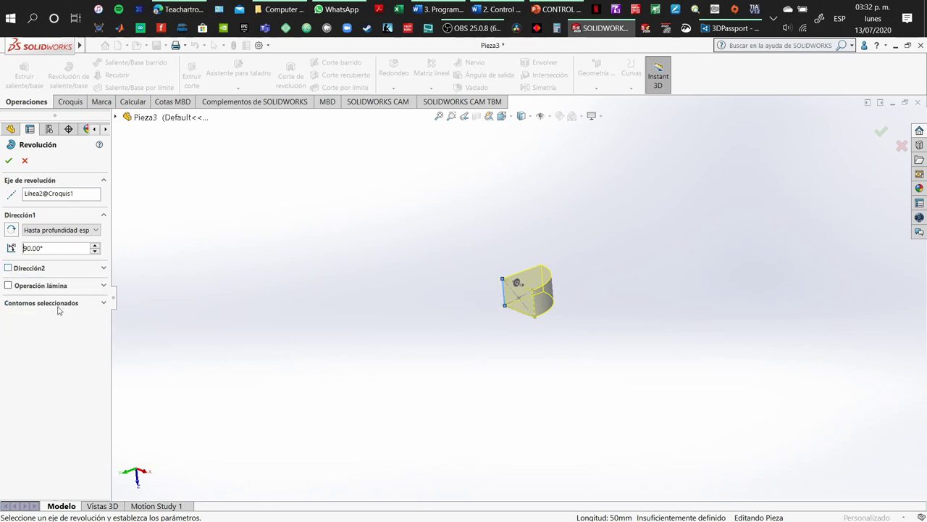
pyautogui.click(10, 161)
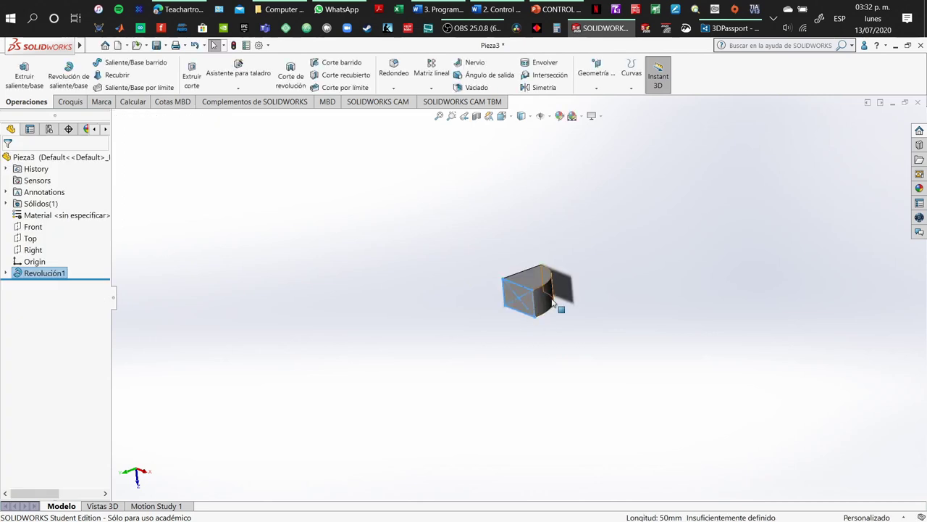
pyautogui.moveTo(568, 373); pyautogui.dragTo(403, 284, button='middle')
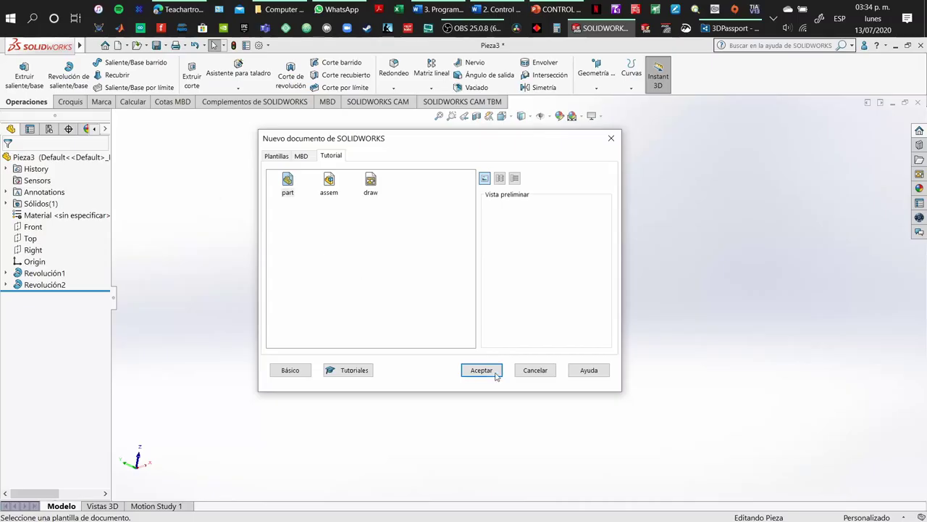
# Create a new part and sketch an origin-centred circle on the Front plane.
pyautogui.click(494, 371)
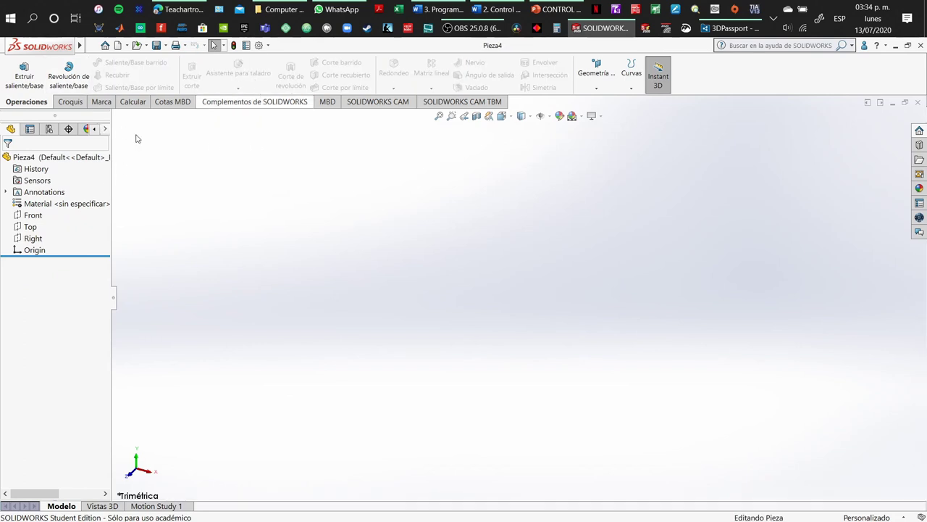
pyautogui.click(70, 101)
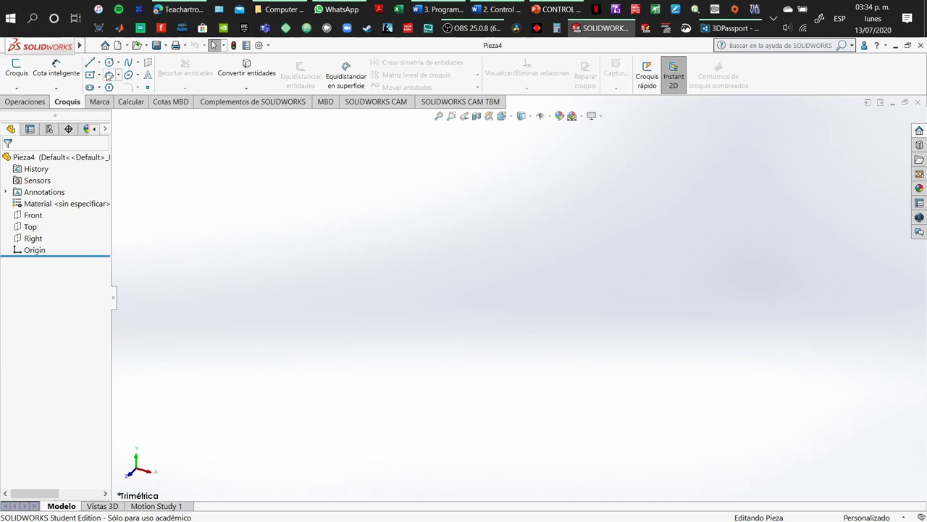
pyautogui.click(108, 63)
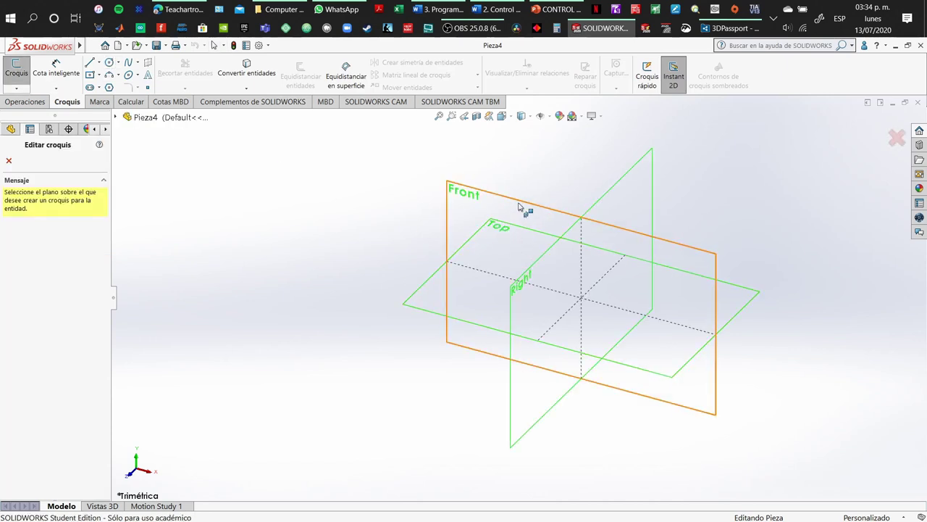
pyautogui.click(518, 207)
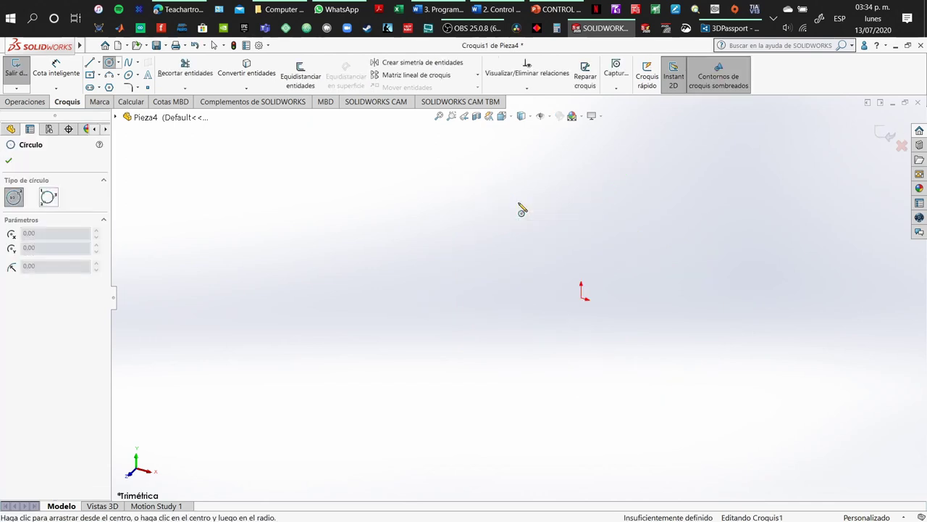
pyautogui.click(582, 298)
pyautogui.click(685, 212)
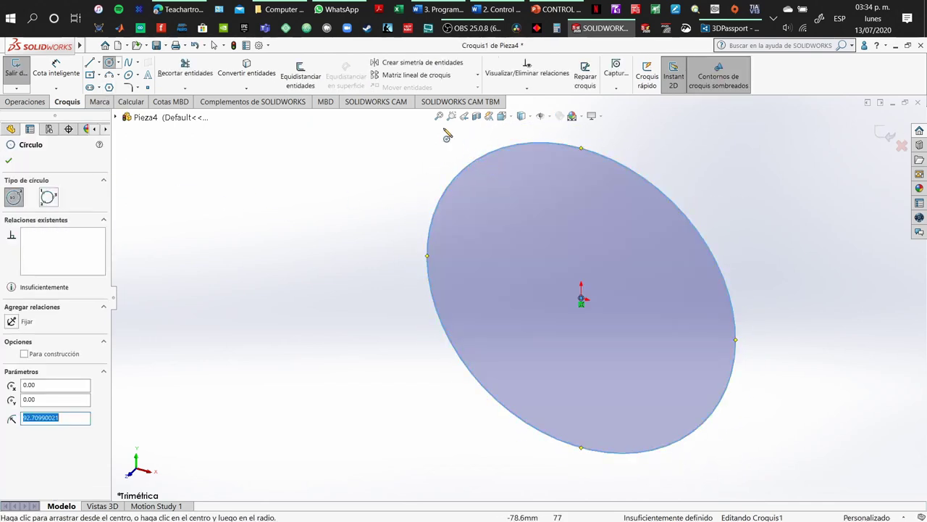
# Reframe the view to look straight onto the Front plane.
pyautogui.click(501, 116)
pyautogui.click(517, 122)
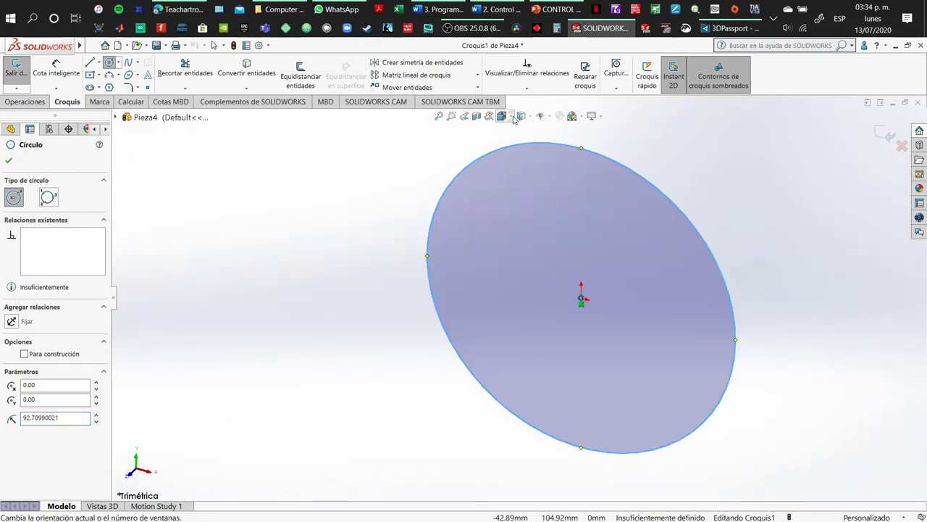
pyautogui.click(513, 118)
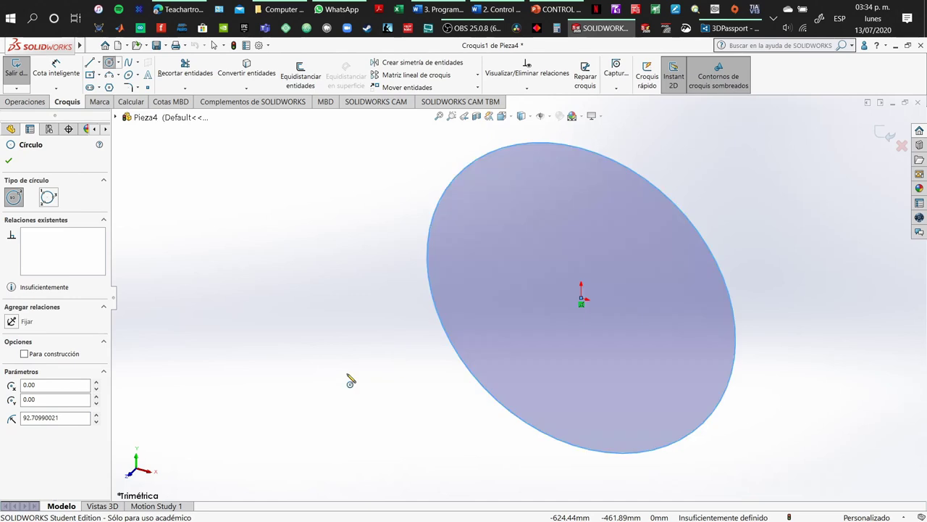
pyautogui.click(464, 116)
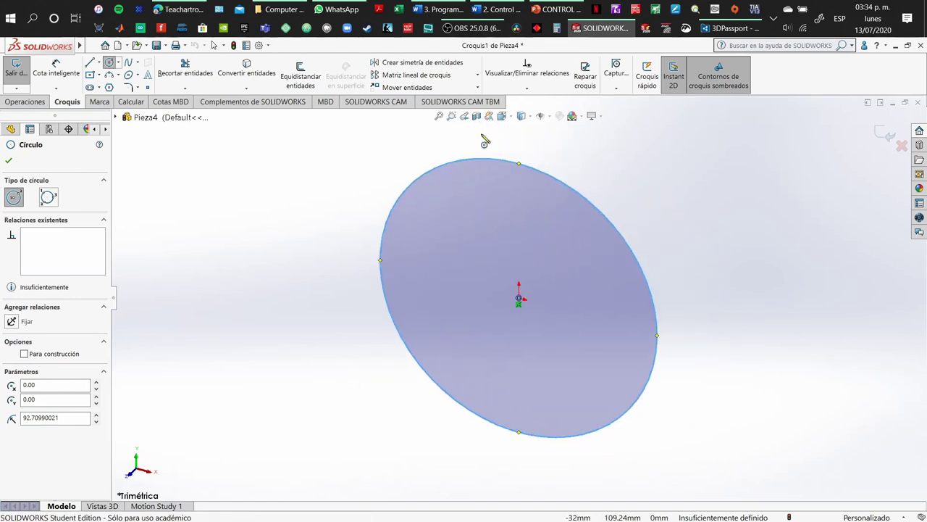
pyautogui.click(501, 116)
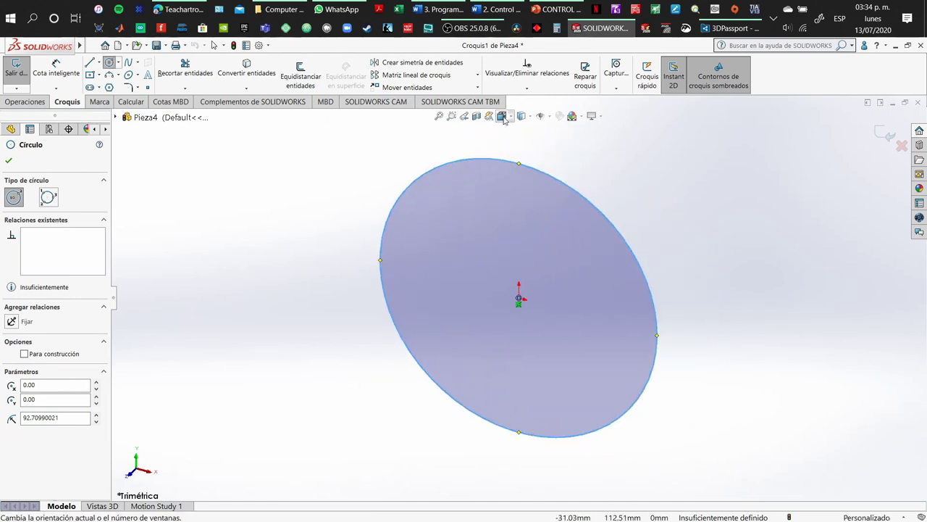
pyautogui.click(505, 131)
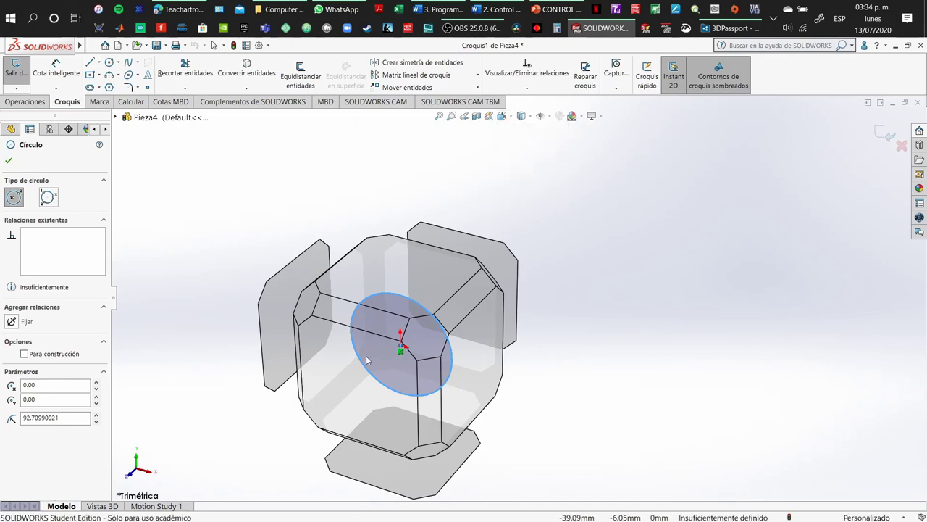
pyautogui.click(356, 379)
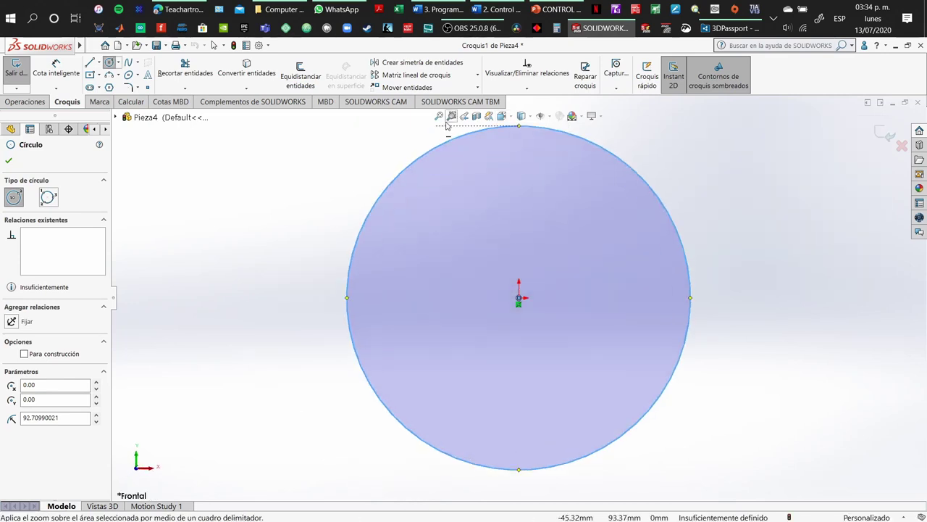
# Give the circle a 200 mm diameter dimension, fully defining the sketch.
pyautogui.click(56, 70)
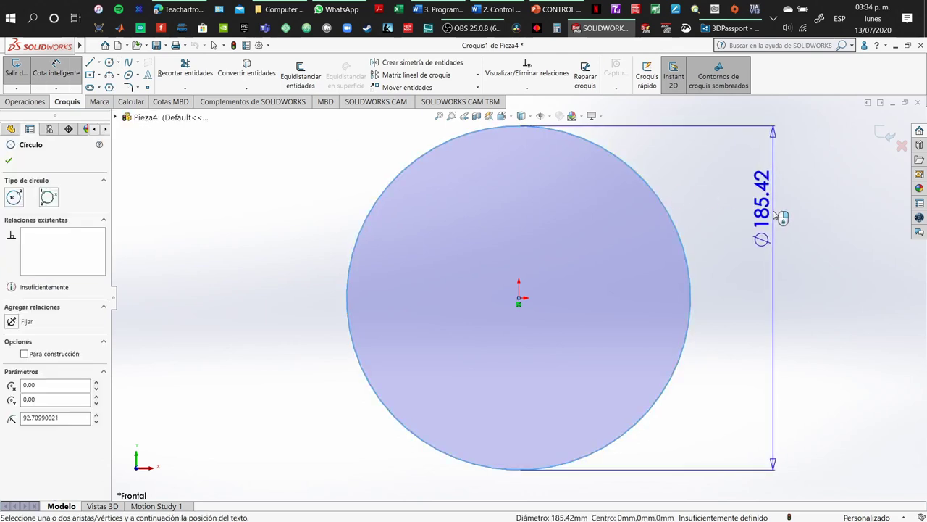
pyautogui.click(774, 211)
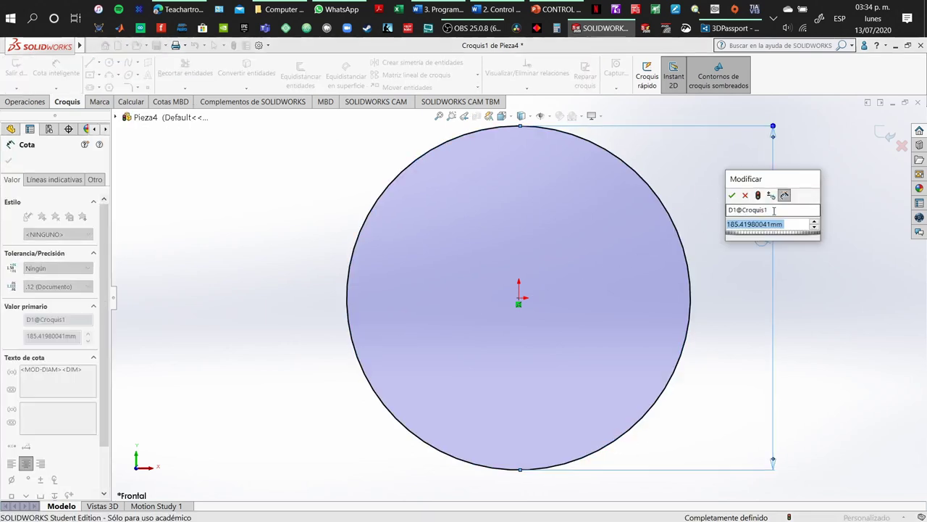
pyautogui.write('200')
pyautogui.press('Return')
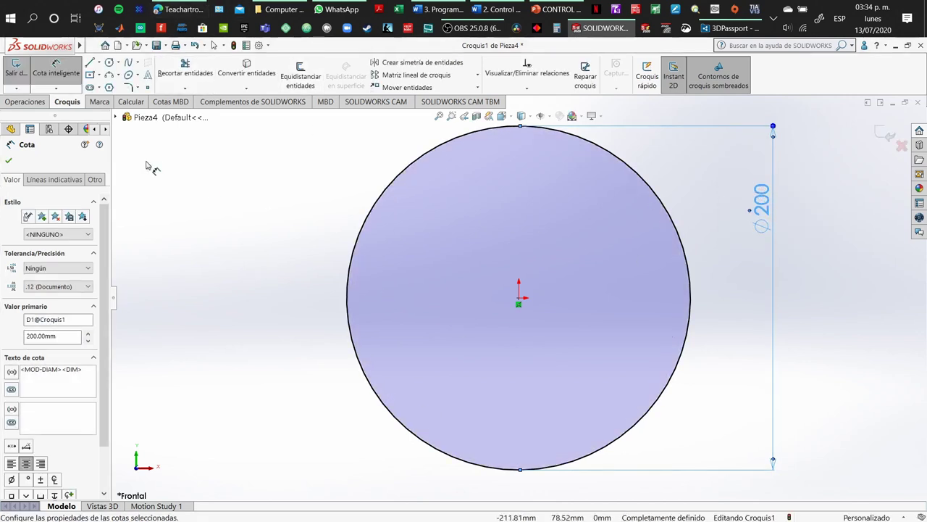
pyautogui.press('Escape')
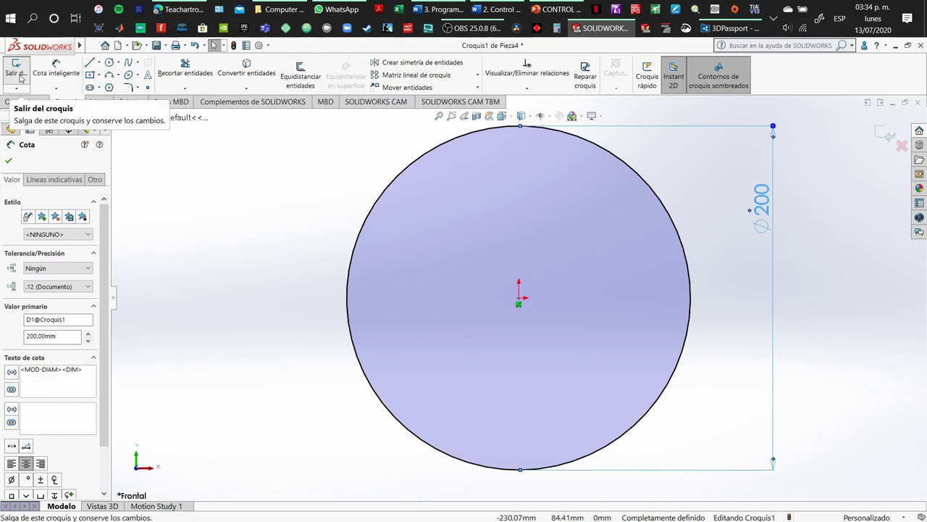
# Extrude the circle sketch 40 mm deep, correcting an initial 25 mm entry.
pyautogui.click(25, 101)
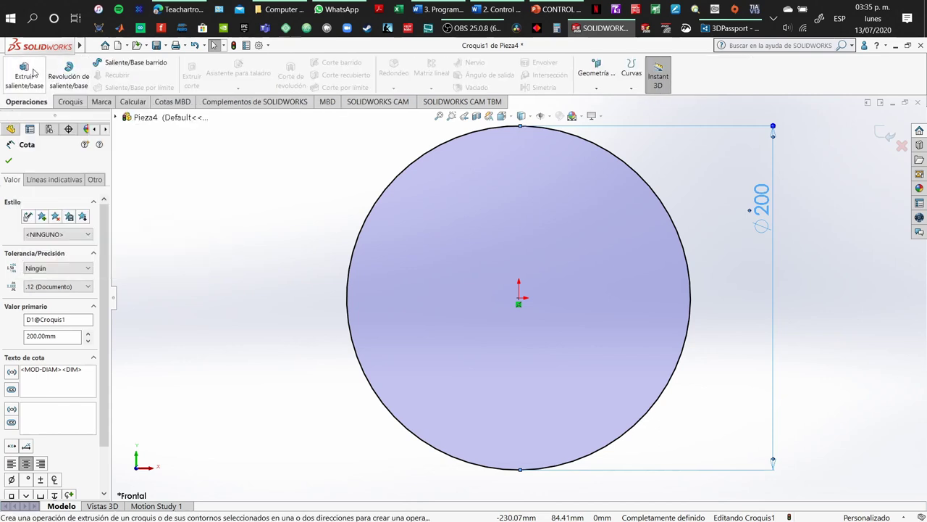
pyautogui.click(23, 76)
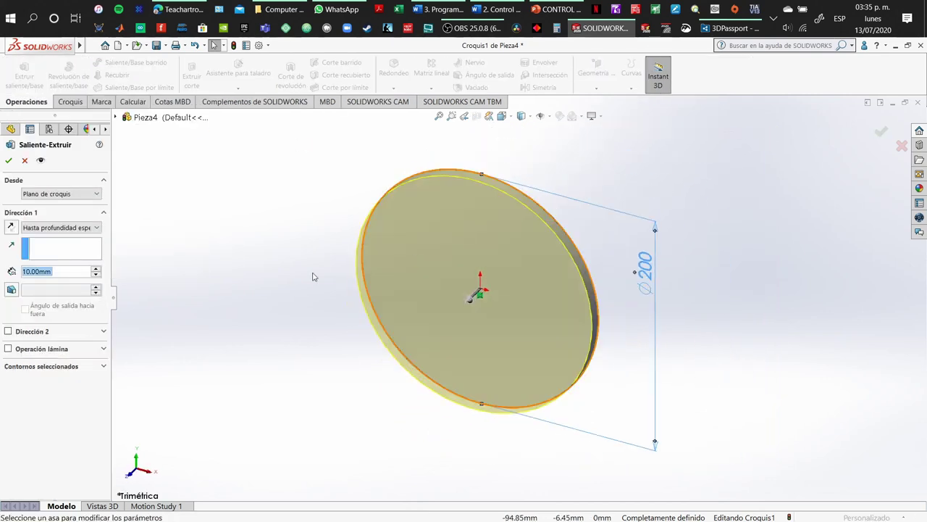
pyautogui.write('25')
pyautogui.press('Return')
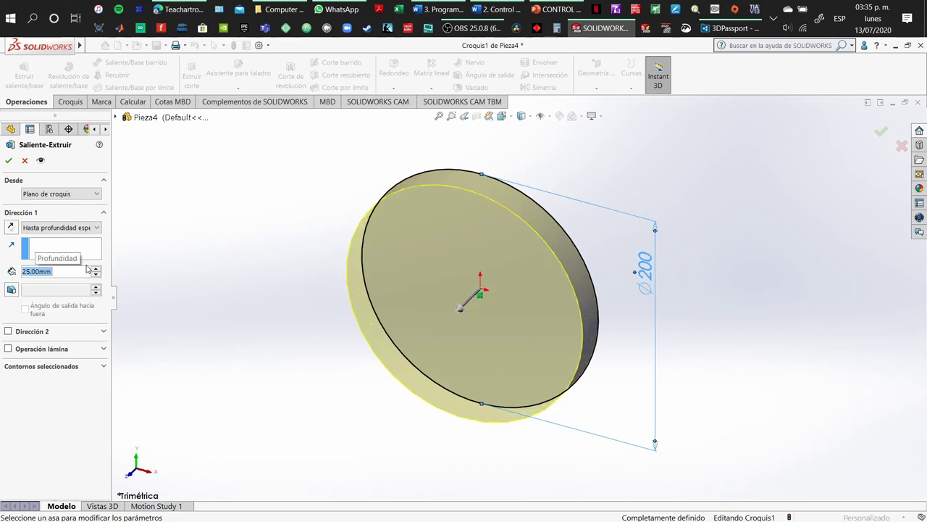
pyautogui.write('40')
pyautogui.press('Return')
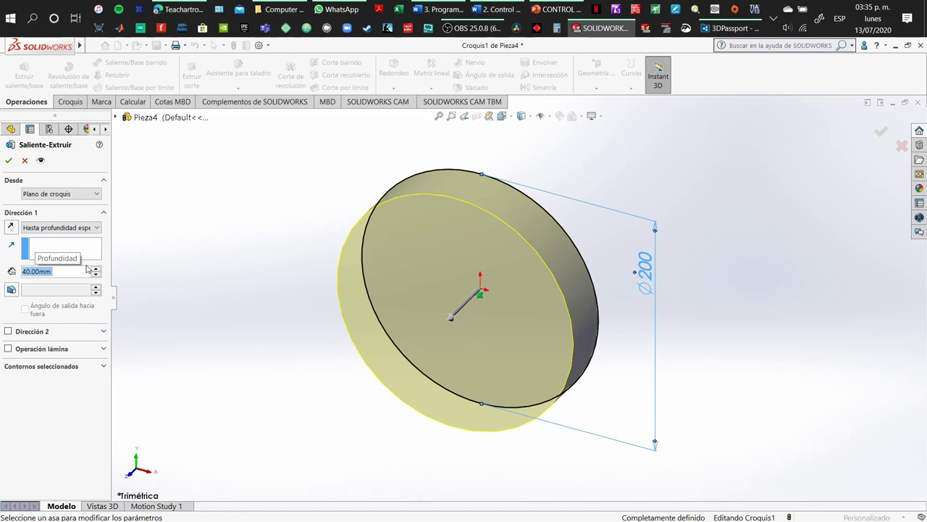
pyautogui.press('Return')
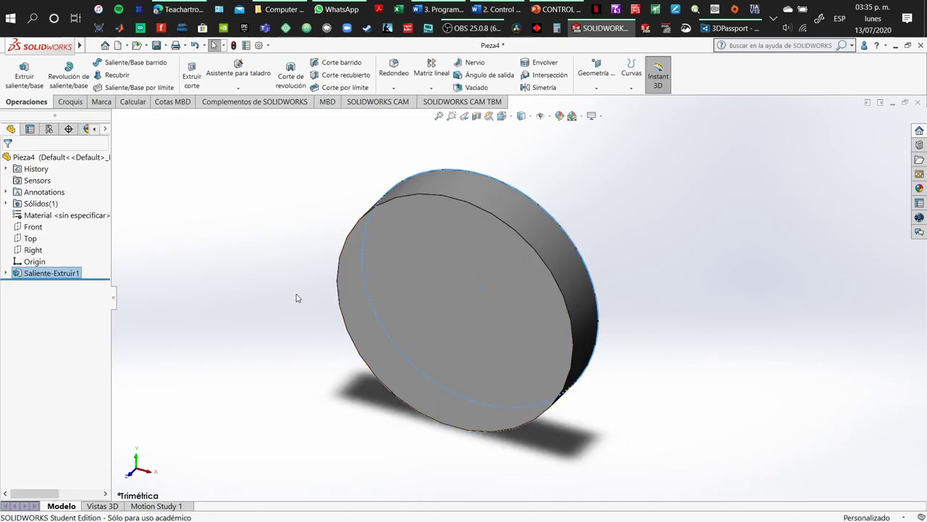
pyautogui.click(296, 298)
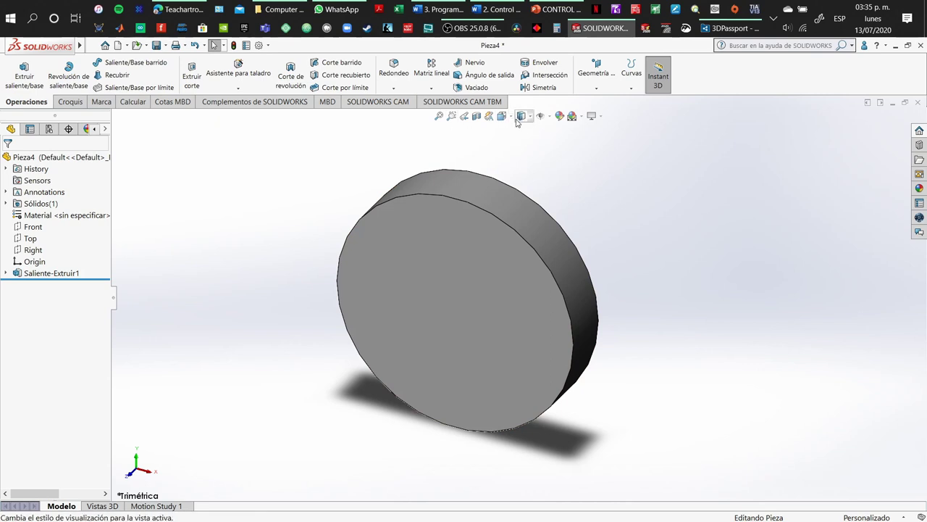
pyautogui.press('space')
# Face the disc front-on and start a new point sketch on its circular front face.
pyautogui.click(366, 363)
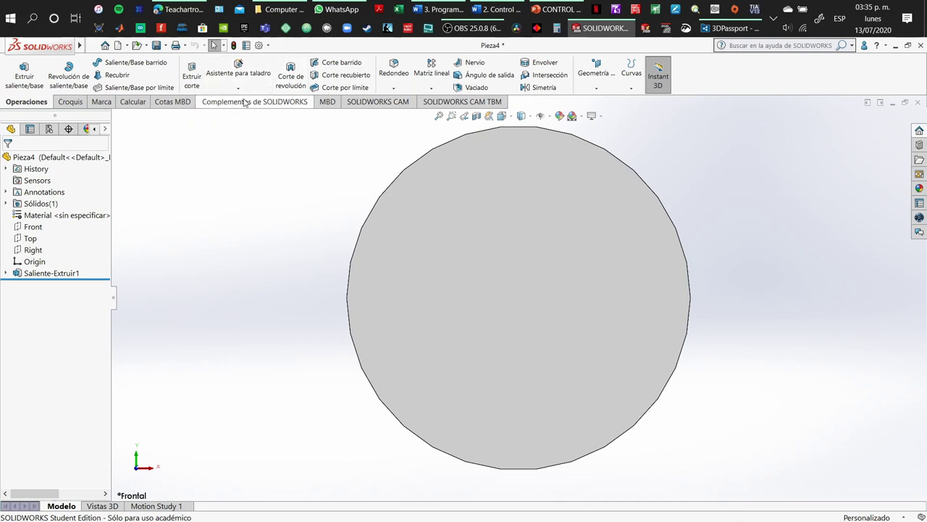
pyautogui.click(82, 103)
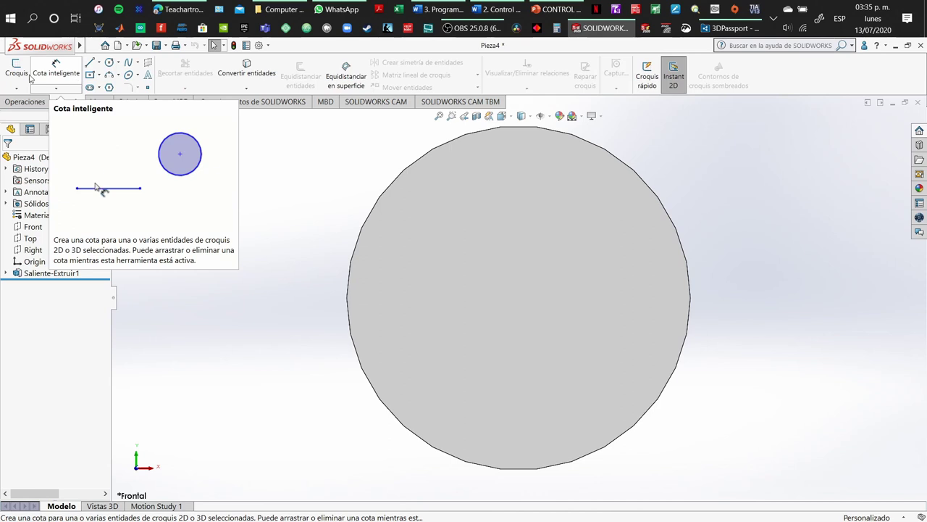
pyautogui.click(577, 172)
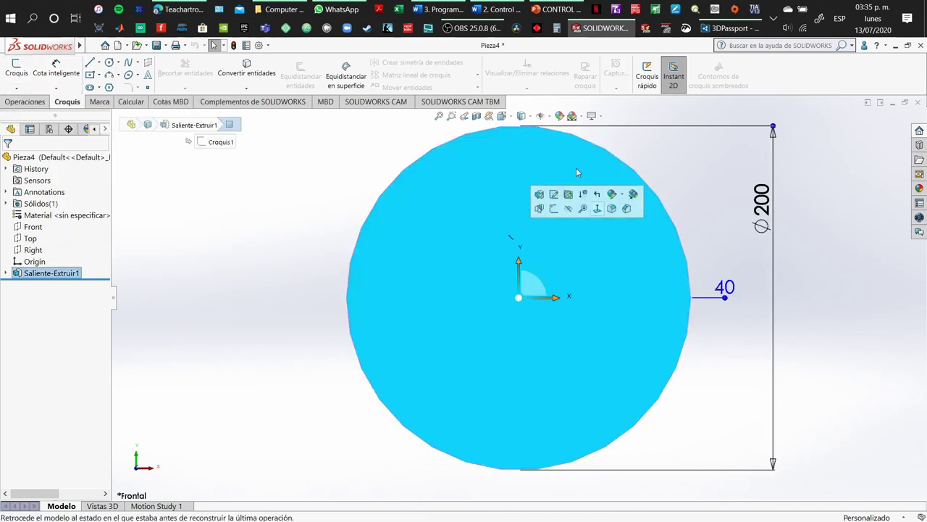
pyautogui.click(148, 87)
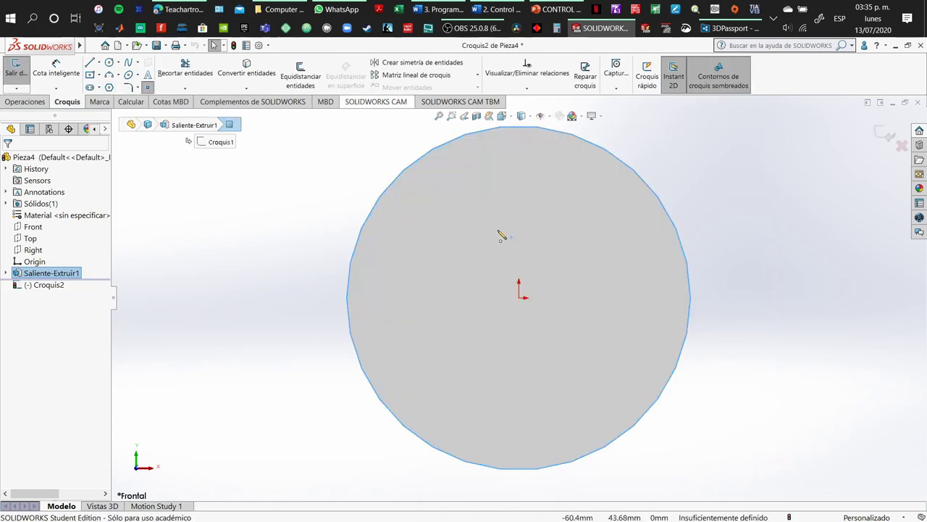
# Place sketch points at the origin and at about (0, 83.29), (56.74, 48.18) and (76.13, 0) mm.
pyautogui.click(526, 300)
pyautogui.click(520, 299)
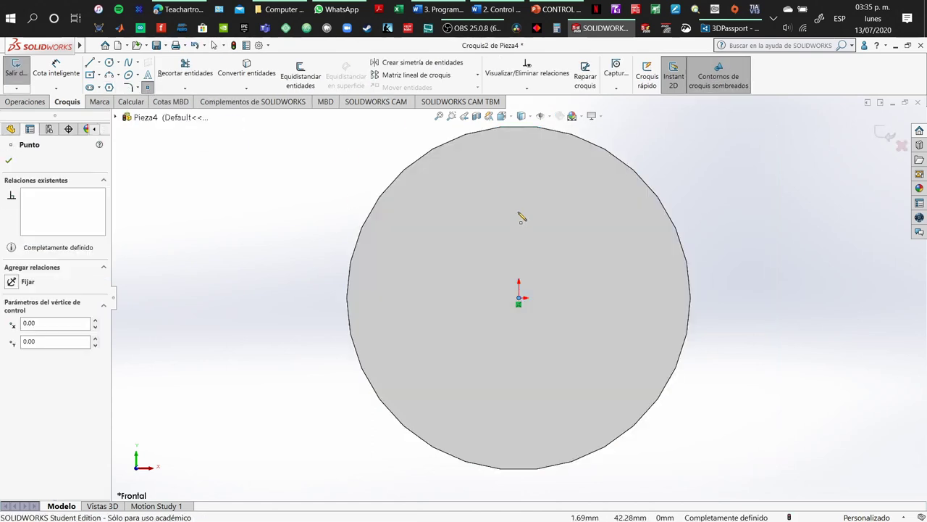
pyautogui.click(518, 161)
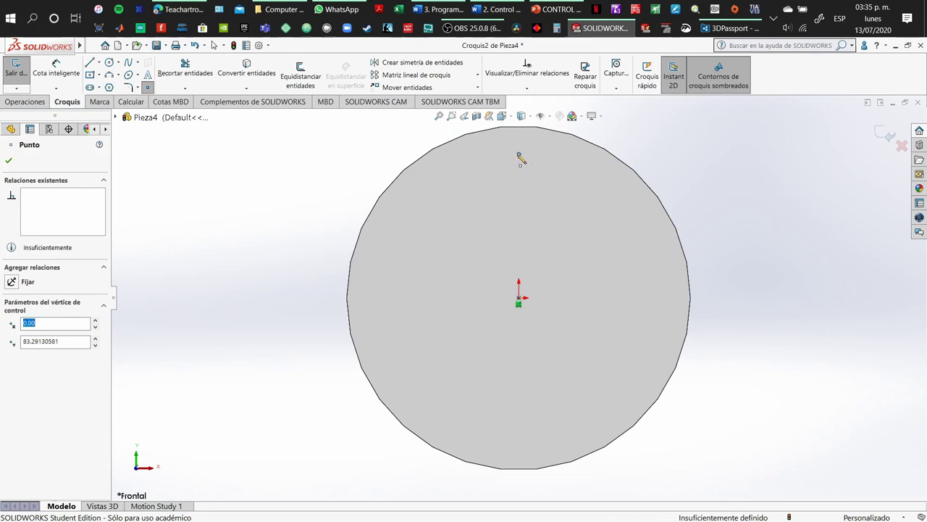
pyautogui.click(617, 215)
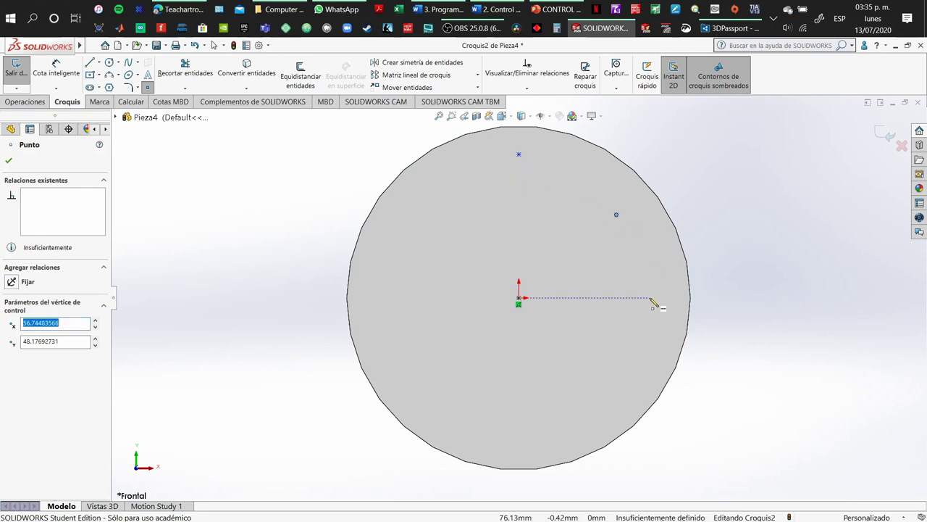
pyautogui.click(650, 296)
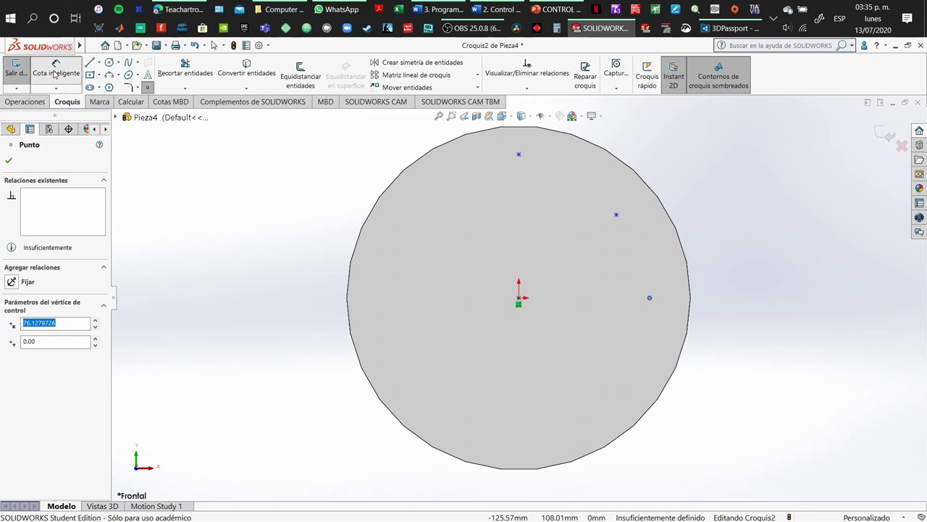
pyautogui.click(56, 69)
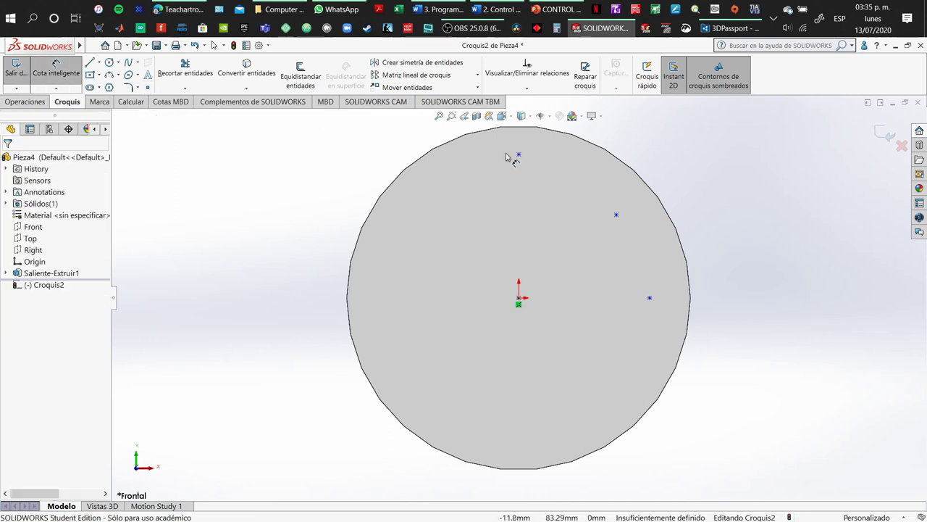
# Dimension the top point's vertical distance from the centre and remove a duplicate 85 dimension.
pyautogui.click(521, 298)
pyautogui.click(476, 246)
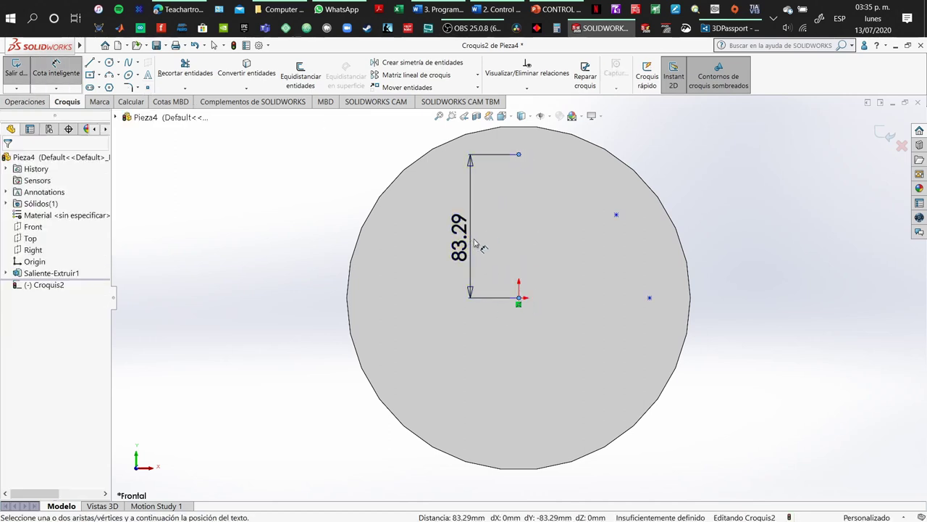
pyautogui.press('Return')
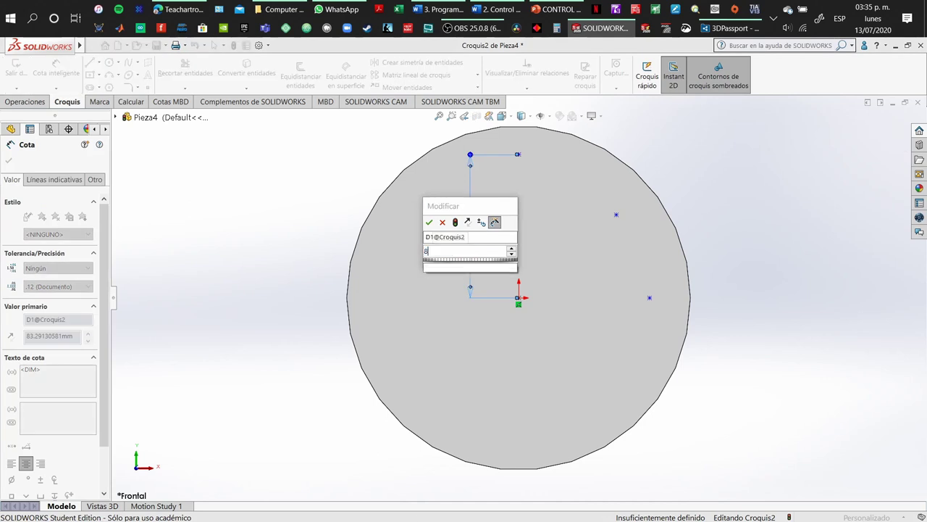
pyautogui.click(518, 152)
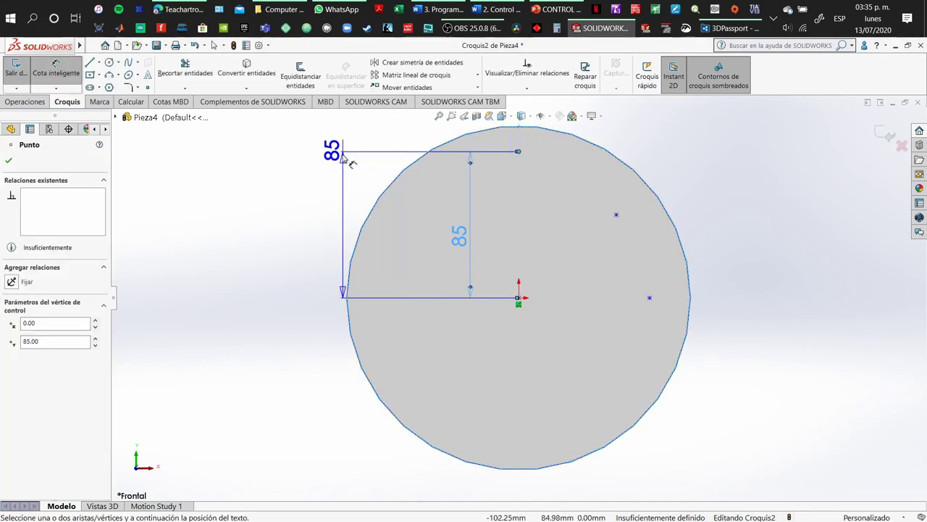
pyautogui.click(458, 205)
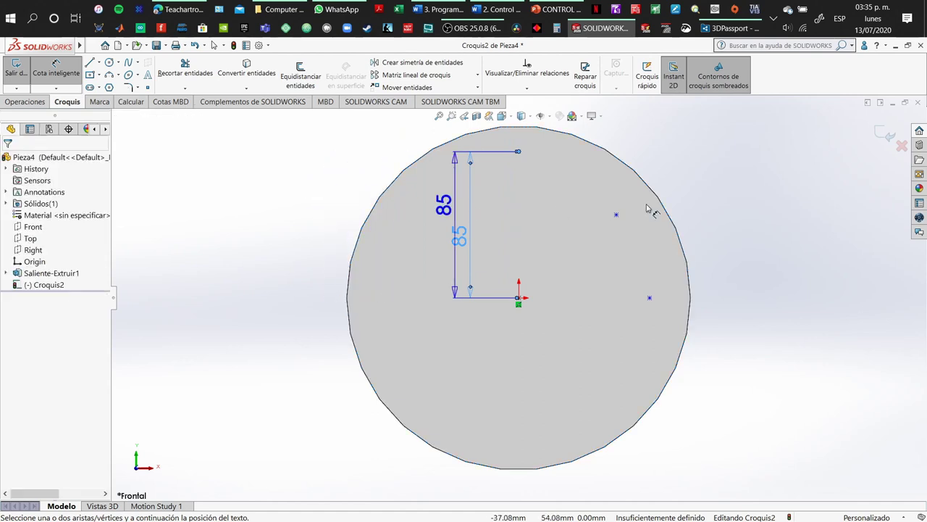
pyautogui.press('Escape')
# Dimension the upper-right and right-hand points 85 mm from the centre.
pyautogui.click(616, 216)
pyautogui.click(519, 298)
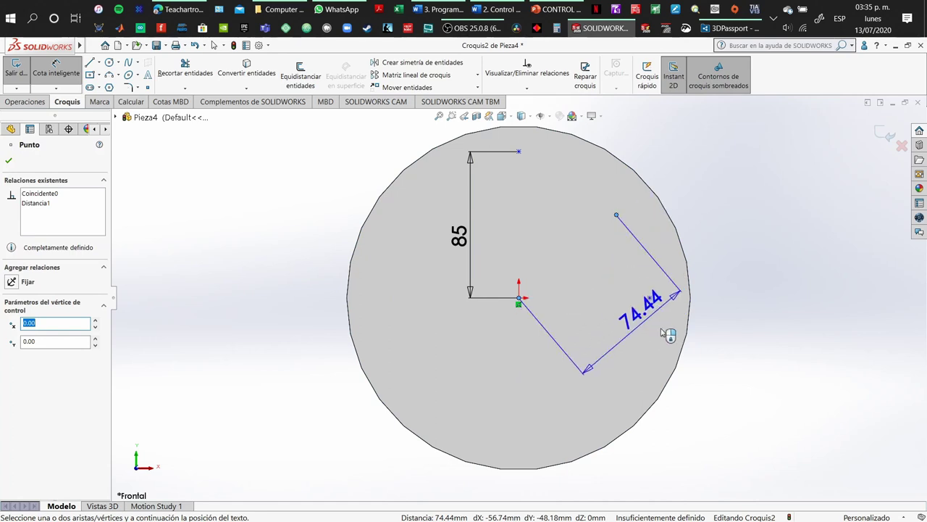
pyautogui.click(701, 364)
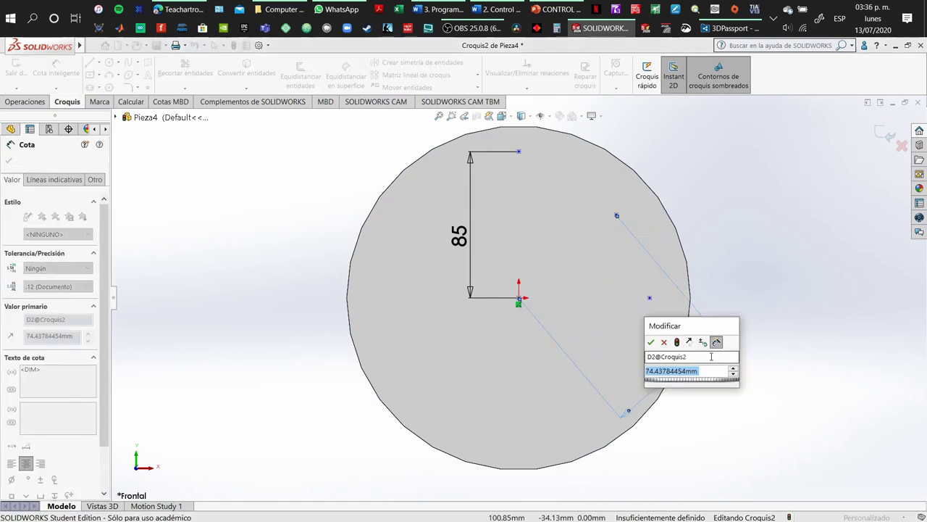
pyautogui.write('85')
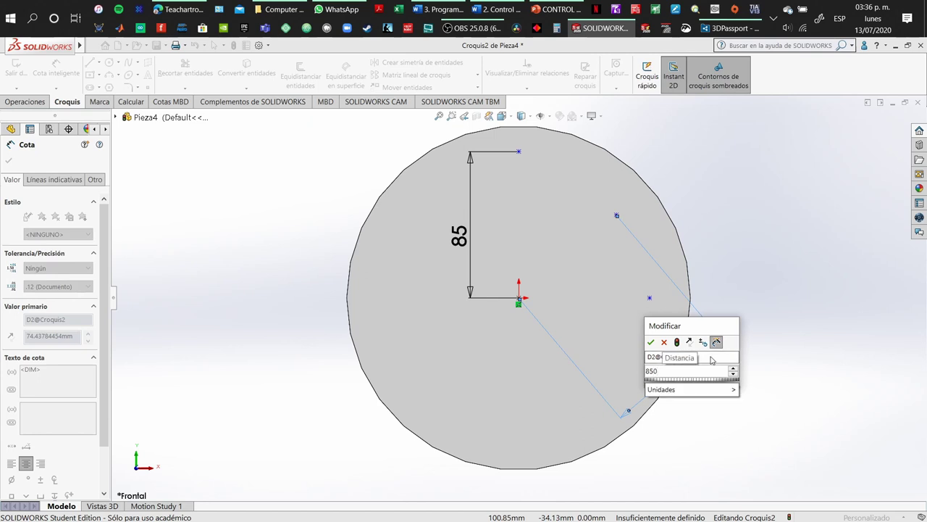
pyautogui.press('Return')
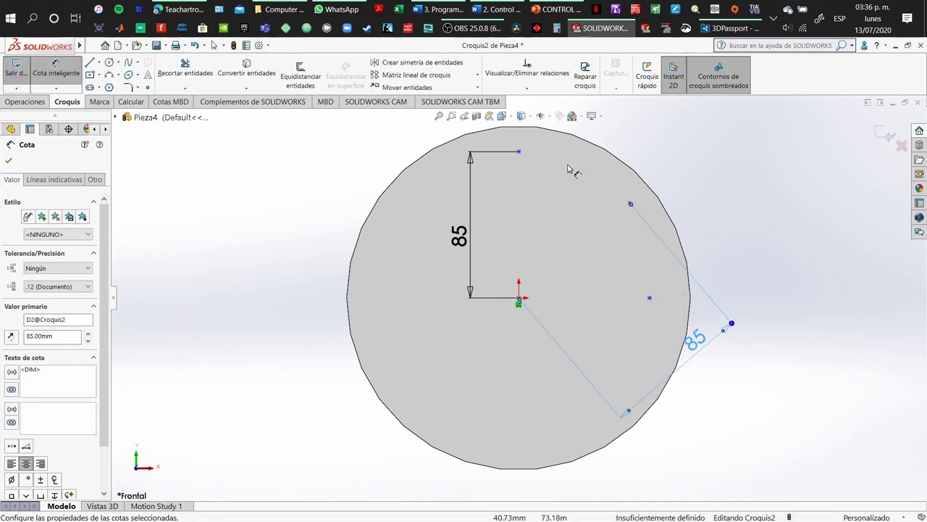
pyautogui.click(650, 299)
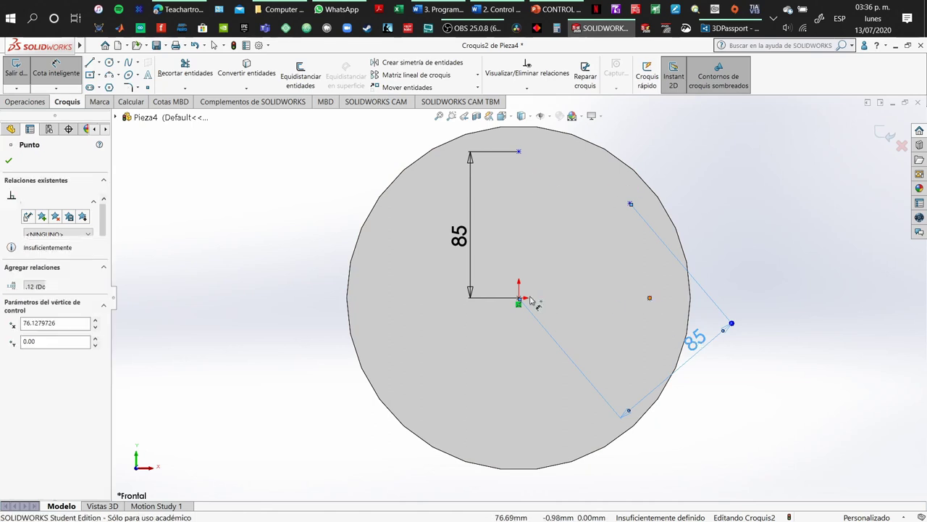
pyautogui.click(519, 298)
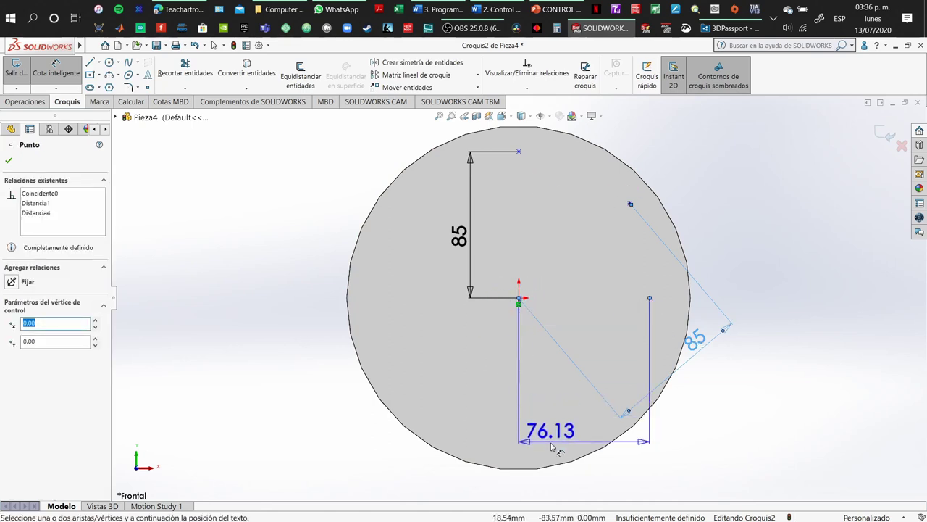
pyautogui.click(554, 442)
pyautogui.write('85')
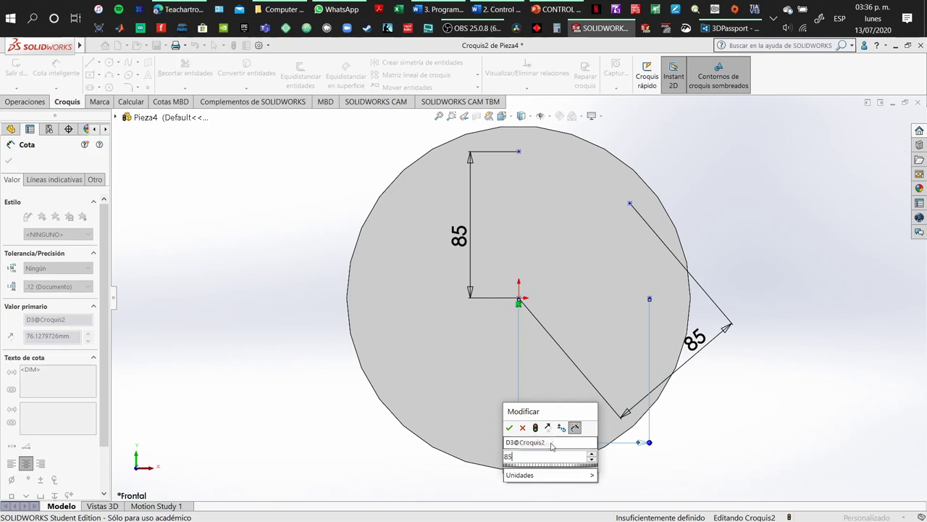
pyautogui.press('Return')
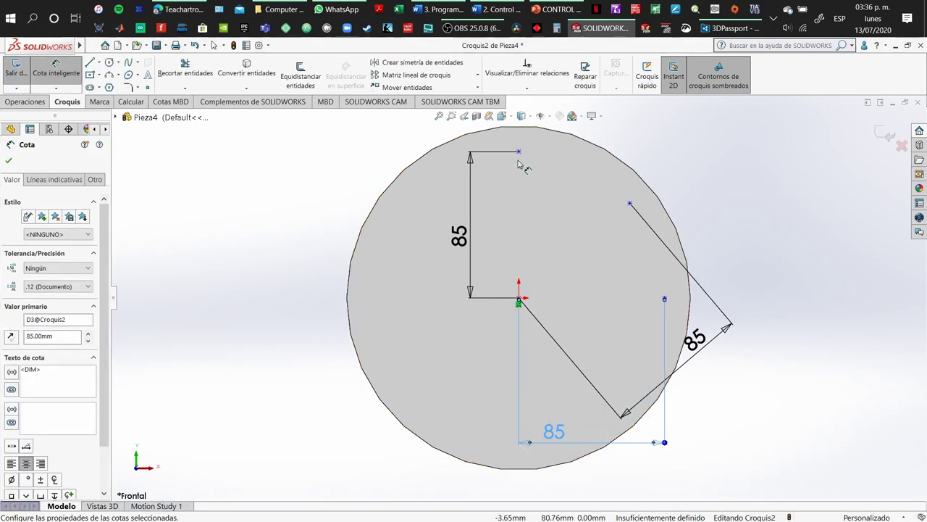
# Add 70 mm spacings between the top, upper-right and right-hand points.
pyautogui.click(519, 152)
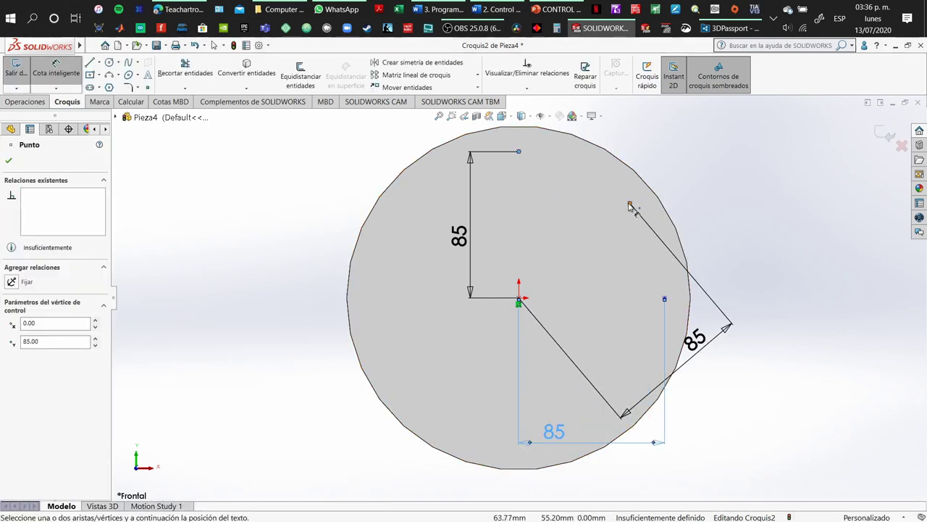
pyautogui.click(629, 204)
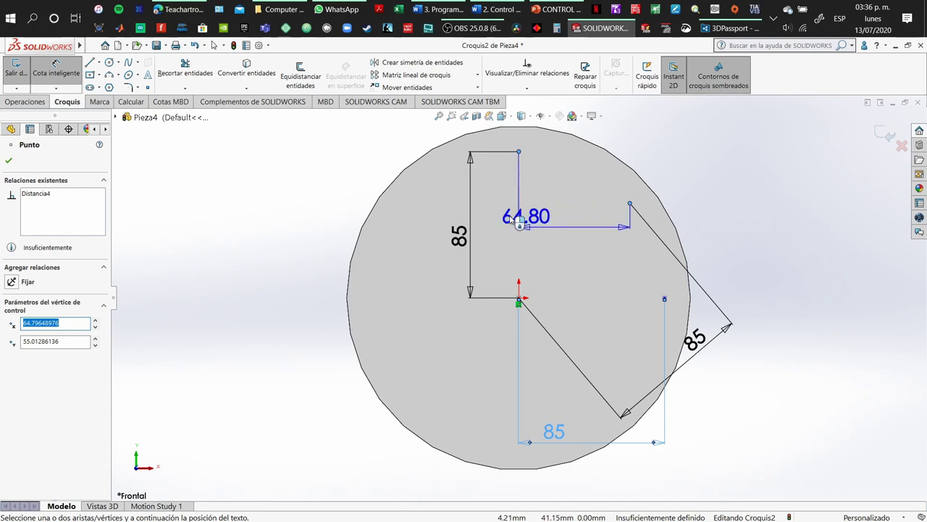
pyautogui.click(518, 222)
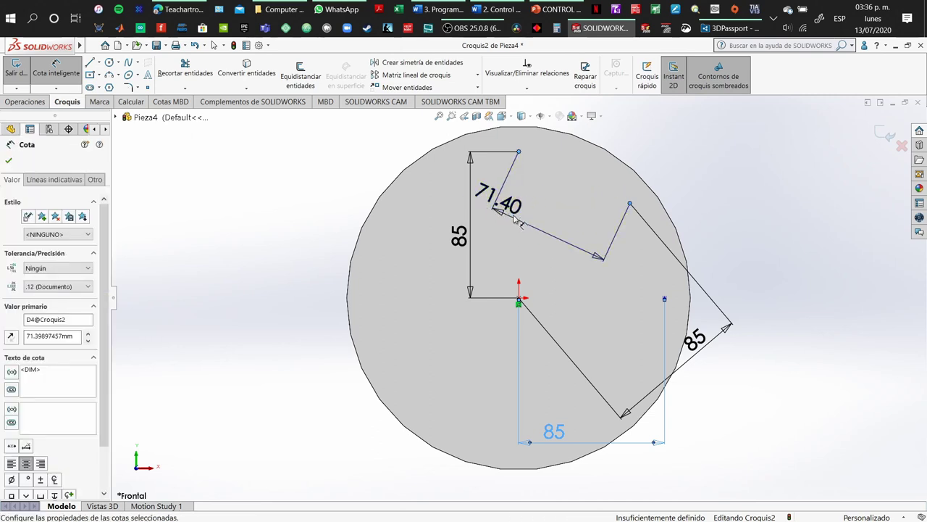
pyautogui.write('7')
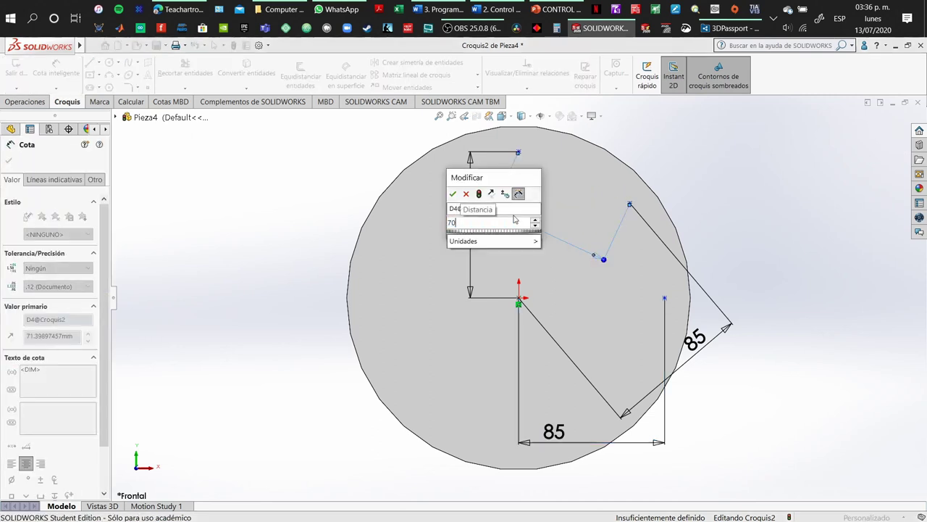
pyautogui.write('0')
pyautogui.press('Return')
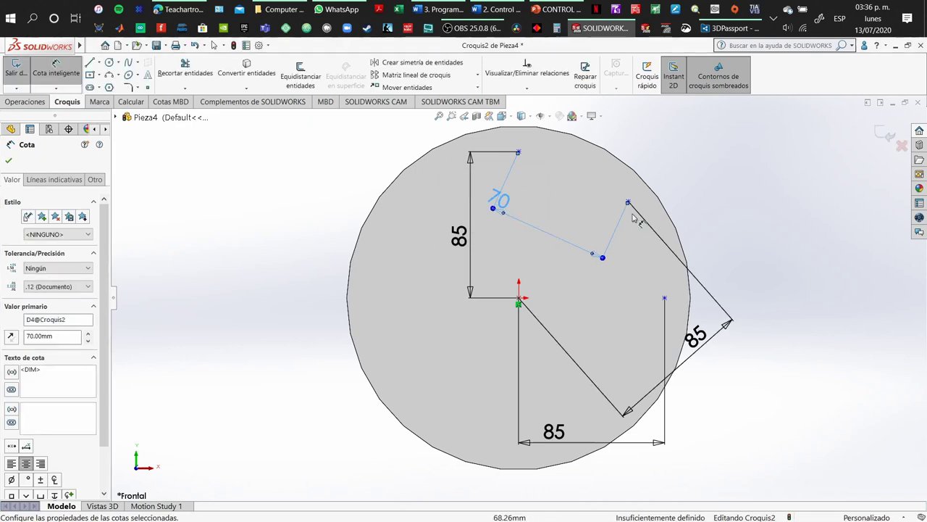
pyautogui.click(628, 203)
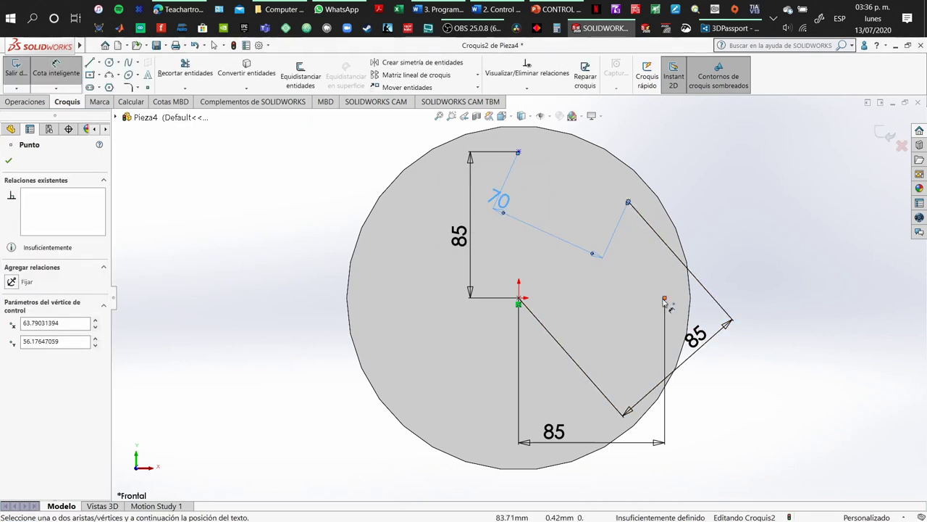
pyautogui.click(664, 298)
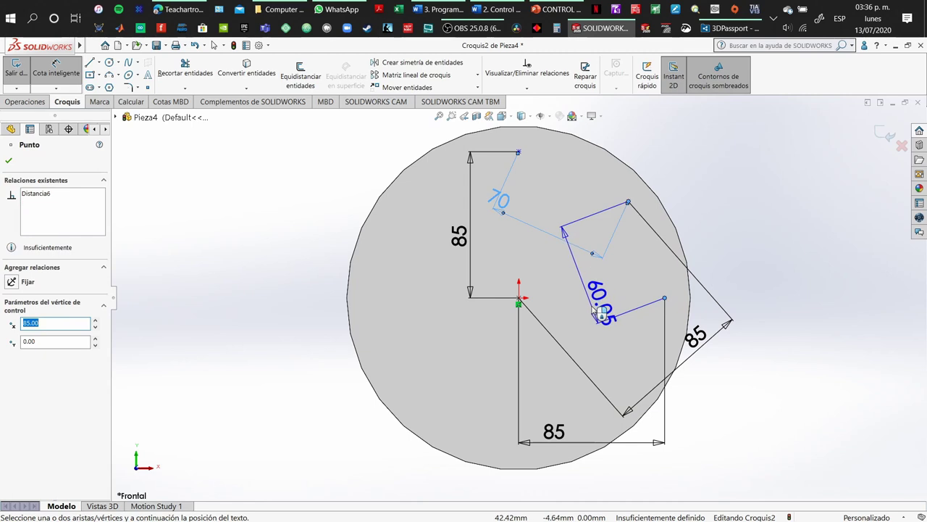
pyautogui.click(594, 343)
pyautogui.write('70')
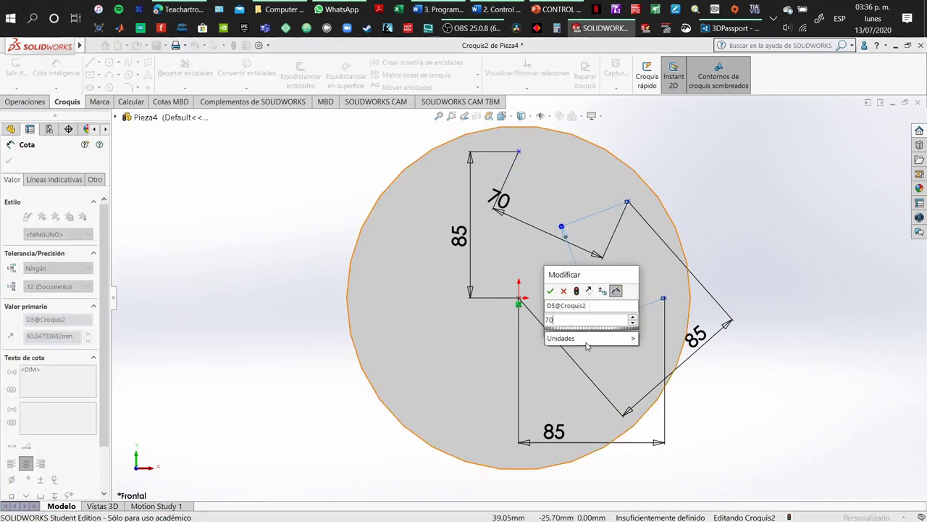
pyautogui.press('Return')
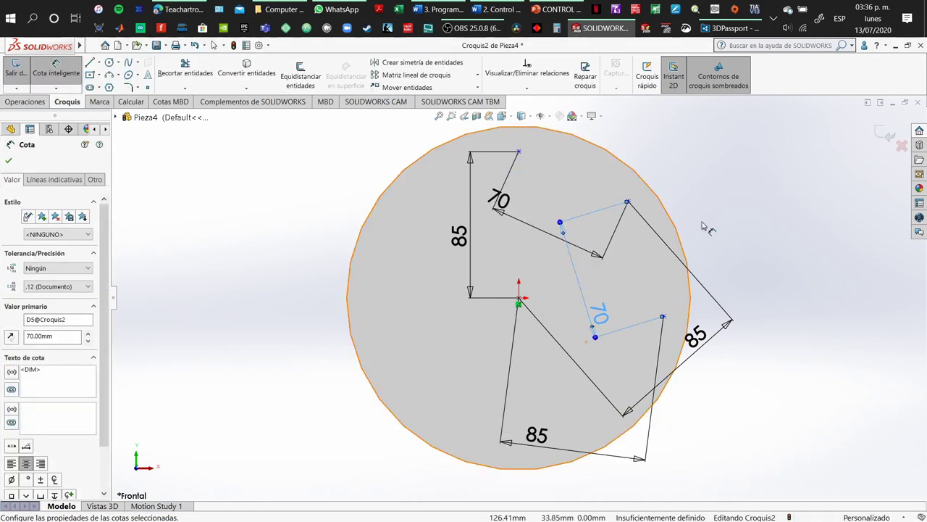
pyautogui.click(714, 197)
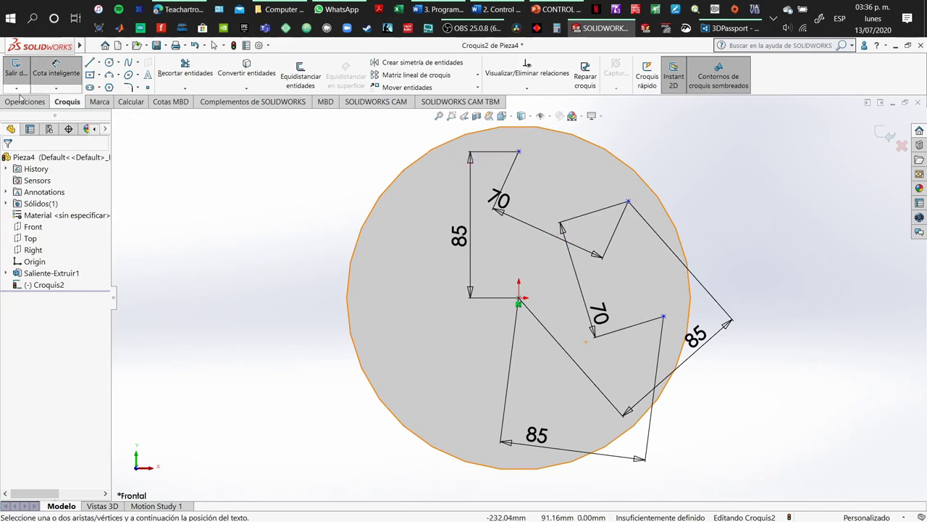
pyautogui.press('Escape')
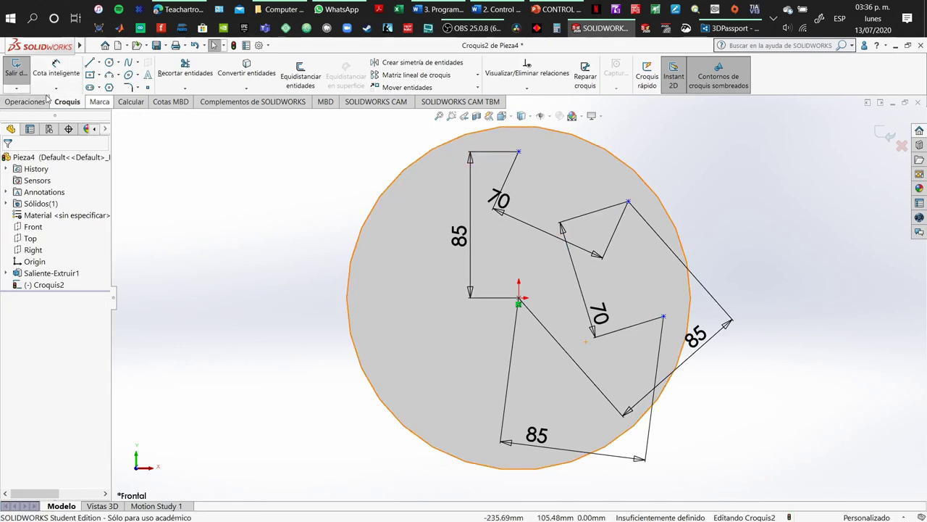
# Delete all the old sketch lines, points and dimensions.
pyautogui.moveTo(334, 125)
pyautogui.mouseDown()
pyautogui.moveTo(864, 428)
pyautogui.moveTo(772, 354)
pyautogui.moveTo(749, 251)
pyautogui.moveTo(737, 258)
pyautogui.mouseUp()
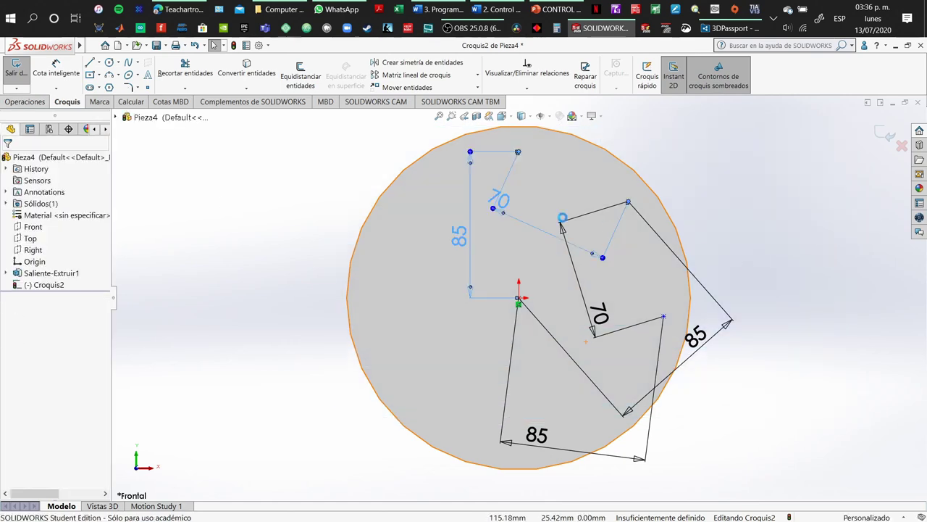
pyautogui.press('Delete')
pyautogui.click(663, 317)
pyautogui.press('Delete')
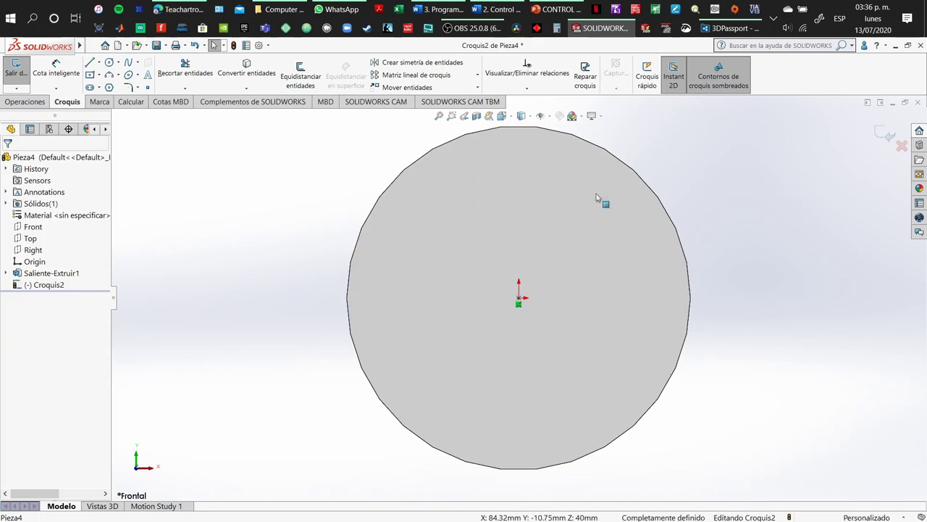
# Place a point above the origin and dimension it 85 mm vertically from the centre.
pyautogui.click(148, 88)
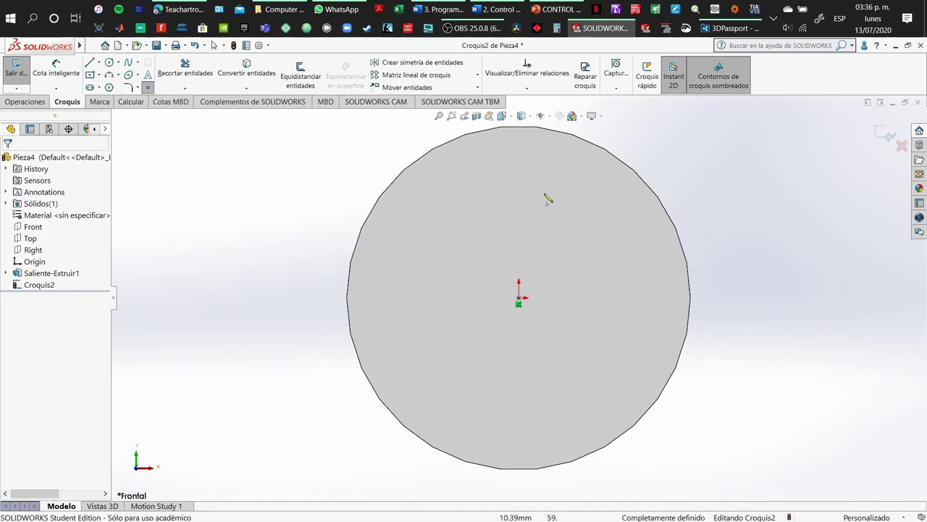
pyautogui.click(518, 149)
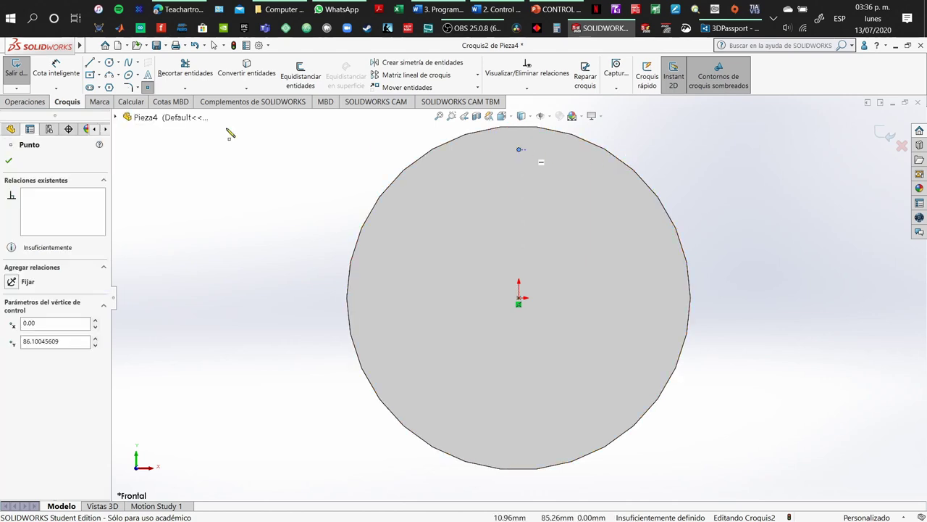
pyautogui.click(60, 75)
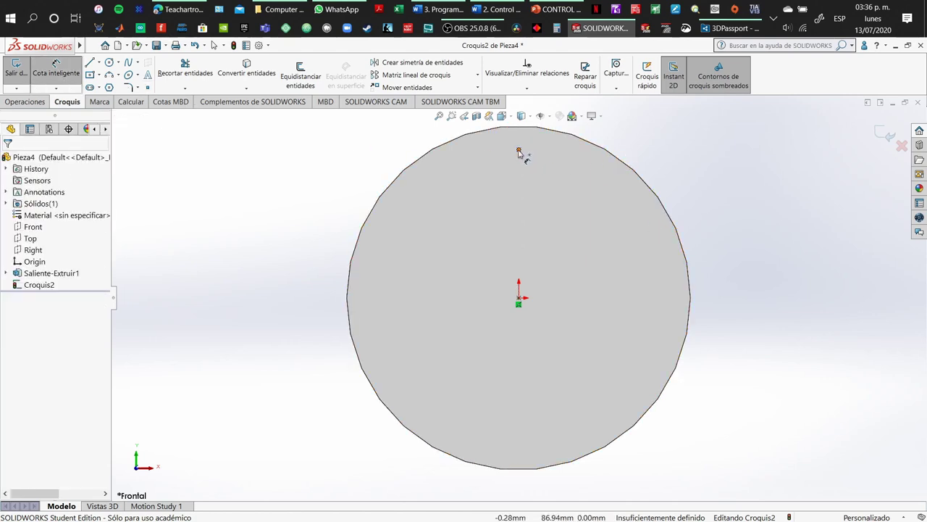
pyautogui.click(519, 150)
pyautogui.click(520, 299)
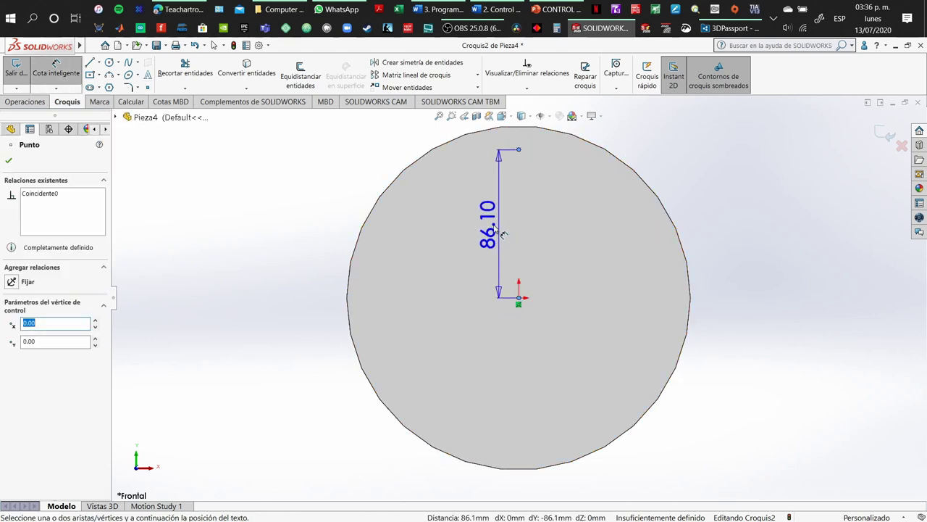
pyautogui.click(478, 232)
pyautogui.write('58')
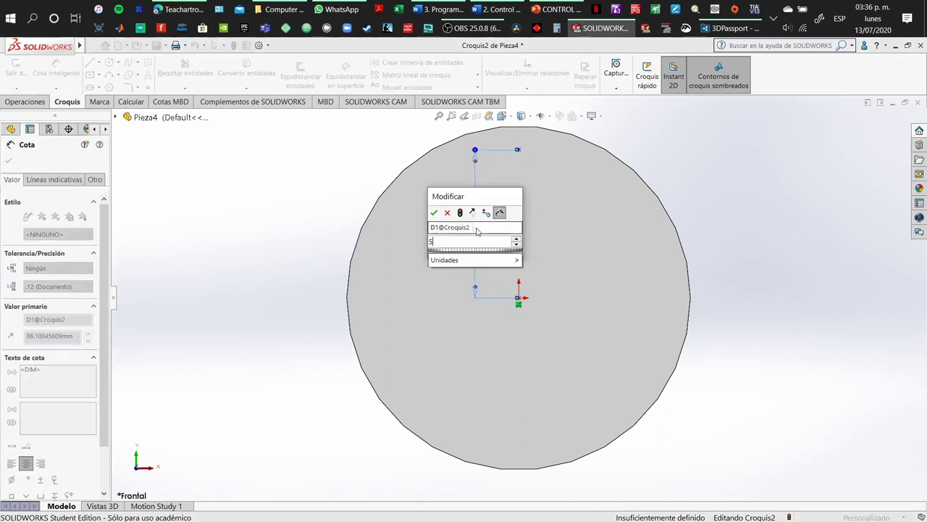
pyautogui.press('Return')
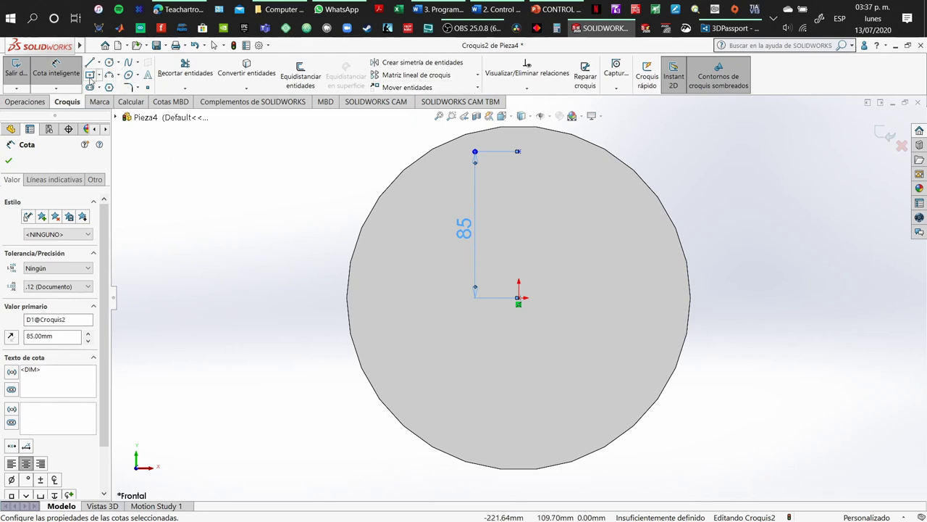
pyautogui.click(61, 76)
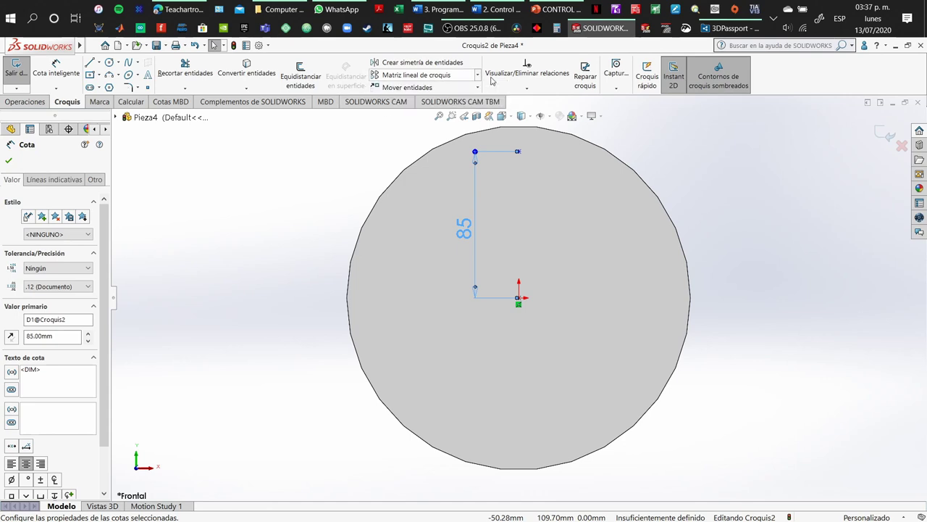
# Start a circular sketch pattern of the top point and set it to 20 instances.
pyautogui.click(478, 77)
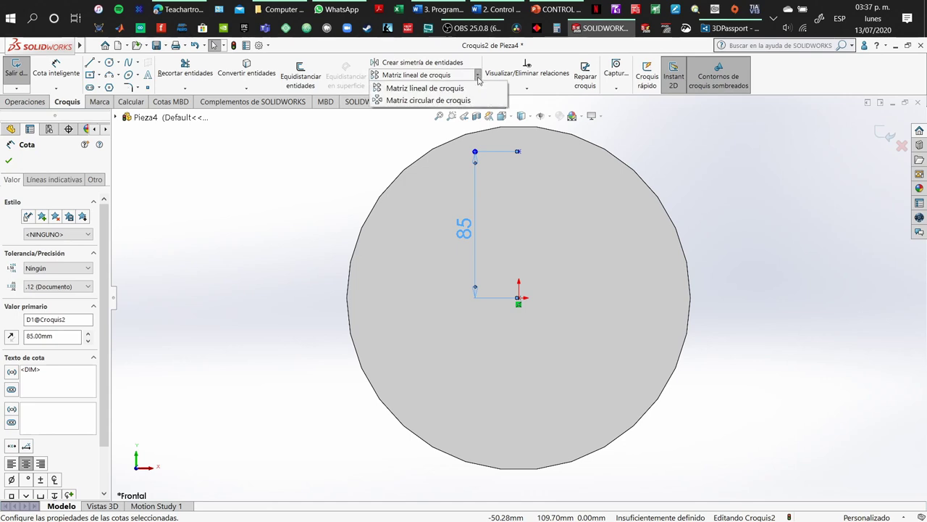
pyautogui.click(448, 101)
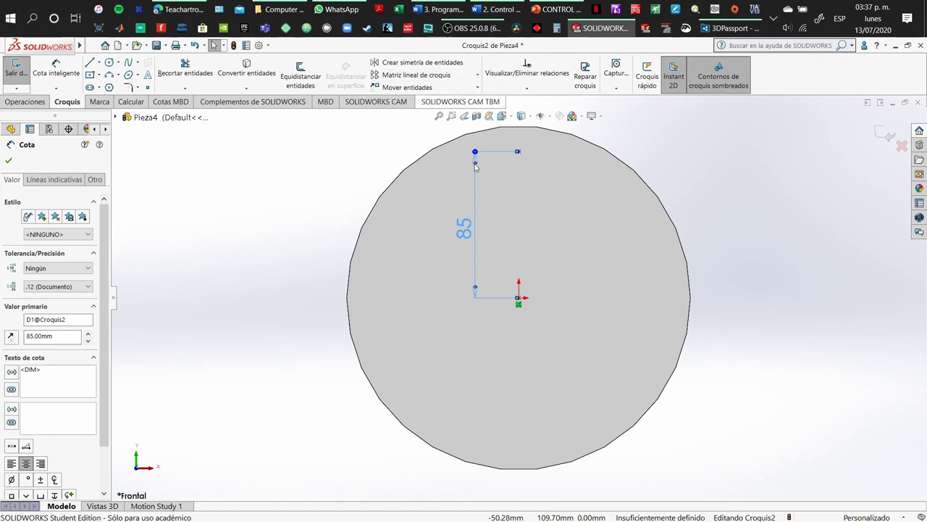
pyautogui.click(519, 152)
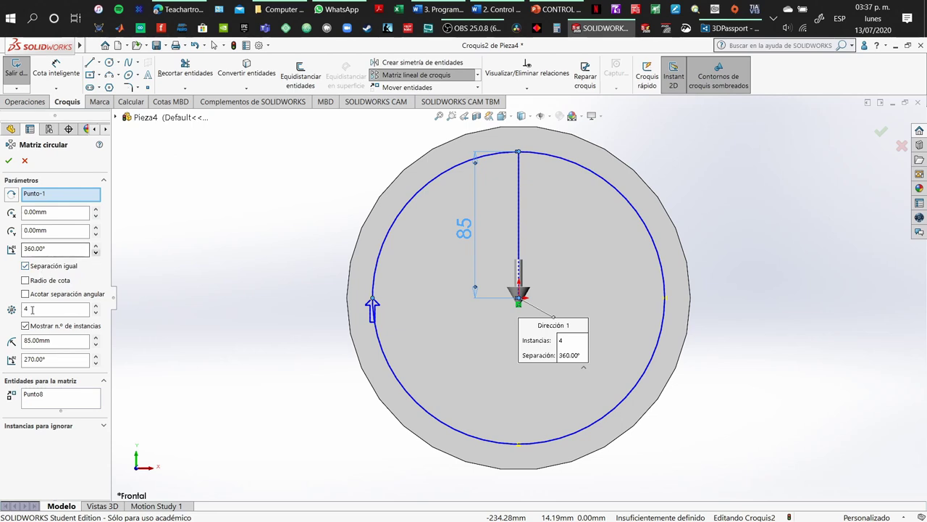
pyautogui.click(95, 306)
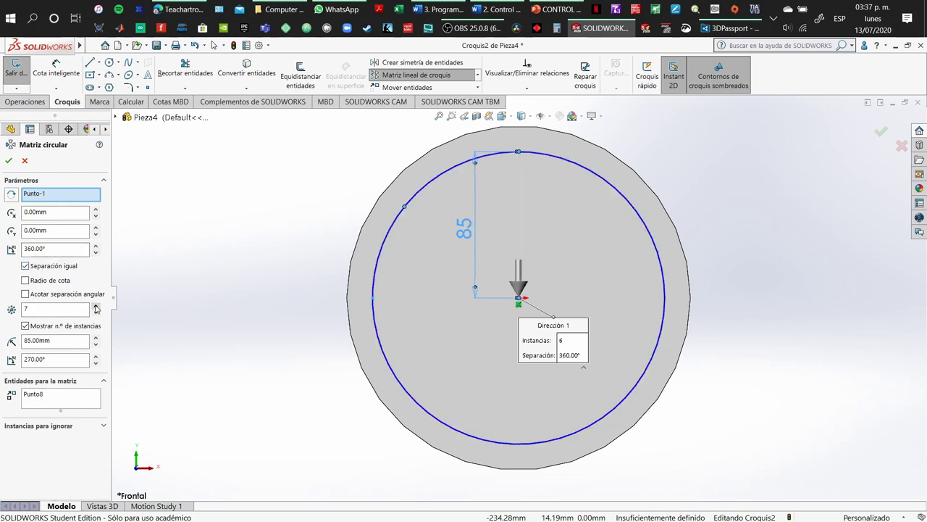
pyautogui.click(96, 305)
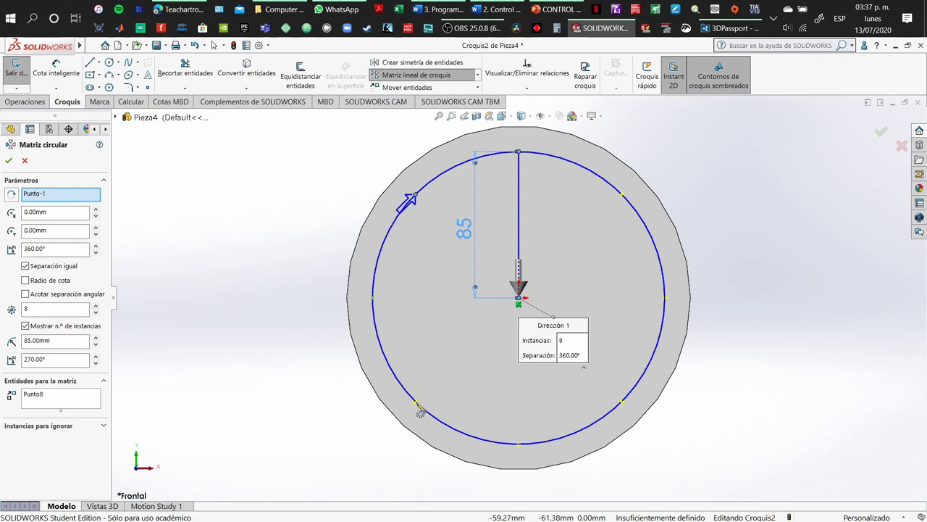
pyautogui.click(96, 306)
pyautogui.click(96, 306)
pyautogui.click(97, 306)
pyautogui.click(96, 306)
pyautogui.click(96, 305)
pyautogui.click(97, 306)
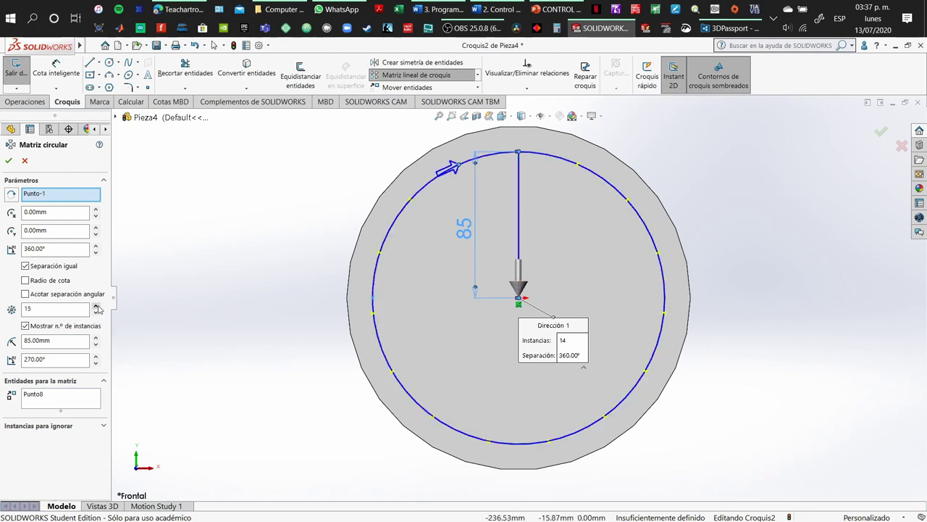
pyautogui.click(96, 305)
pyautogui.click(96, 306)
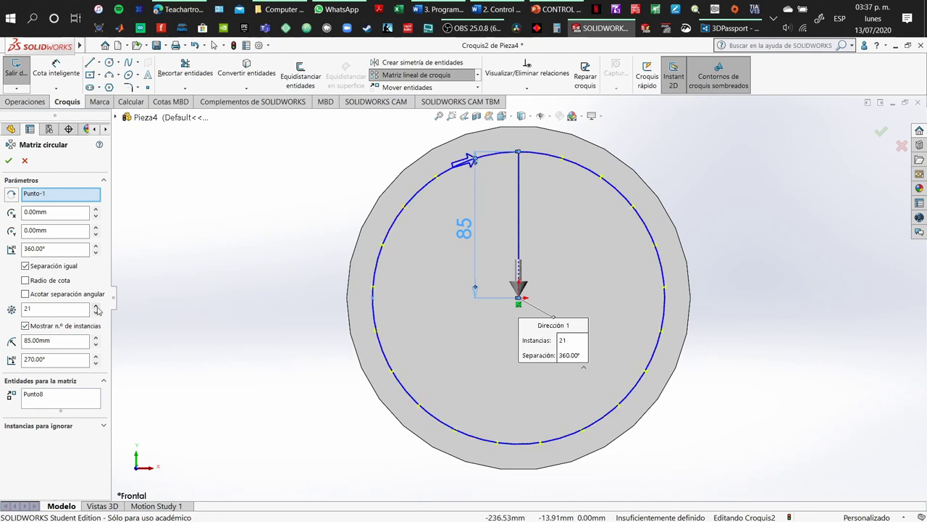
pyautogui.click(96, 312)
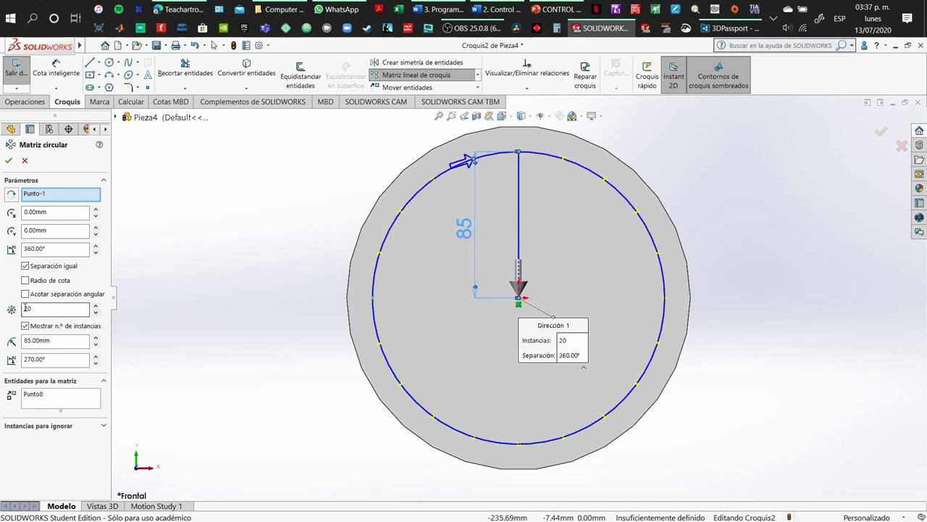
# Set the pattern's total angle to 360° and confirm the 20-point circular pattern.
pyautogui.click(95, 253)
pyautogui.click(95, 253)
pyautogui.click(95, 253)
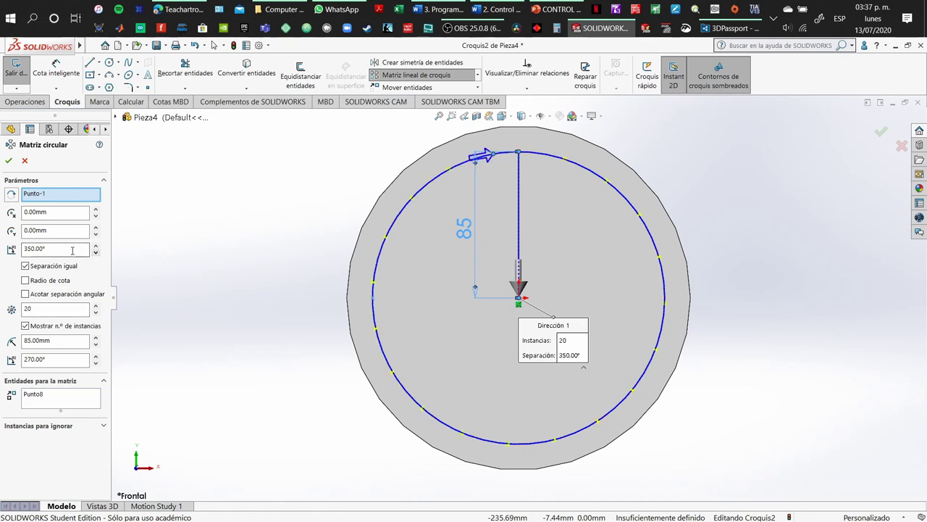
pyautogui.click(95, 253)
pyautogui.click(94, 253)
pyautogui.click(95, 253)
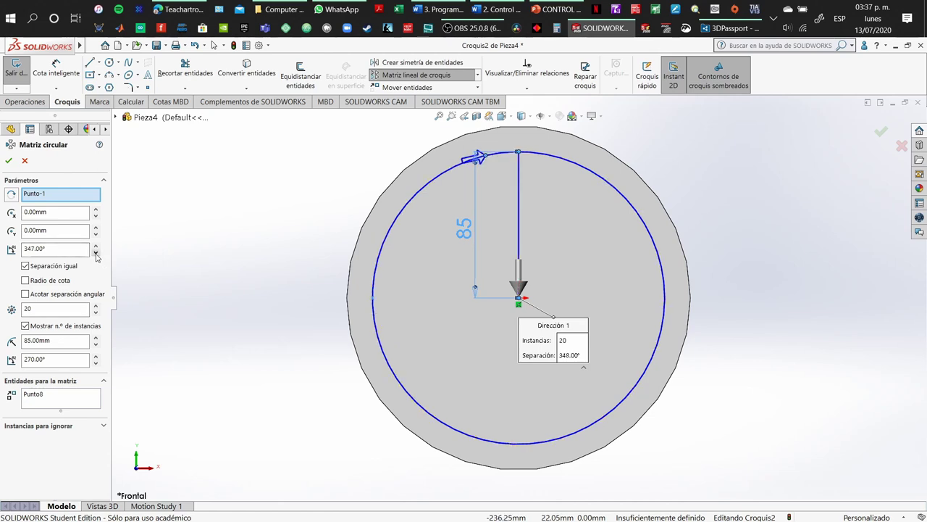
pyautogui.click(95, 253)
pyautogui.click(95, 253)
pyautogui.click(95, 253)
pyautogui.click(95, 253)
pyautogui.click(95, 253)
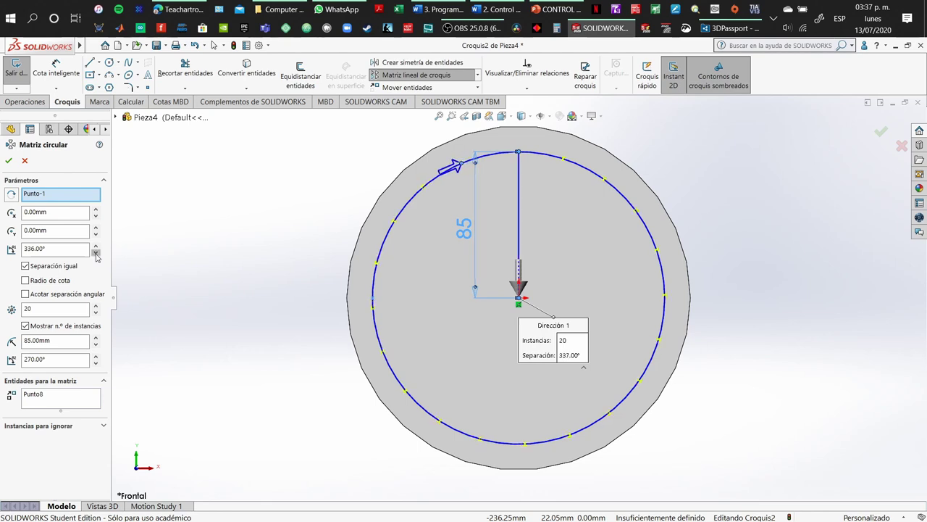
pyautogui.click(95, 252)
pyautogui.click(95, 253)
pyautogui.click(95, 253)
pyautogui.click(95, 253)
pyautogui.click(95, 253)
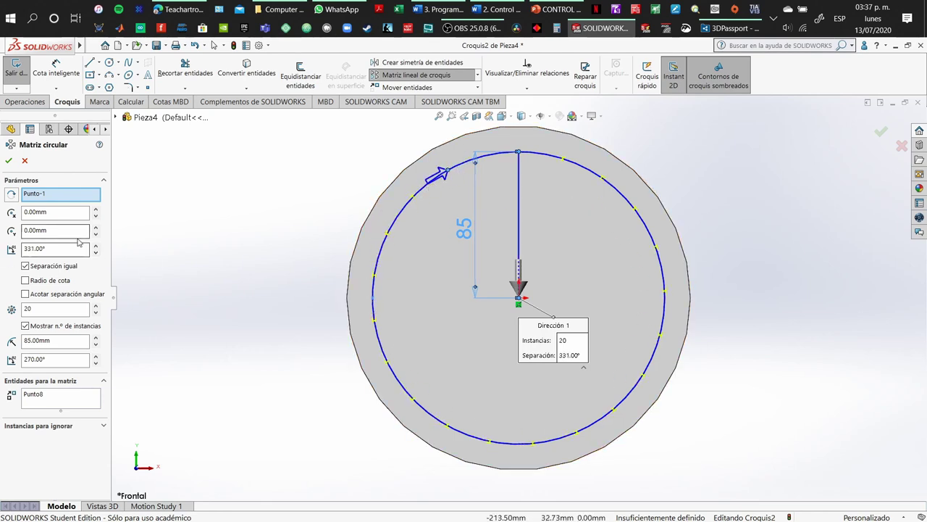
pyautogui.moveTo(55, 248); pyautogui.dragTo(1, 246)
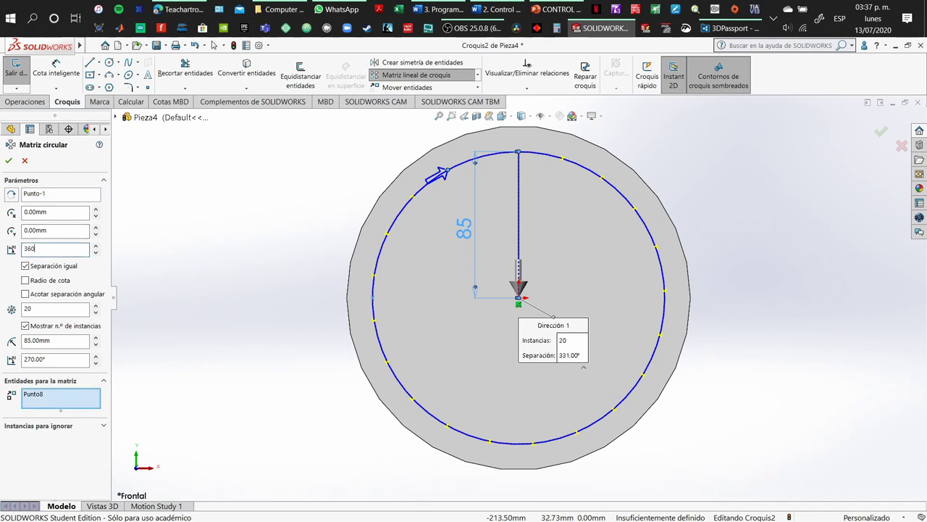
pyautogui.press('Return')
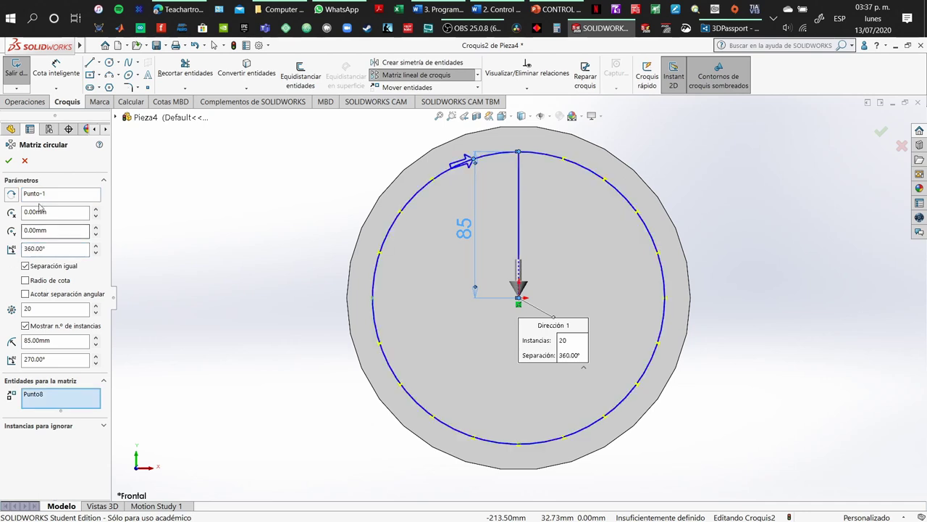
pyautogui.click(9, 161)
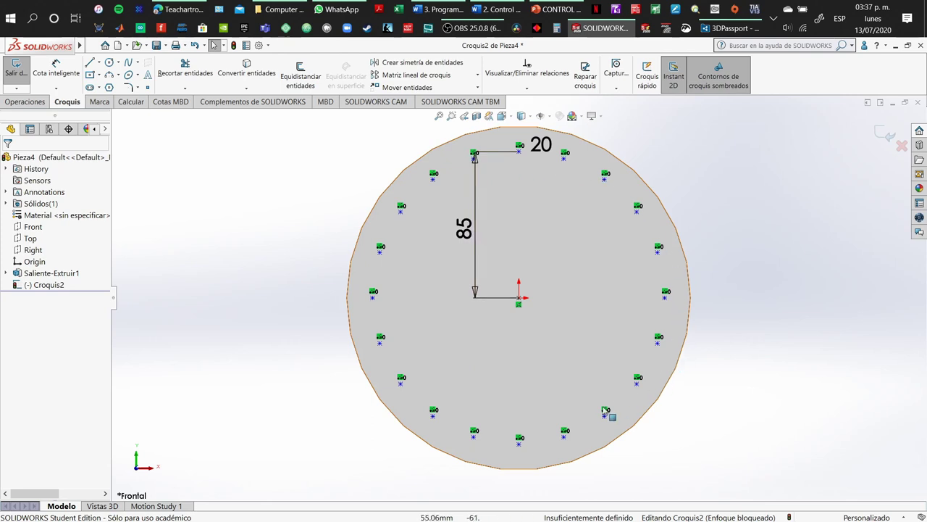
# Exit the sketch and launch the Hole Wizard, dismissing the missing-file warning.
pyautogui.click(17, 73)
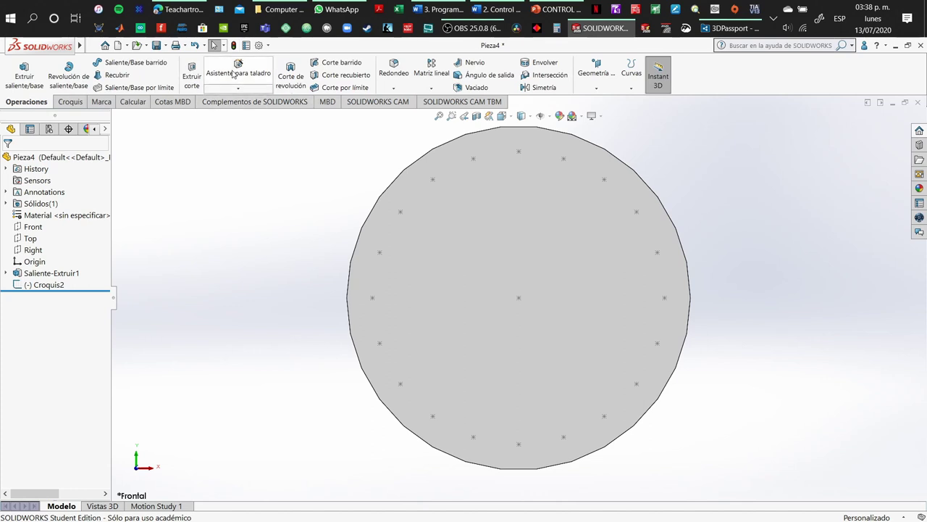
pyautogui.click(232, 68)
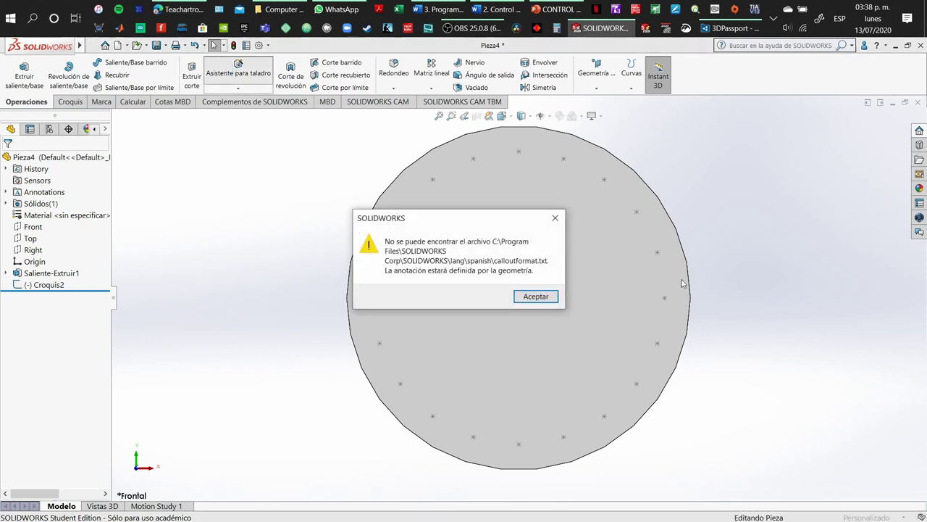
pyautogui.click(536, 297)
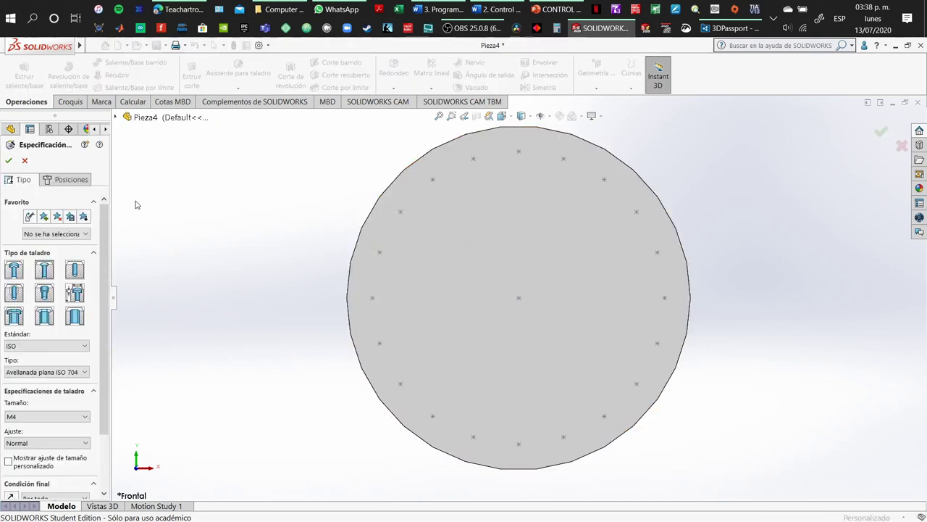
# Set the hole to the ISO standard, flat countersunk type ISO 7046-1.
pyautogui.click(12, 271)
pyautogui.click(44, 272)
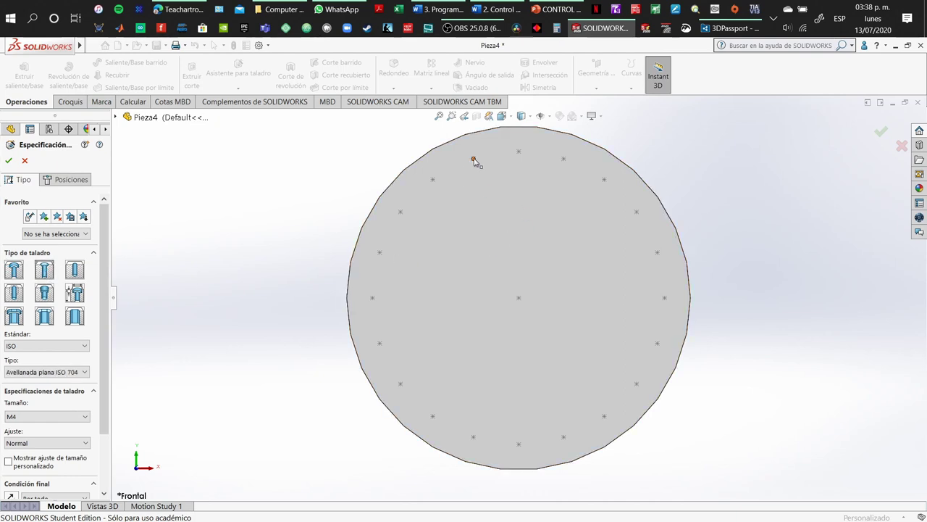
pyautogui.scroll(-3, 39, 336)
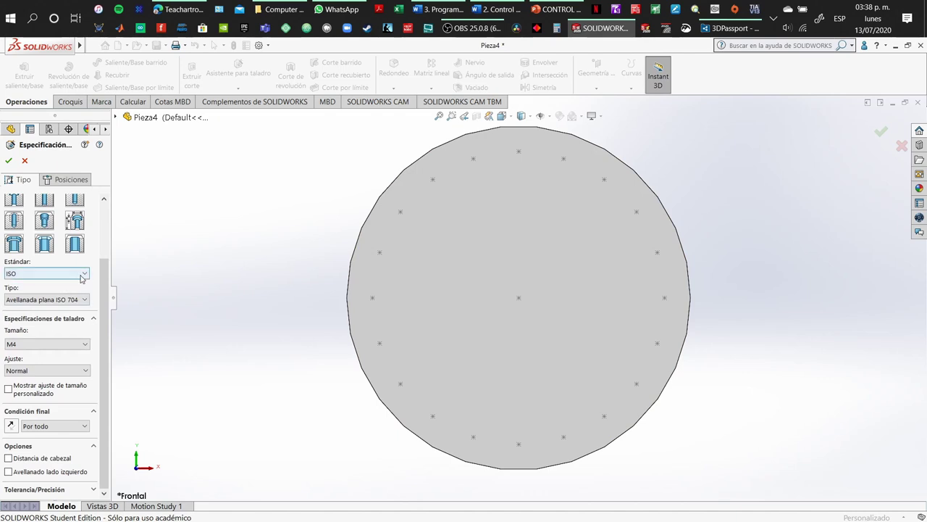
pyautogui.click(81, 274)
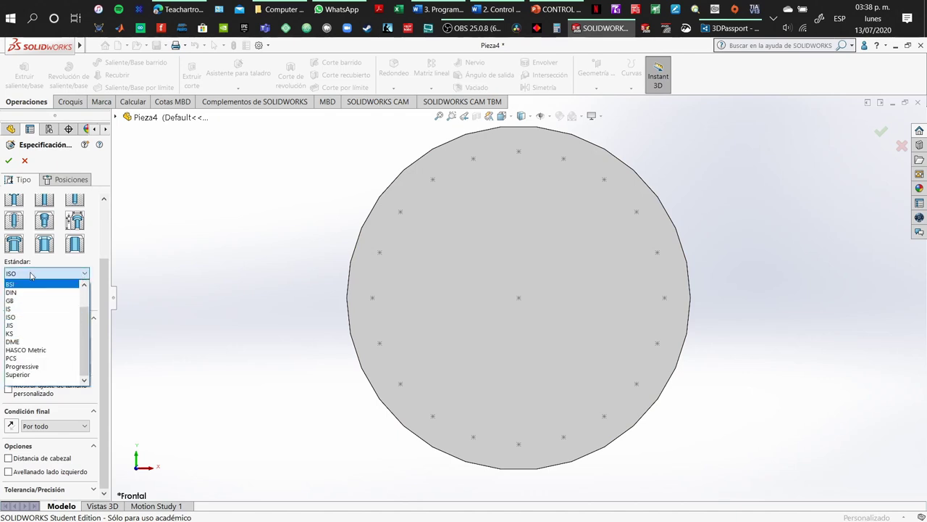
pyautogui.click(19, 319)
pyautogui.click(53, 301)
pyautogui.click(54, 307)
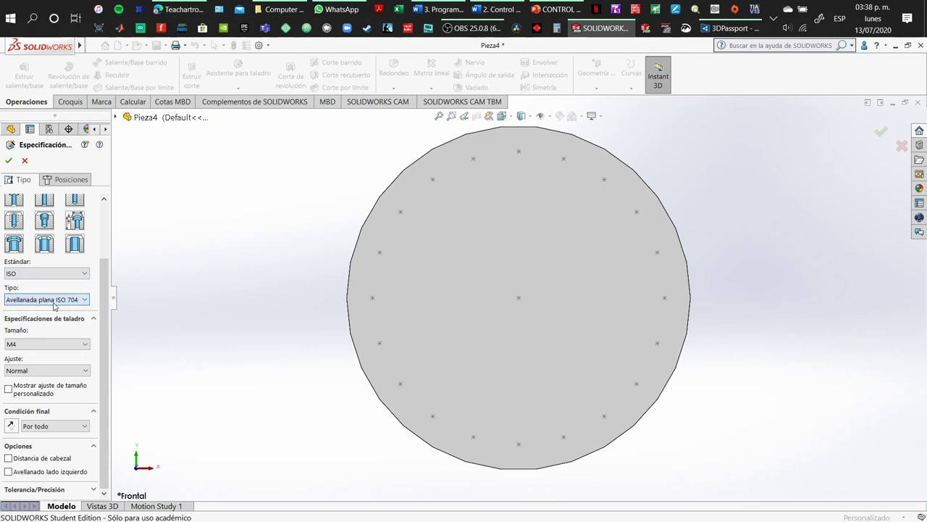
pyautogui.click(43, 301)
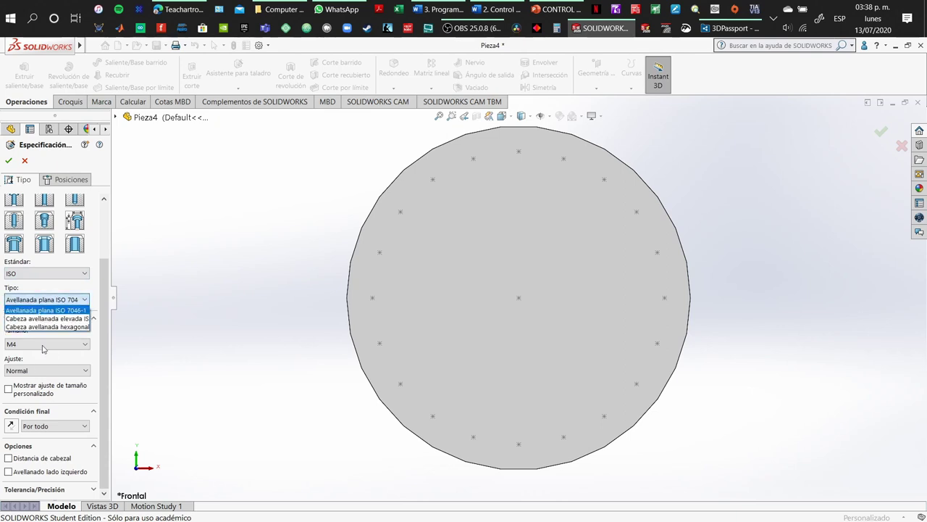
pyautogui.click(83, 345)
# Choose size M8, Normal fit and Por todo end condition, then try to finish the hole.
pyautogui.click(83, 344)
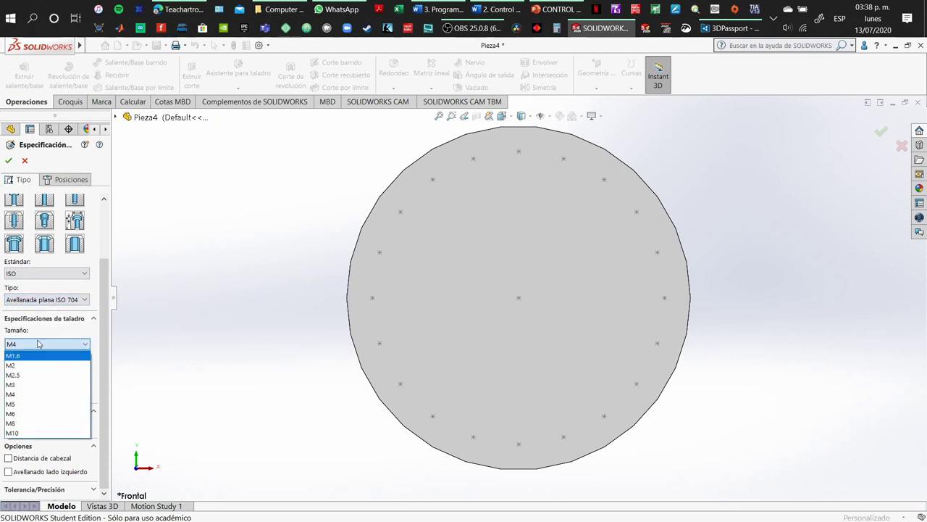
pyautogui.click(37, 424)
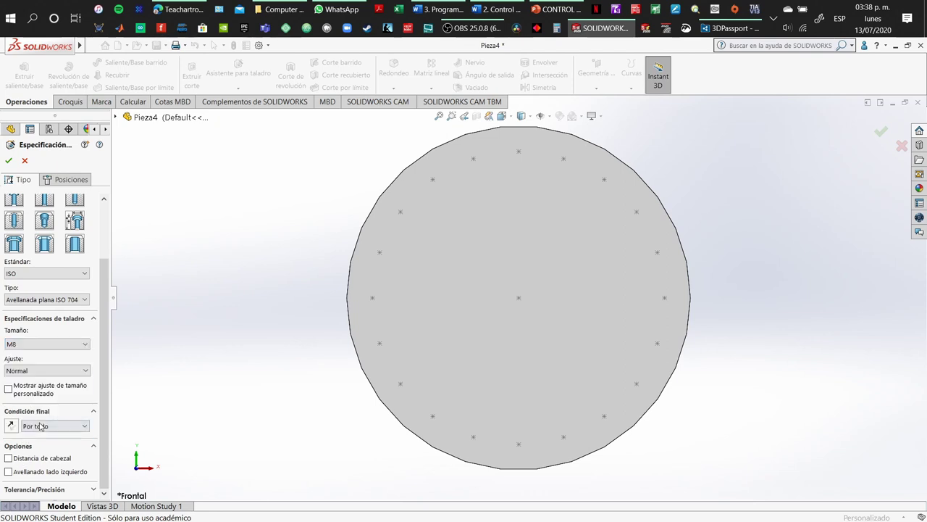
pyautogui.click(69, 371)
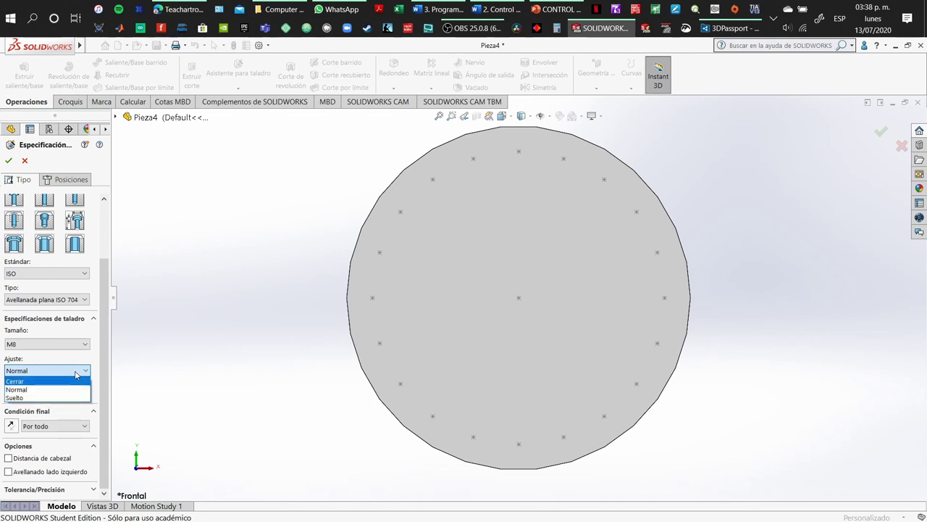
pyautogui.click(83, 369)
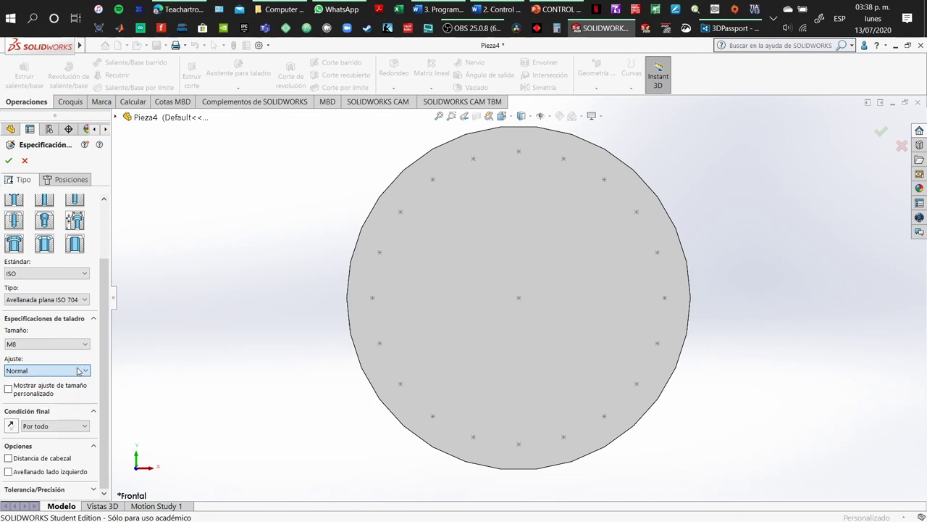
pyautogui.click(61, 427)
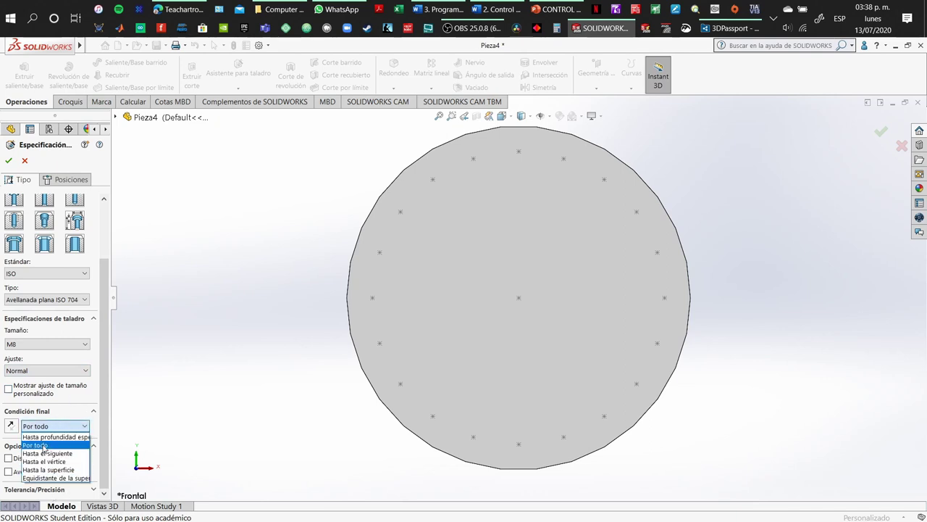
pyautogui.click(44, 447)
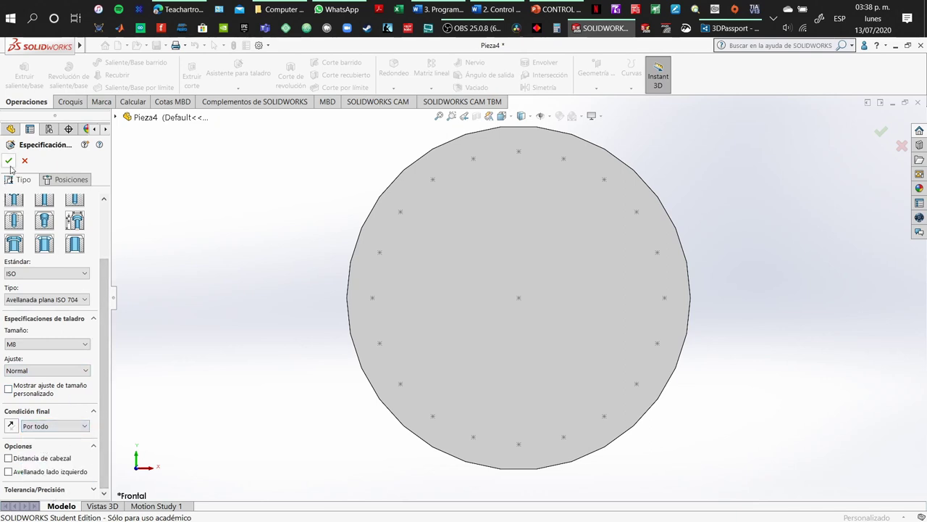
pyautogui.click(53, 182)
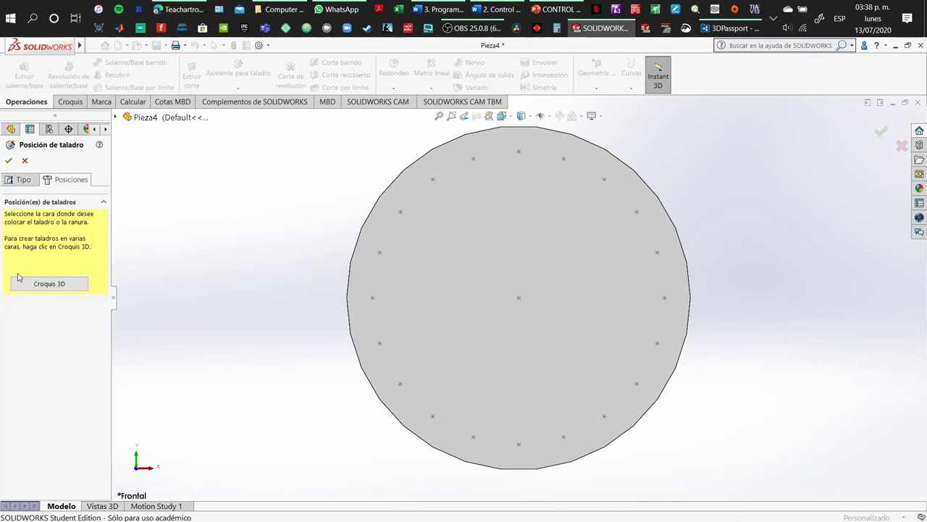
pyautogui.click(19, 179)
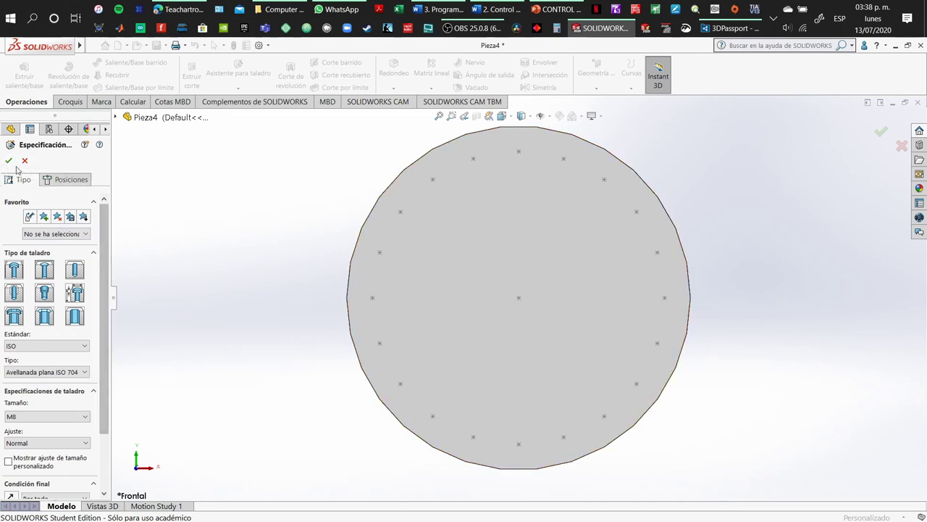
pyautogui.click(10, 161)
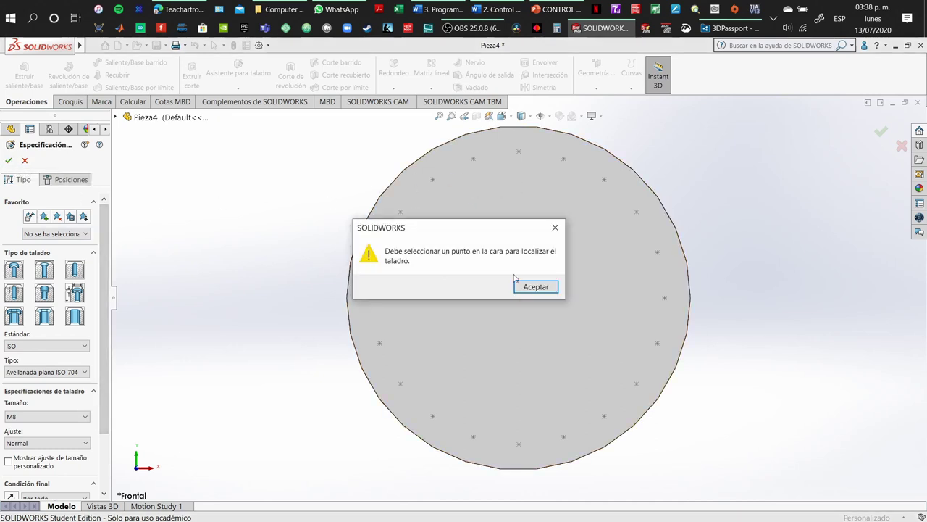
# Place M8 countersunk holes at the eleven pattern points from top clockwise to bottom and accept.
pyautogui.click(539, 289)
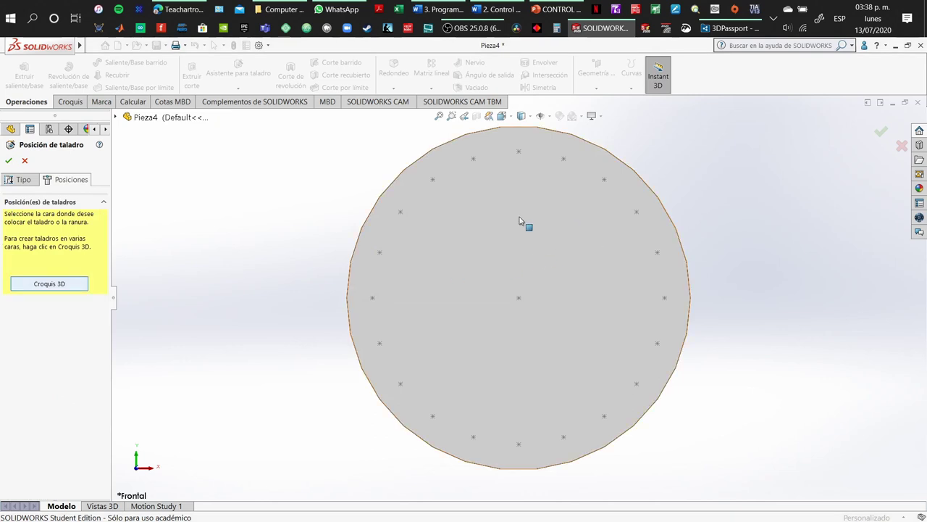
pyautogui.click(538, 217)
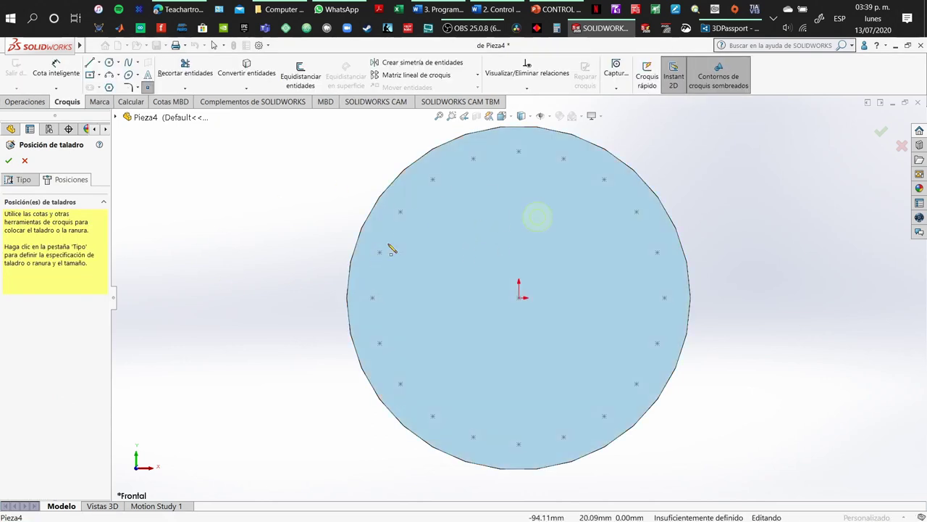
pyautogui.moveTo(517, 171); pyautogui.dragTo(521, 153)
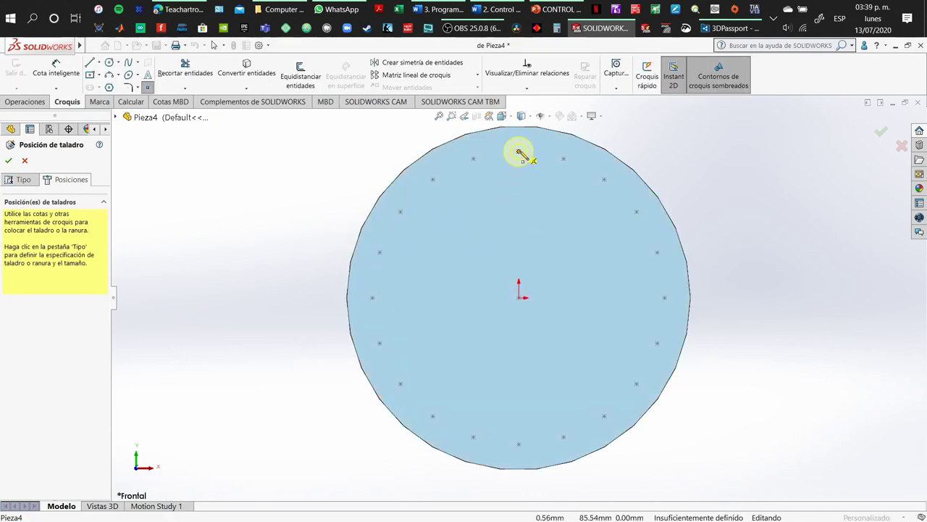
pyautogui.click(518, 152)
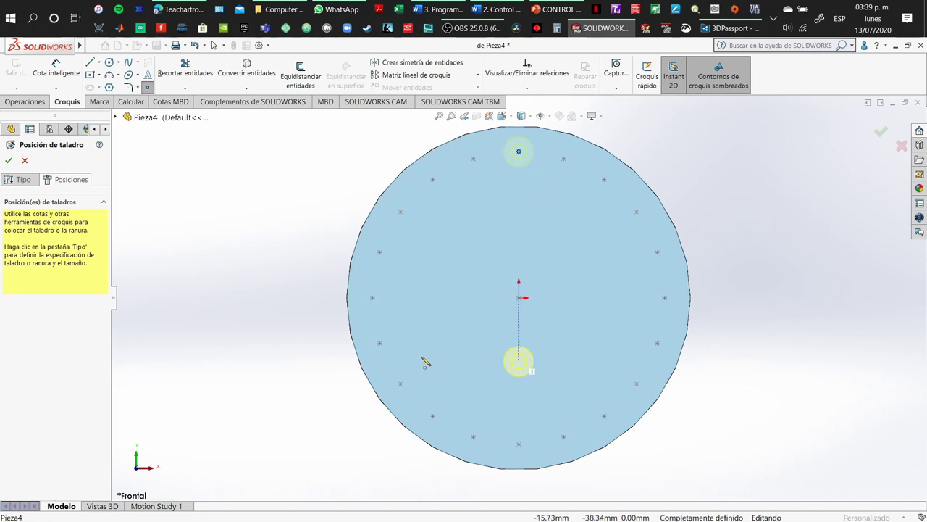
pyautogui.click(563, 158)
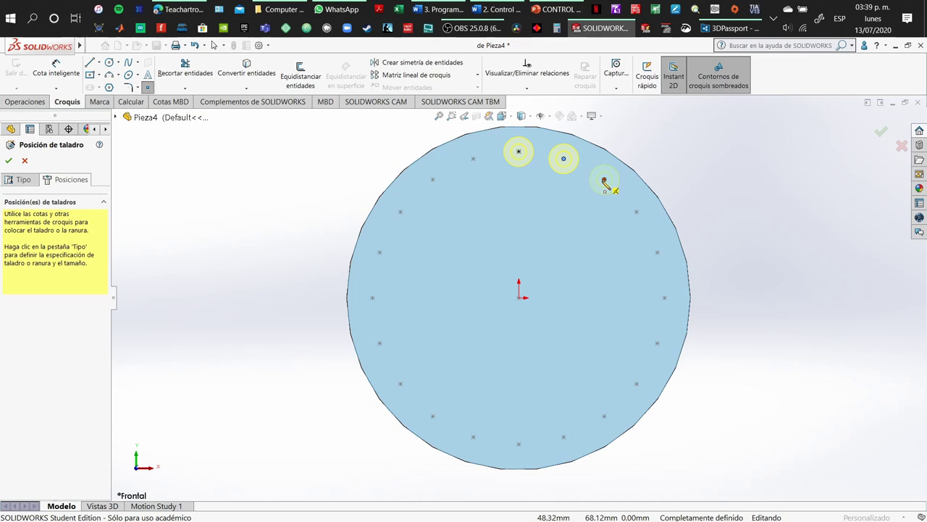
pyautogui.click(604, 180)
pyautogui.click(636, 211)
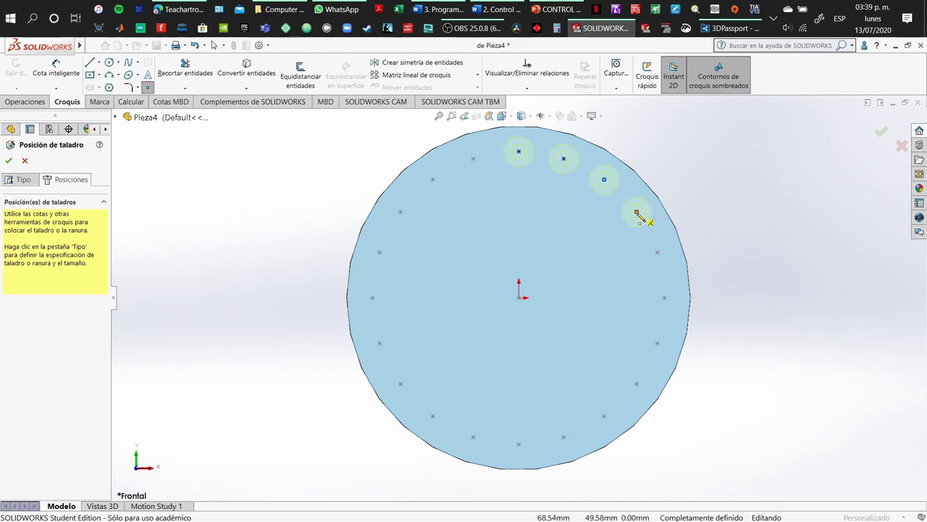
pyautogui.click(657, 252)
pyautogui.click(665, 298)
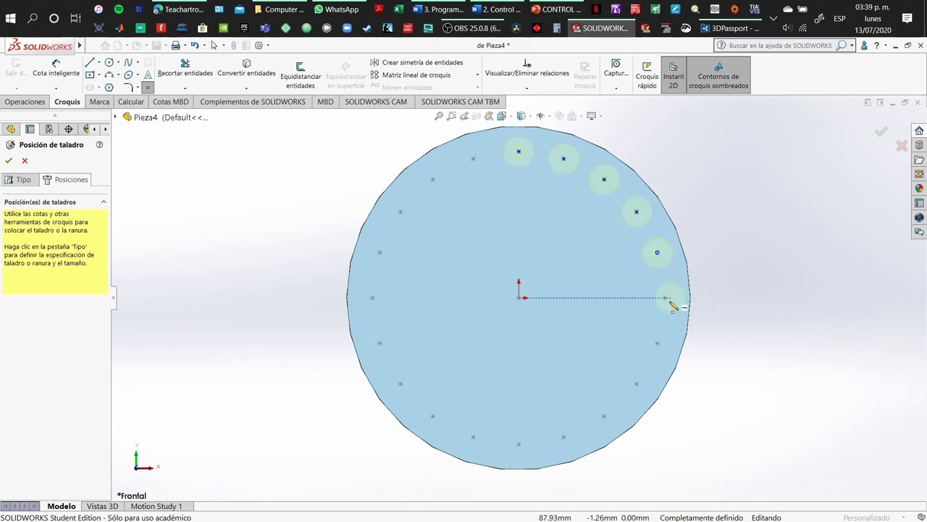
pyautogui.click(657, 342)
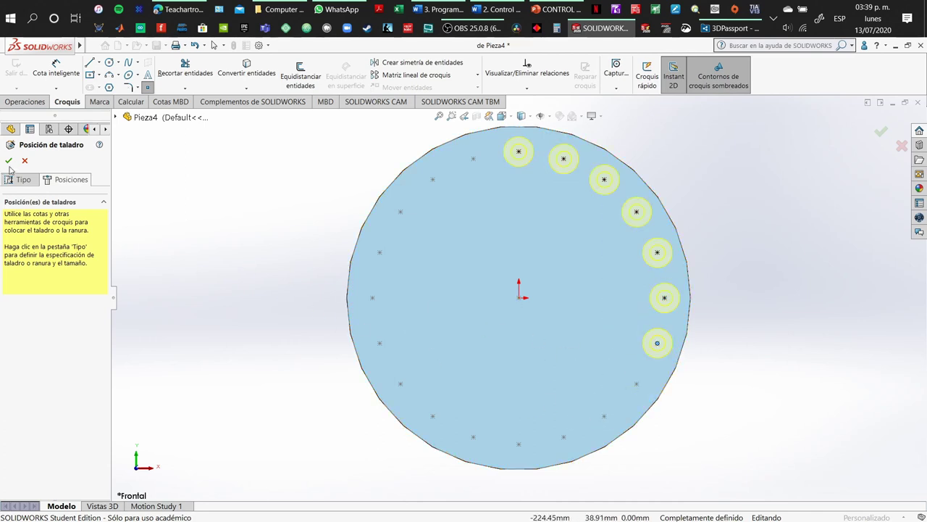
pyautogui.click(636, 383)
pyautogui.click(604, 418)
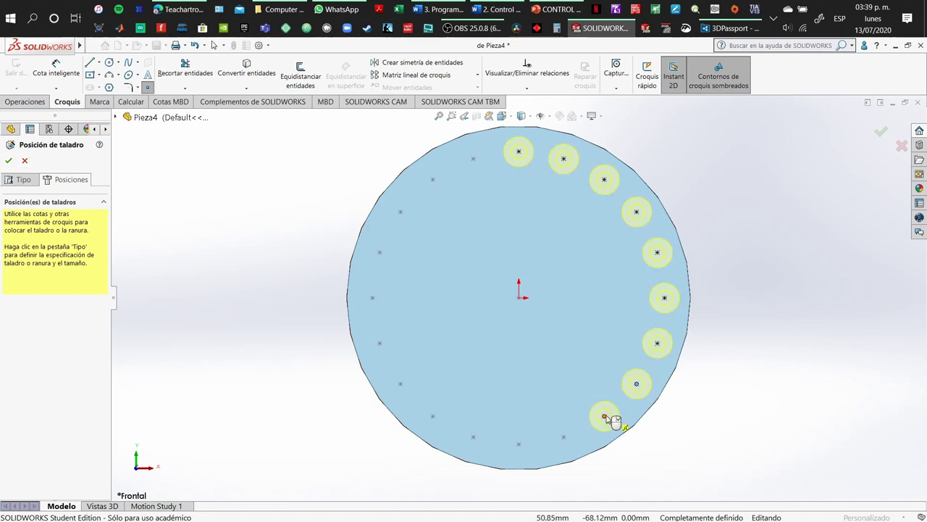
pyautogui.click(564, 437)
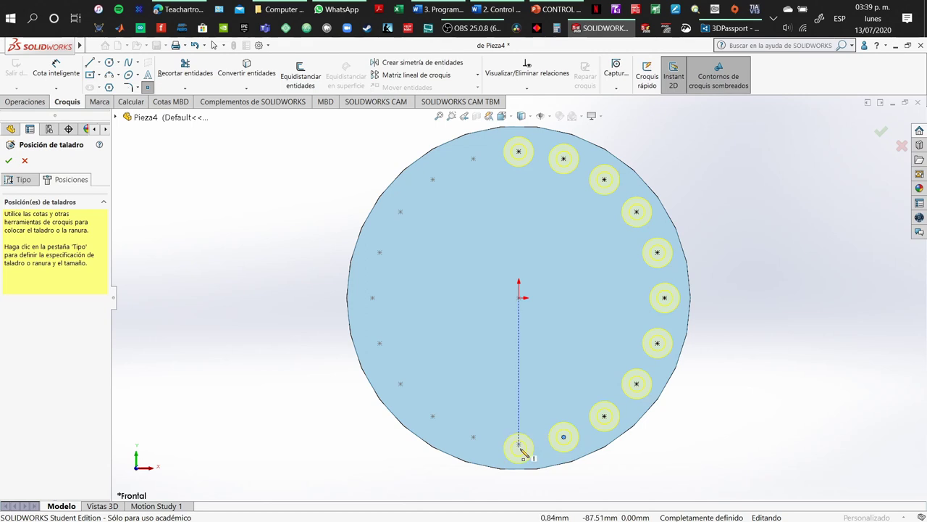
pyautogui.click(519, 445)
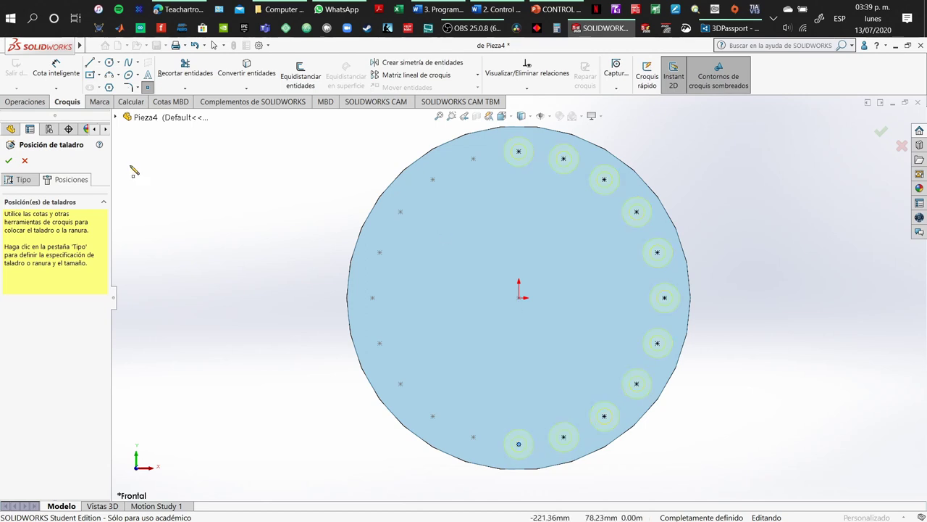
pyautogui.click(8, 162)
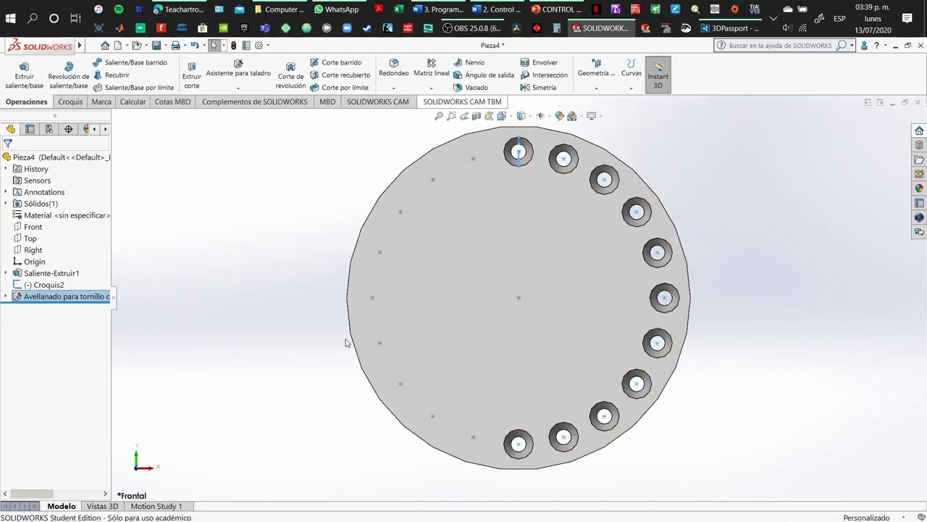
# Orbit the disc into 3-D, show hidden lines as dashed, and zoom to fit.
pyautogui.click(736, 345)
pyautogui.moveTo(693, 371); pyautogui.dragTo(444, 213, button='middle')
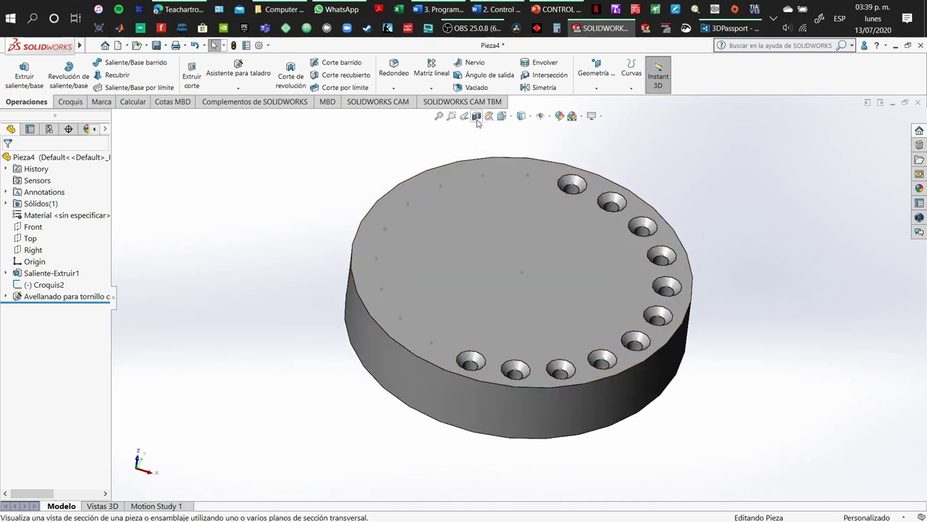
pyautogui.click(530, 118)
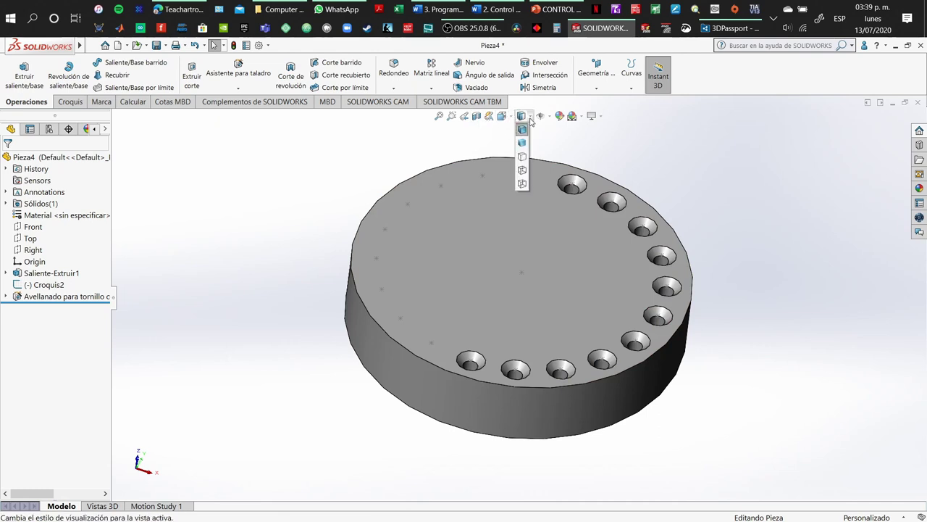
pyautogui.click(523, 170)
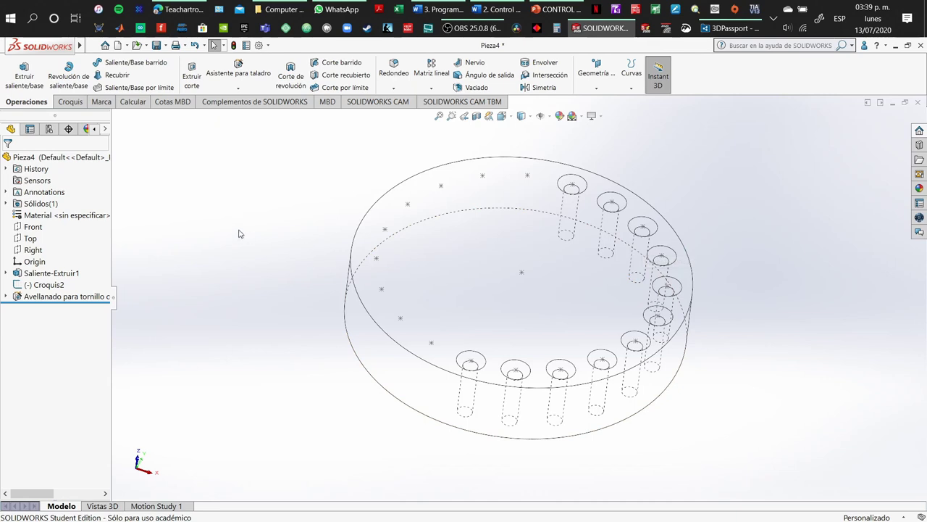
pyautogui.click(438, 116)
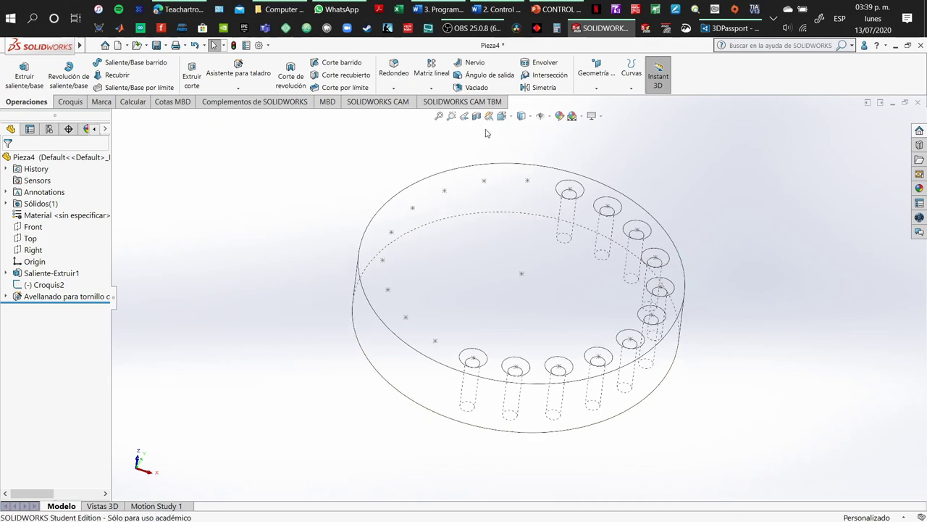
pyautogui.click(523, 115)
# Restore shaded-with-edges display and redefine the countersunk hole as one M8 hole at a left pattern point.
pyautogui.click(522, 134)
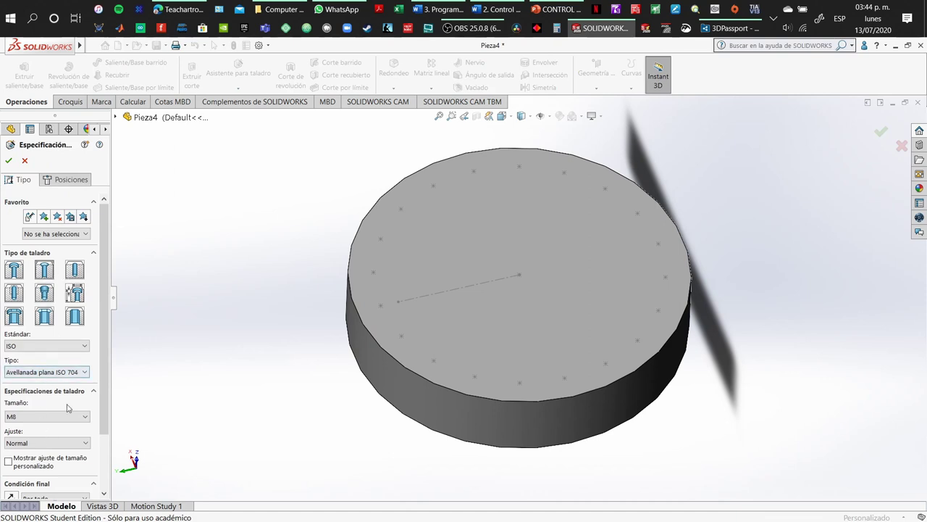
pyautogui.click(66, 179)
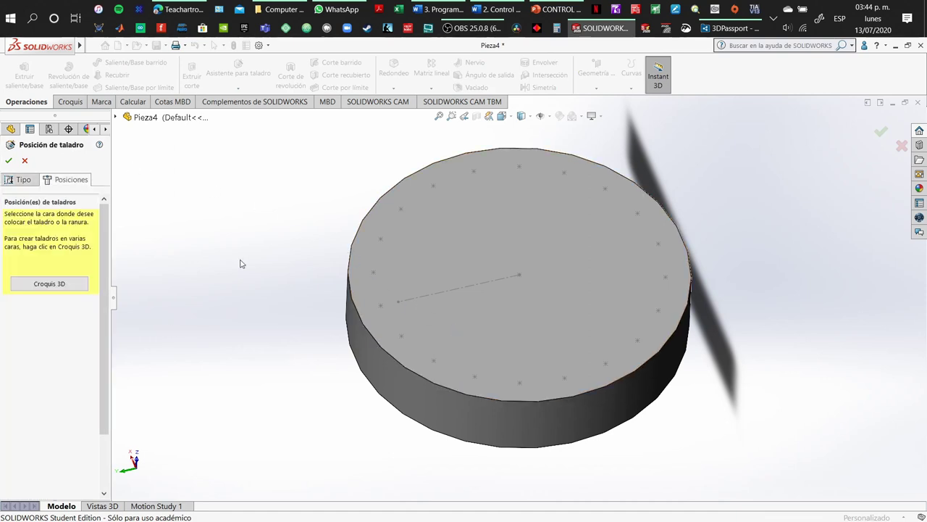
pyautogui.click(491, 318)
pyautogui.click(380, 306)
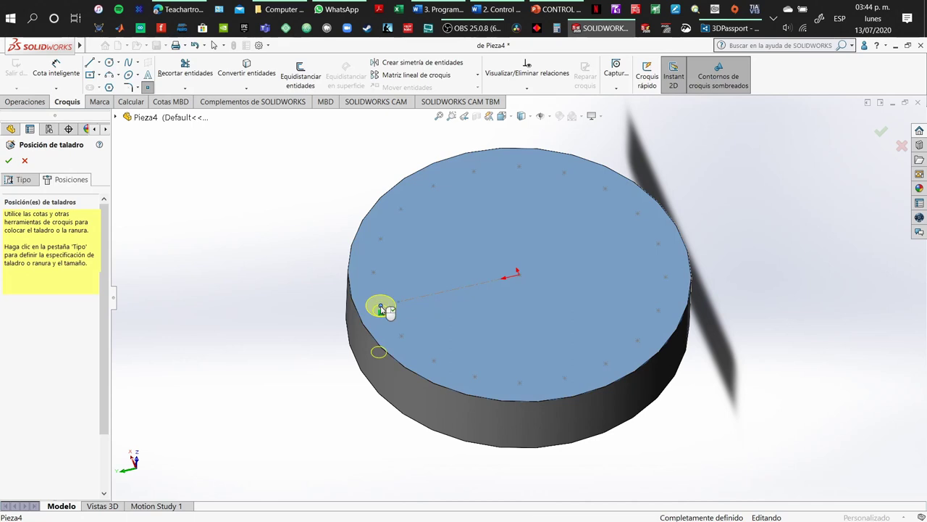
pyautogui.click(9, 161)
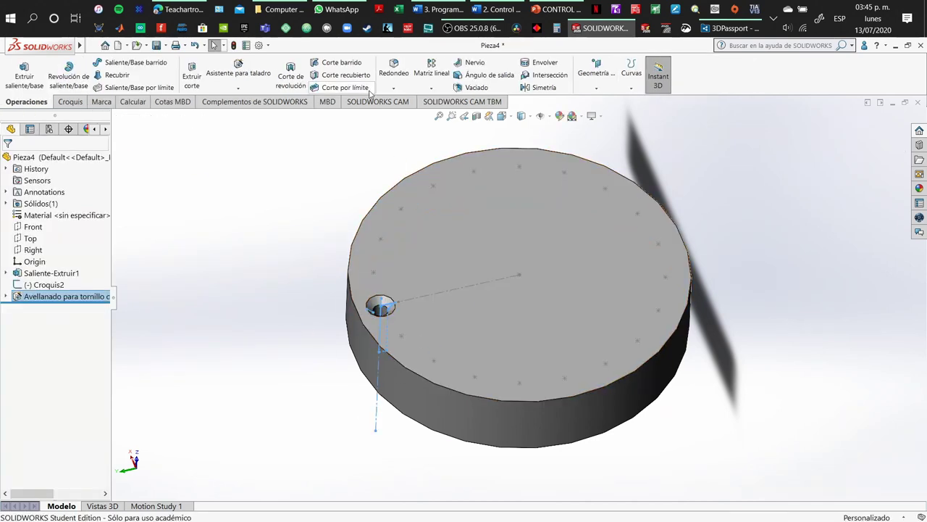
pyautogui.click(430, 89)
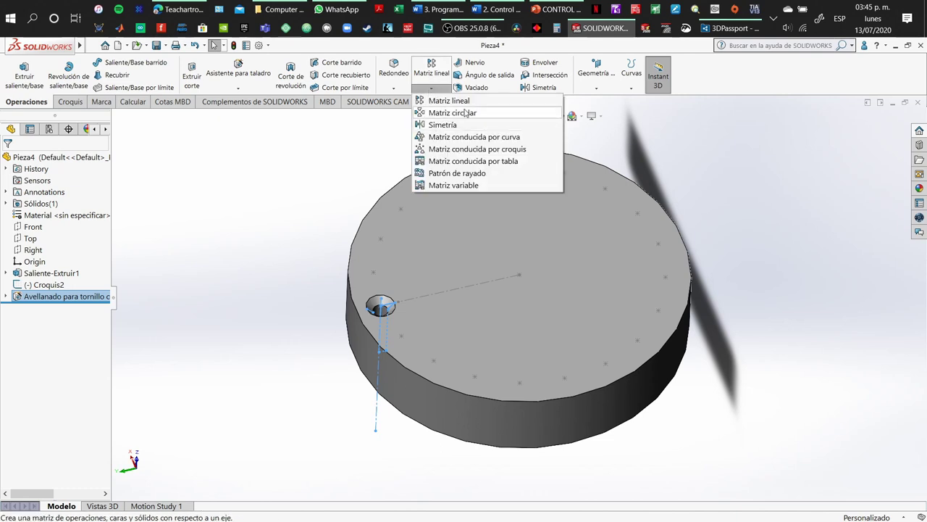
# Start a circular pattern on the disc's top face with the countersunk hole as the feature.
pyautogui.click(461, 113)
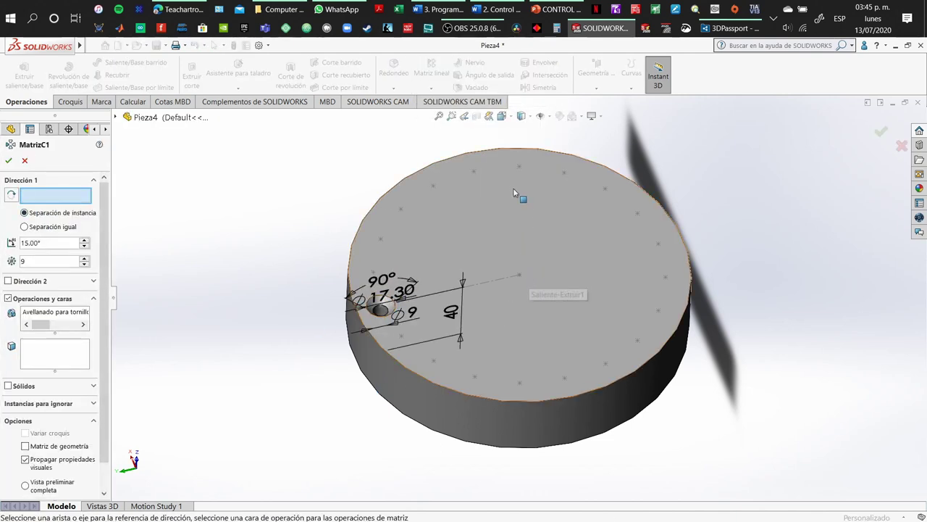
pyautogui.click(495, 211)
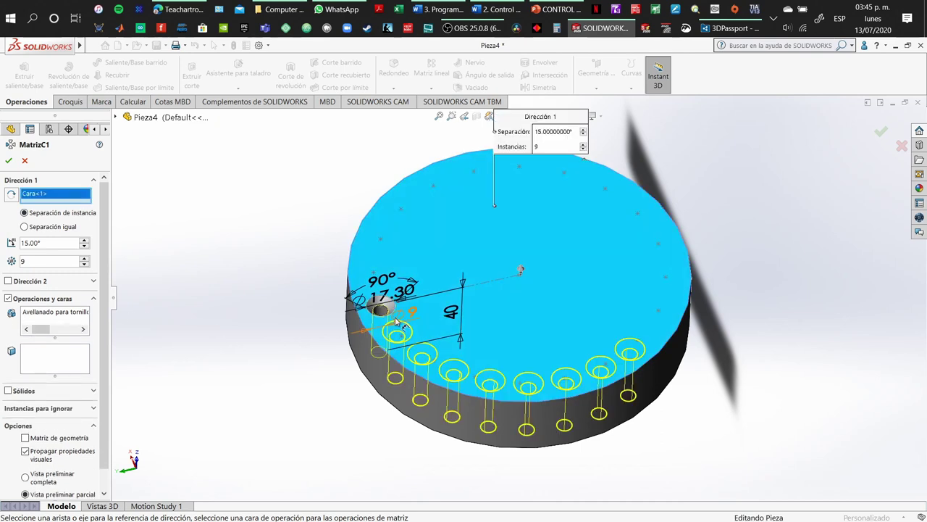
pyautogui.click(51, 356)
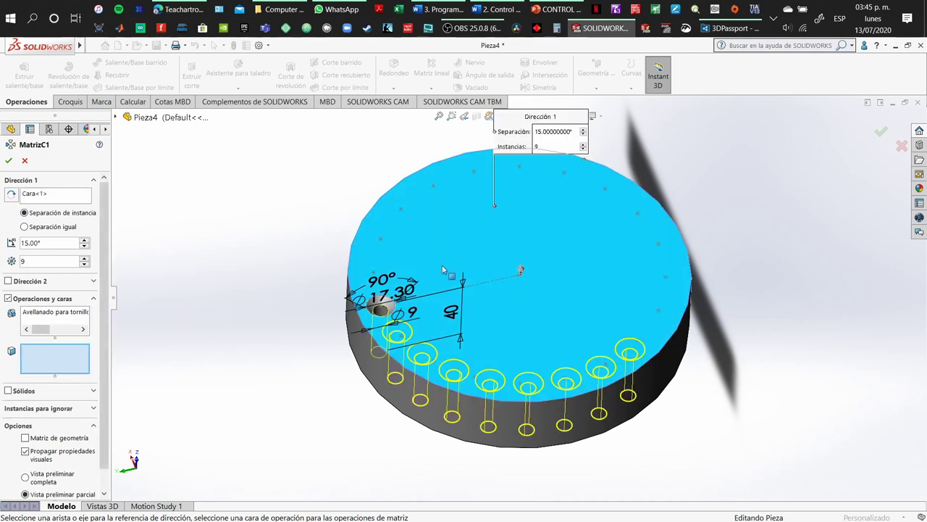
pyautogui.click(73, 313)
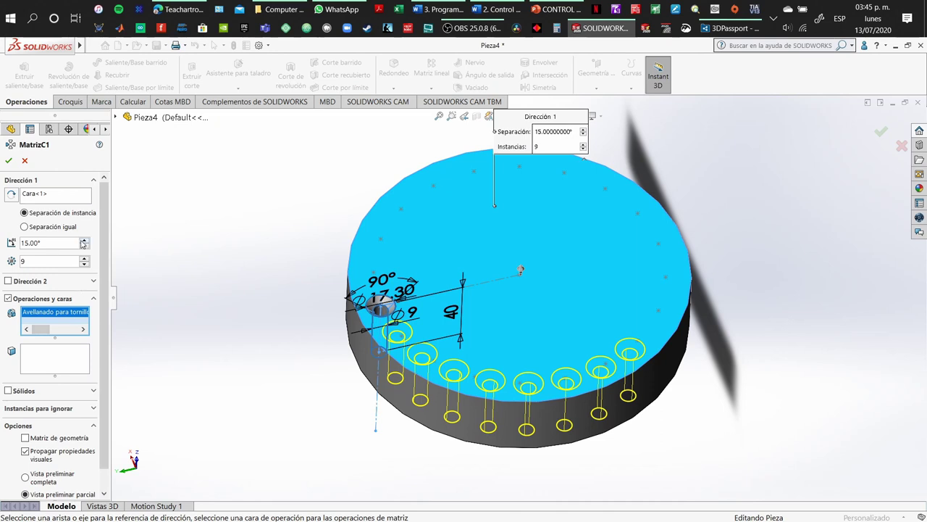
# Adjust the pattern spacing angle, then enter 20°.
pyautogui.click(86, 241)
pyautogui.click(86, 240)
pyautogui.click(85, 240)
pyautogui.click(85, 241)
pyautogui.click(85, 240)
pyautogui.click(86, 241)
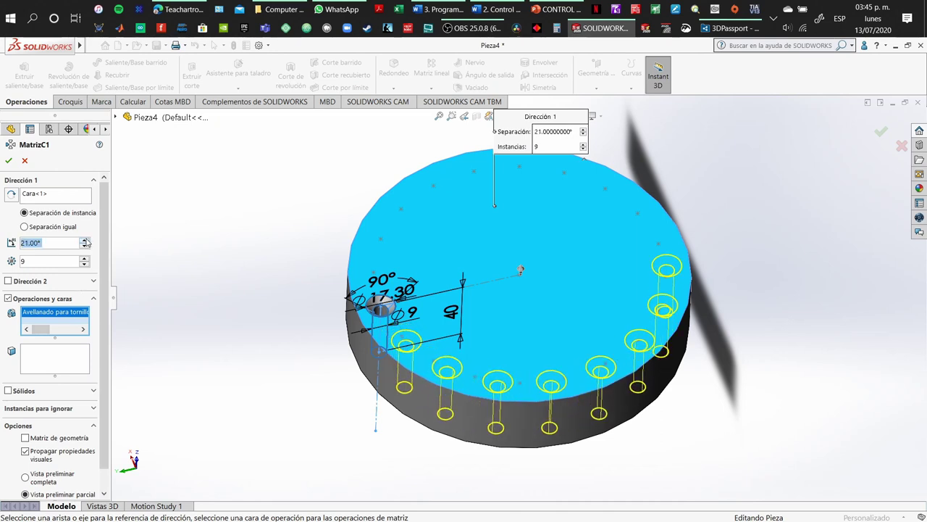
pyautogui.click(86, 241)
pyautogui.click(86, 240)
pyautogui.click(85, 240)
pyautogui.click(86, 240)
pyautogui.click(86, 240)
pyautogui.click(86, 240)
pyautogui.click(85, 241)
pyautogui.click(85, 240)
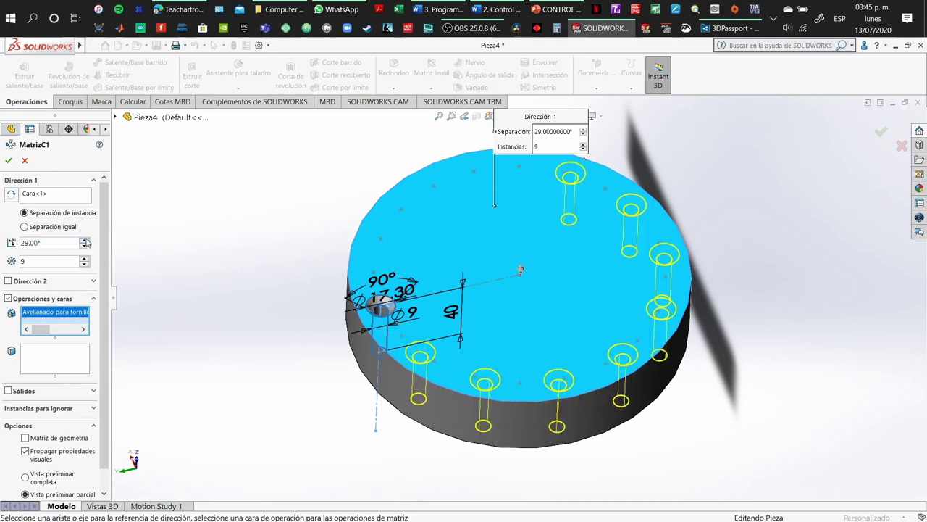
pyautogui.click(85, 240)
pyautogui.click(85, 240)
pyautogui.click(85, 240)
pyautogui.click(85, 240)
pyautogui.click(85, 241)
pyautogui.click(86, 240)
pyautogui.click(86, 241)
pyautogui.click(85, 241)
pyautogui.click(86, 241)
pyautogui.click(86, 240)
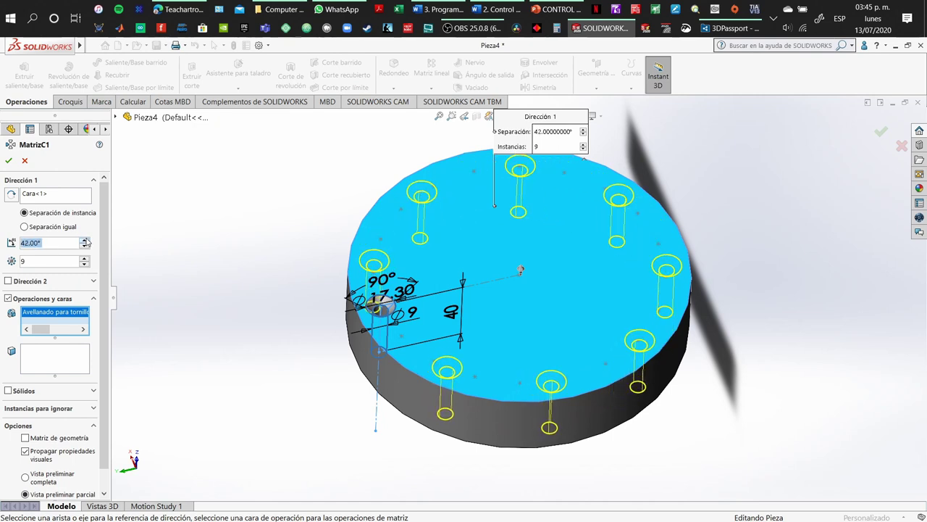
pyautogui.click(84, 246)
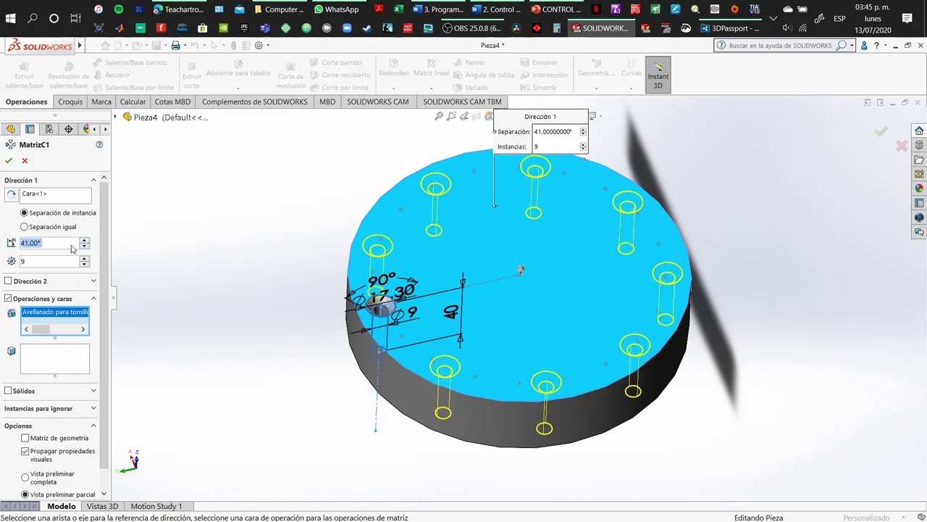
pyautogui.moveTo(48, 239); pyautogui.dragTo(2, 242)
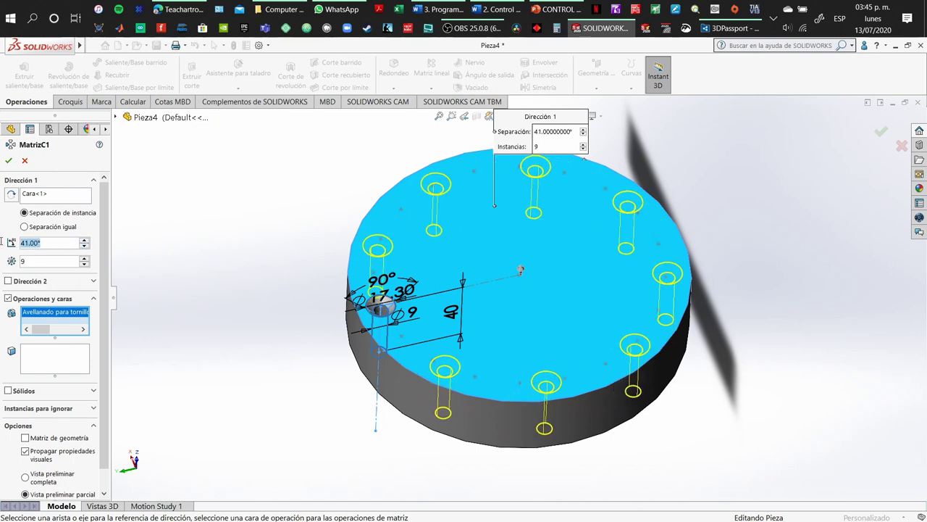
pyautogui.write('20')
# Set the pattern to 20 instances.
pyautogui.rightClick(78, 243)
pyautogui.click(78, 259)
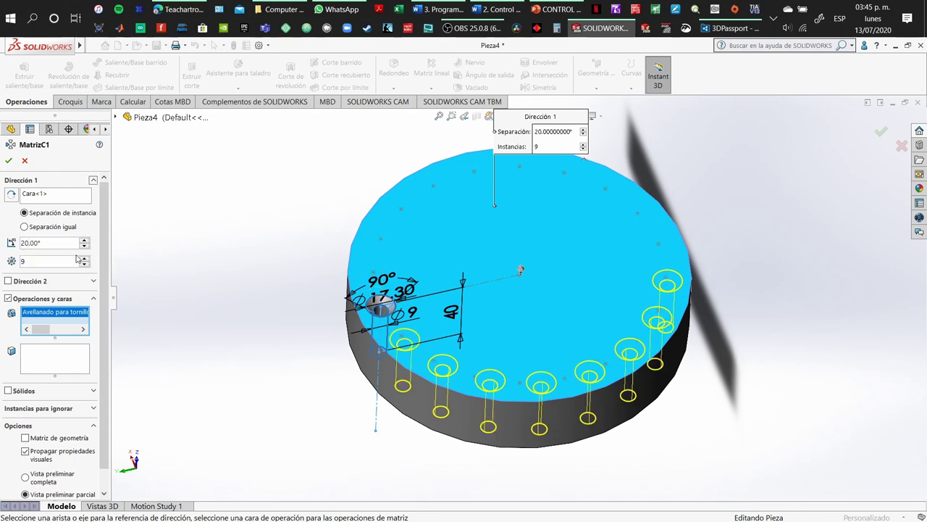
pyautogui.write('20')
pyautogui.press('Return')
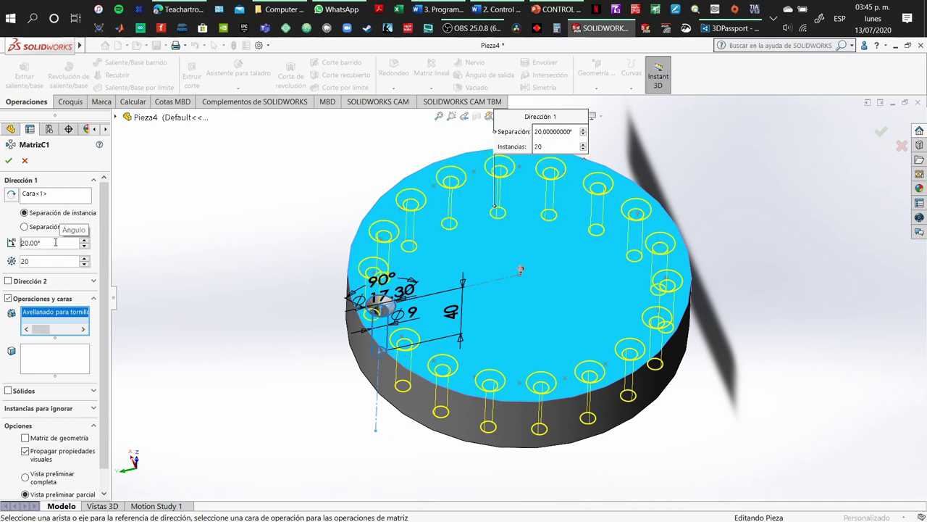
# Fine-tune the spacing angle to 18° and orbit the disc to inspect the previewed holes.
pyautogui.moveTo(507, 288); pyautogui.dragTo(516, 394, button='middle')
pyautogui.click(85, 246)
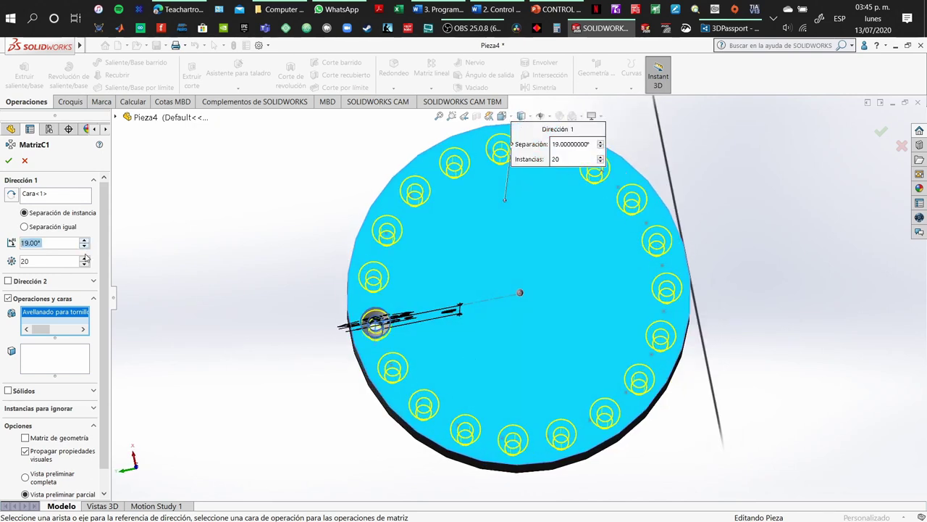
pyautogui.click(85, 246)
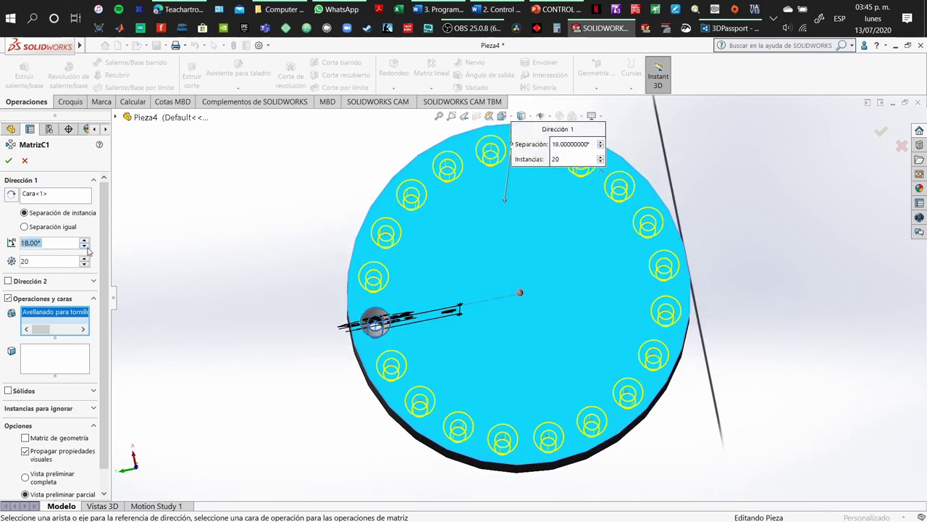
pyautogui.click(85, 247)
pyautogui.click(84, 240)
pyautogui.scroll(-3, 355, 301)
pyautogui.moveTo(355, 300); pyautogui.dragTo(412, 122, button='middle')
pyautogui.scroll(3, 564, 329)
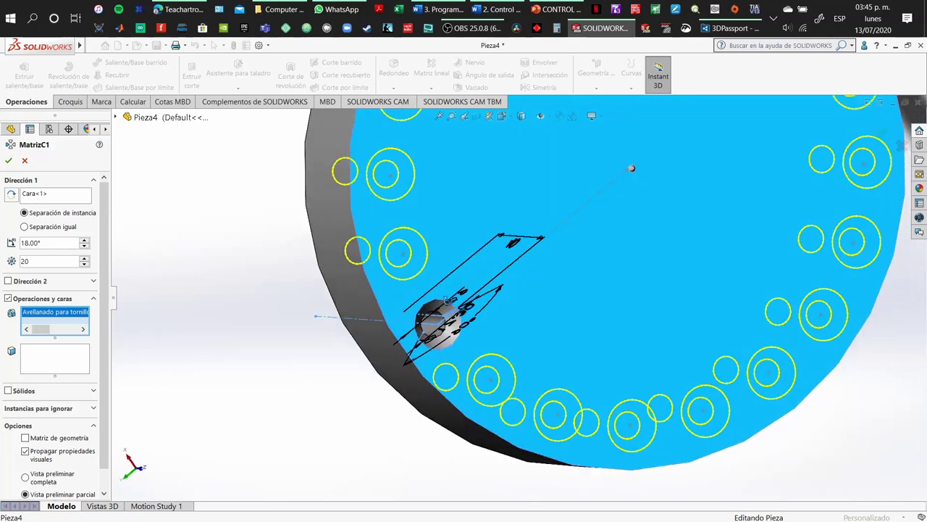
pyautogui.moveTo(564, 329); pyautogui.dragTo(527, 263, button='middle')
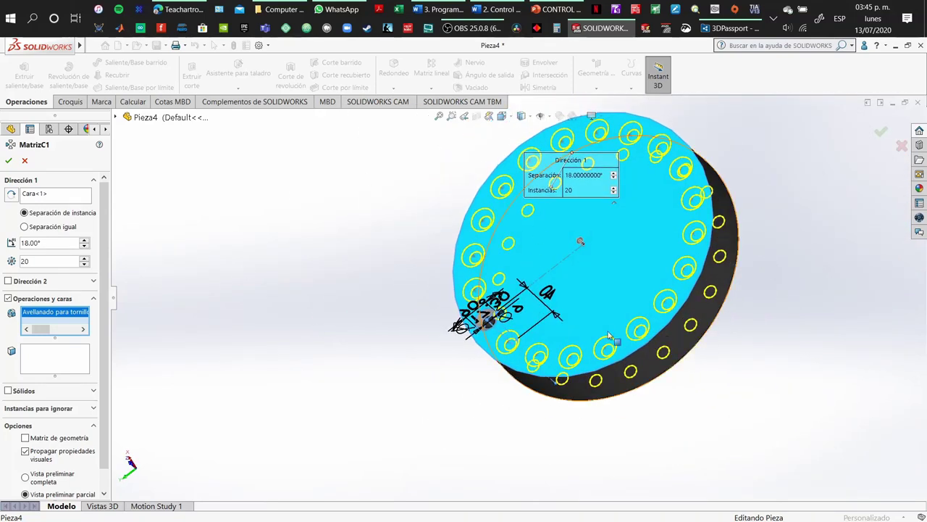
# Accept the 20-hole circular pattern as MatrizC1 and zoom to fit the disc.
pyautogui.click(9, 162)
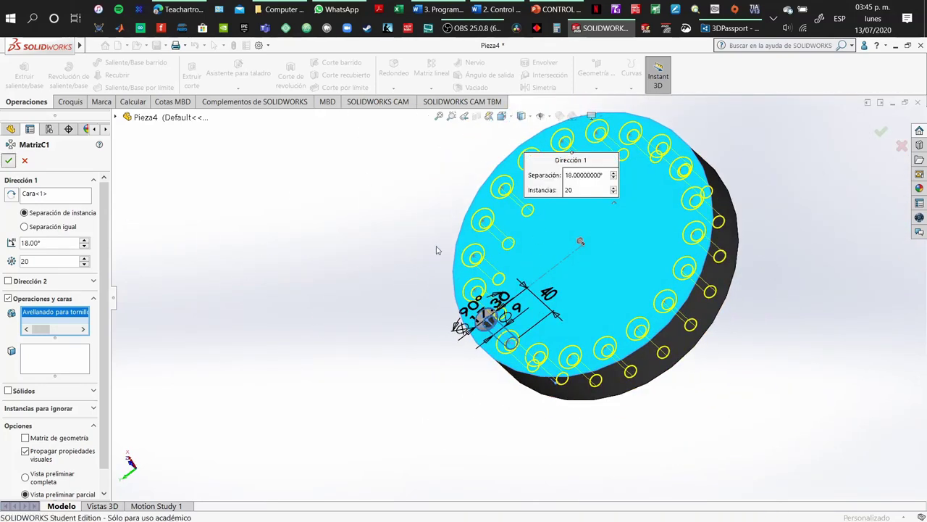
pyautogui.moveTo(428, 301); pyautogui.dragTo(534, 337, button='middle')
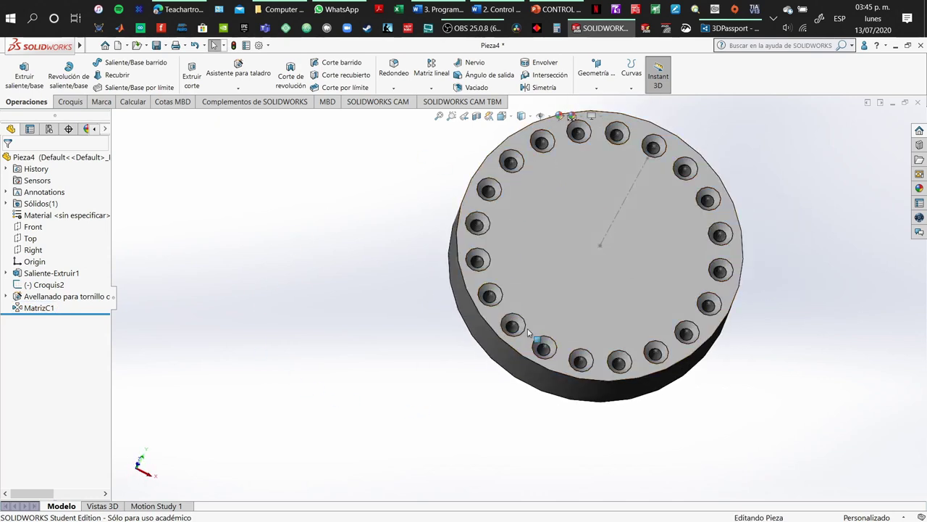
pyautogui.click(439, 116)
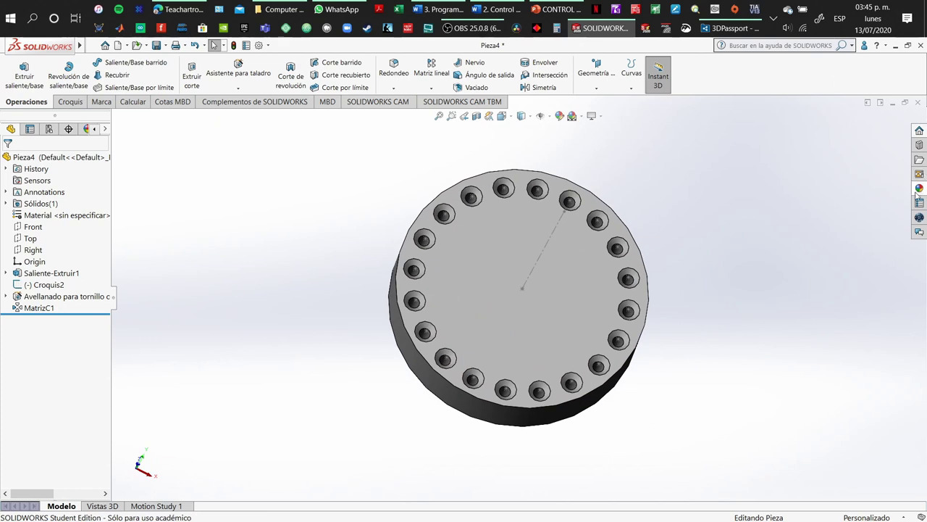
# Enable the SOLIDWORKS Toolbox add-in from the SOLIDWORKS add-ins.
pyautogui.click(919, 130)
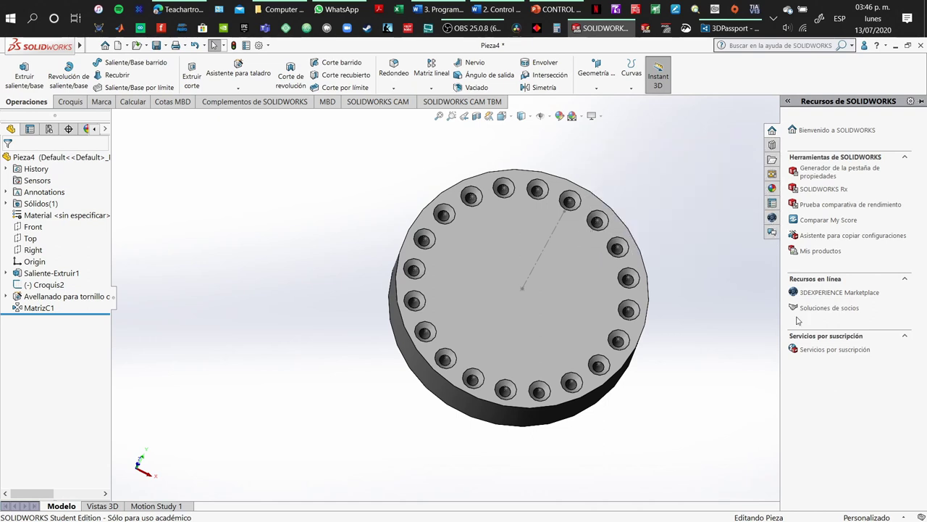
pyautogui.click(298, 106)
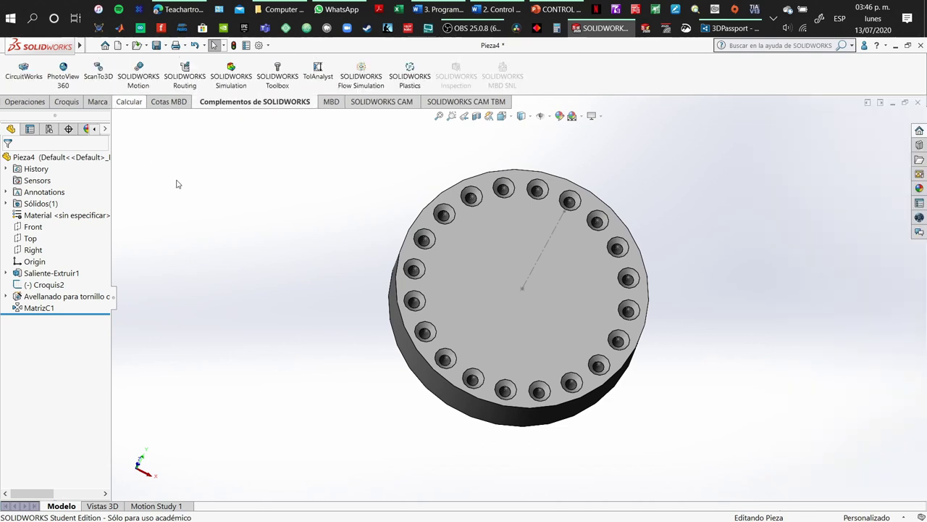
pyautogui.click(277, 76)
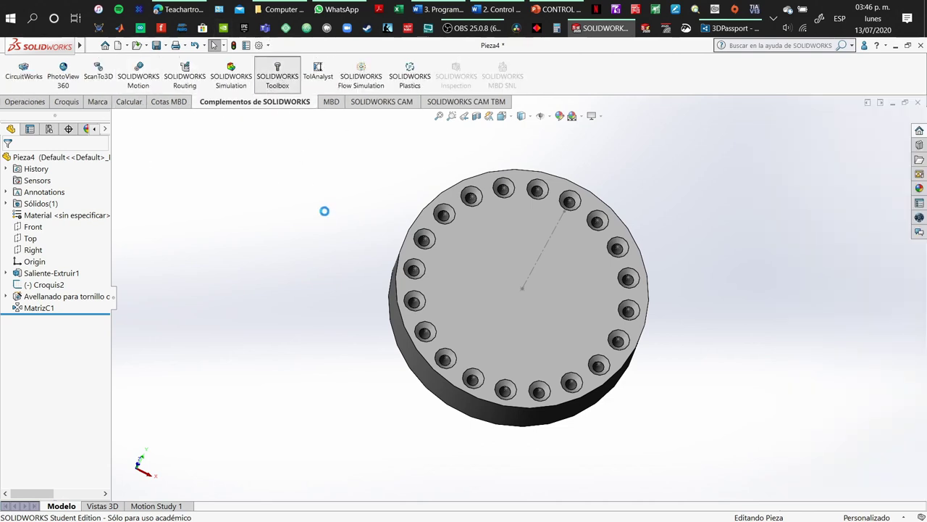
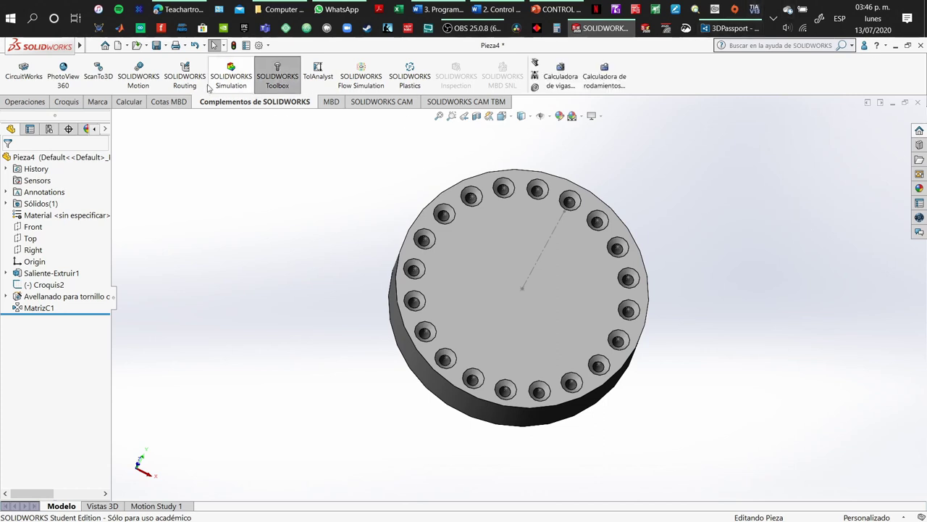
# Open the Design Library in the Task Pane and expand Toolbox to the ISO standard parts.
pyautogui.click(920, 131)
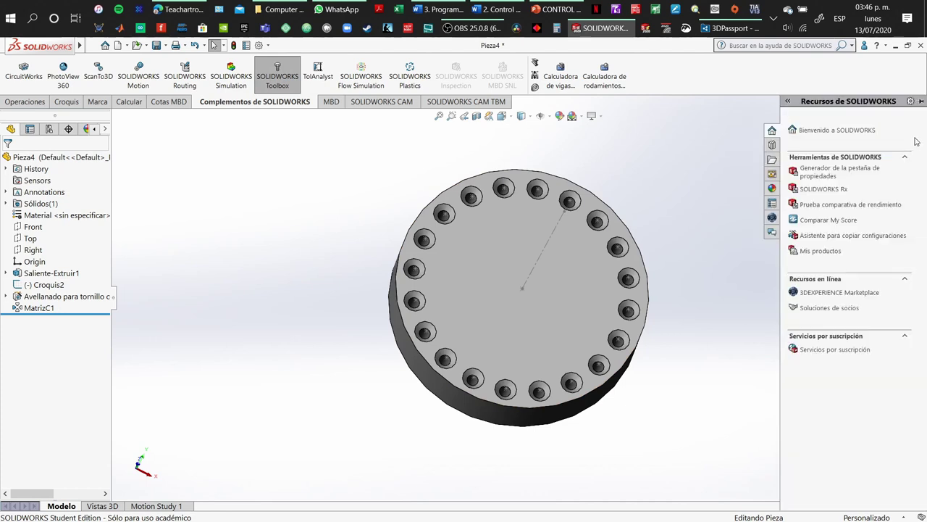
pyautogui.click(772, 147)
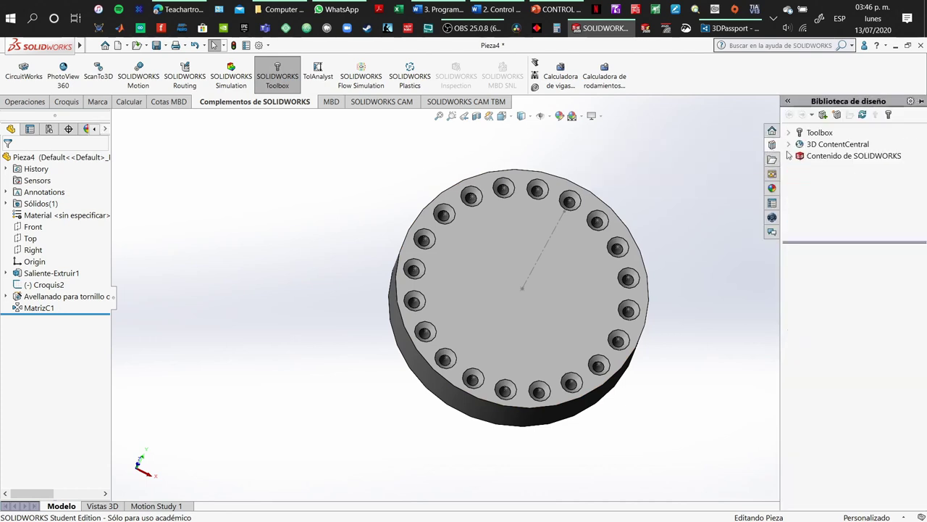
pyautogui.click(819, 133)
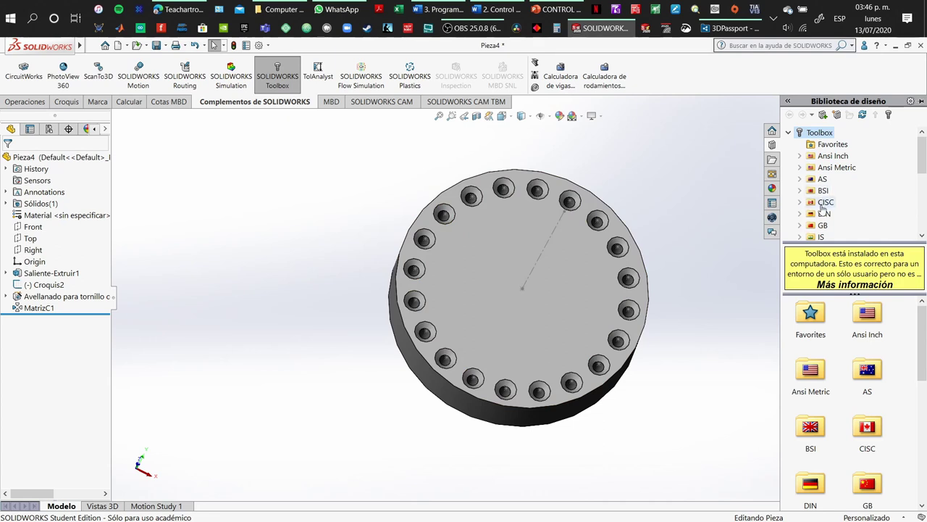
pyautogui.scroll(-3, 830, 214)
pyautogui.click(823, 133)
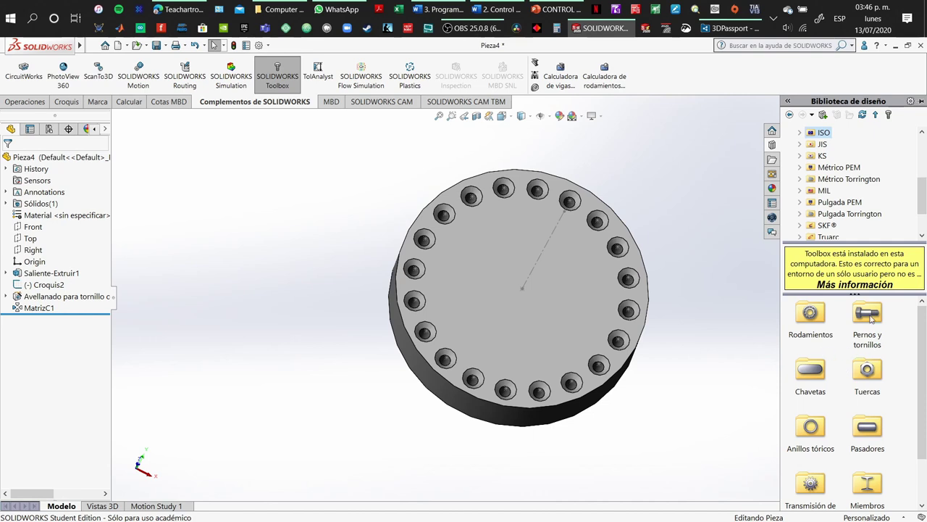
pyautogui.scroll(-1, 880, 336)
pyautogui.scroll(1, 926, 382)
# Browse the ISO 'Pernos y tornillos' folders and select the hexalobular countersunk screws folder.
pyautogui.click(872, 346)
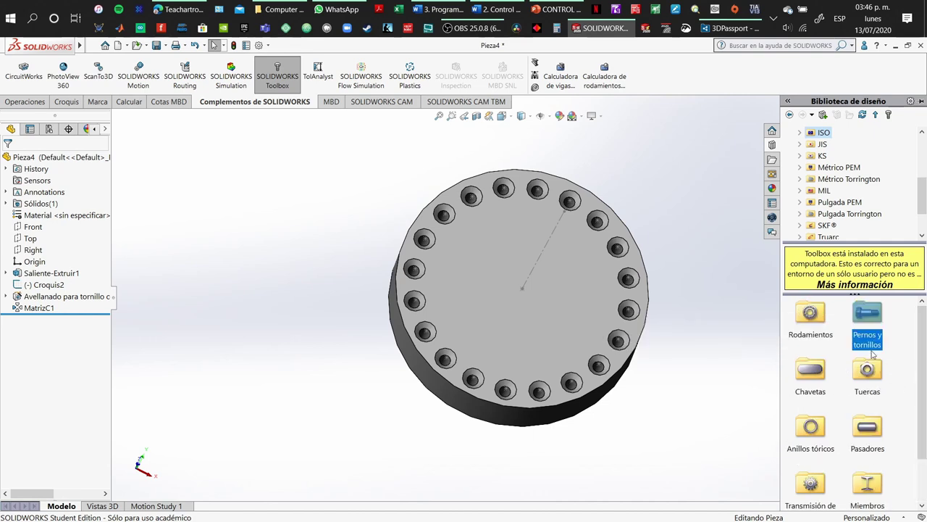
pyautogui.doubleClick(825, 327)
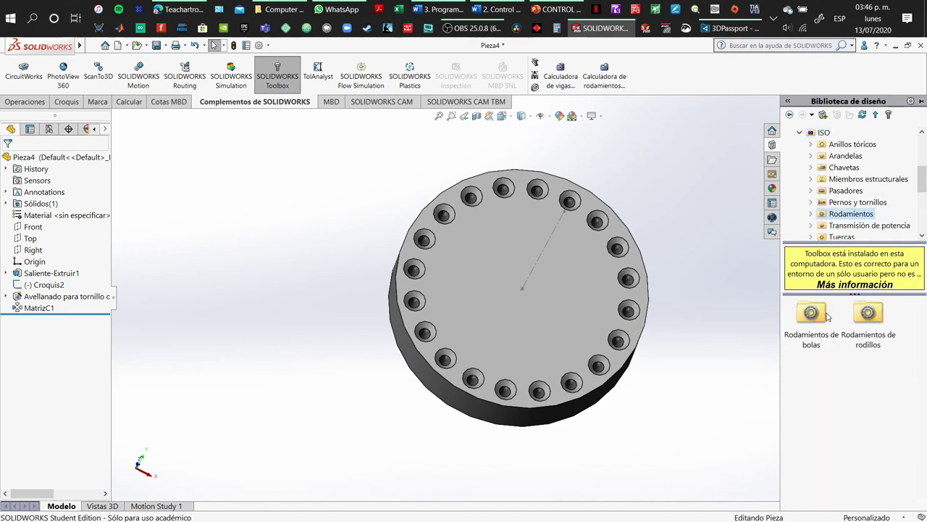
pyautogui.click(830, 204)
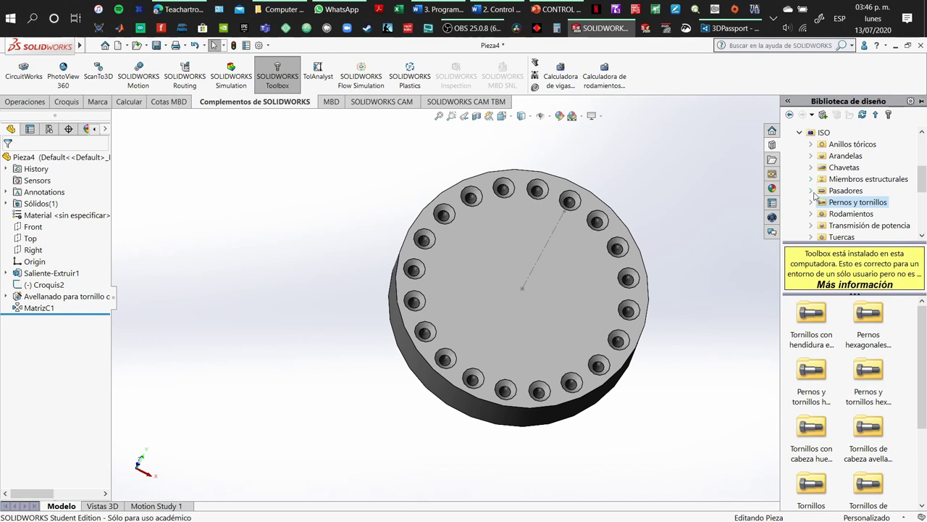
pyautogui.scroll(-2, 815, 196)
pyautogui.scroll(2, 819, 210)
pyautogui.click(866, 339)
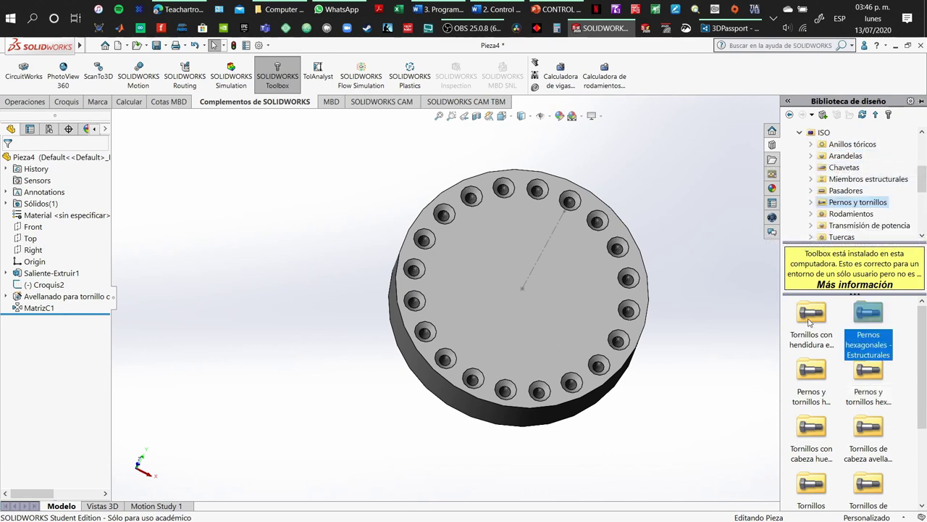
pyautogui.click(822, 351)
pyautogui.click(823, 374)
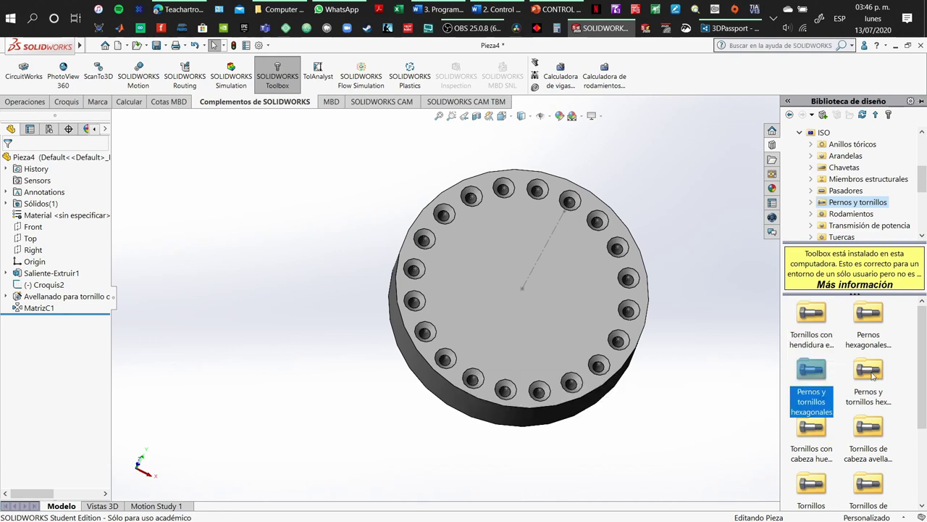
pyautogui.scroll(-2, 873, 374)
pyautogui.scroll(2, 862, 400)
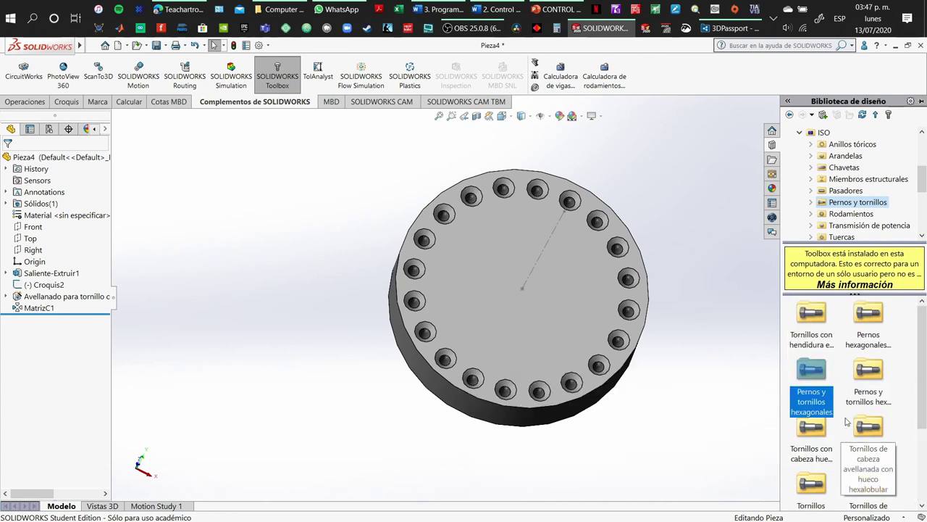
pyautogui.click(862, 432)
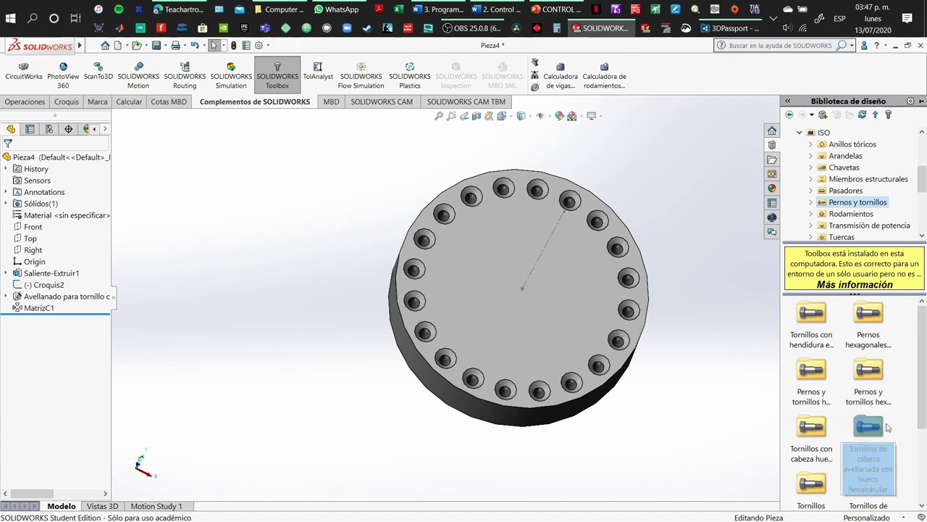
# Pick the ISO 14581 flat-head countersunk screw and drag it onto the flange face.
pyautogui.doubleClick(871, 426)
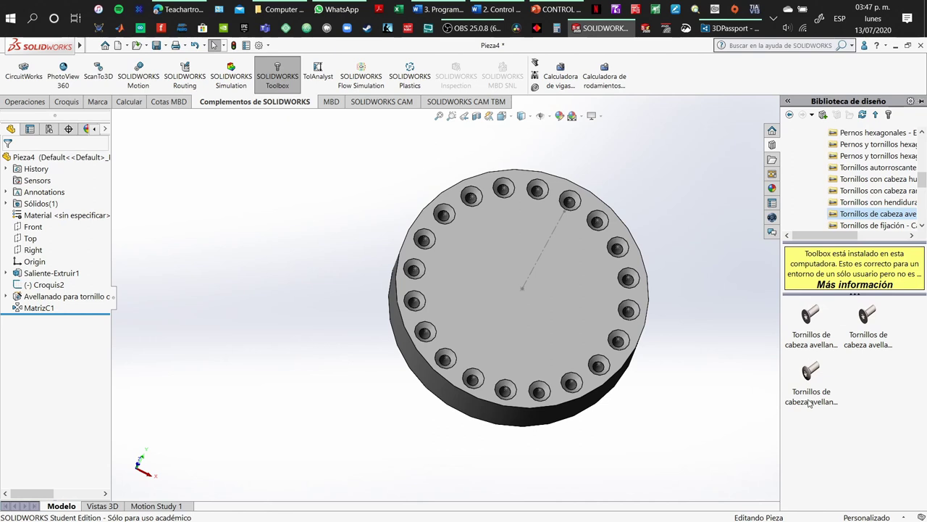
pyautogui.moveTo(812, 319)
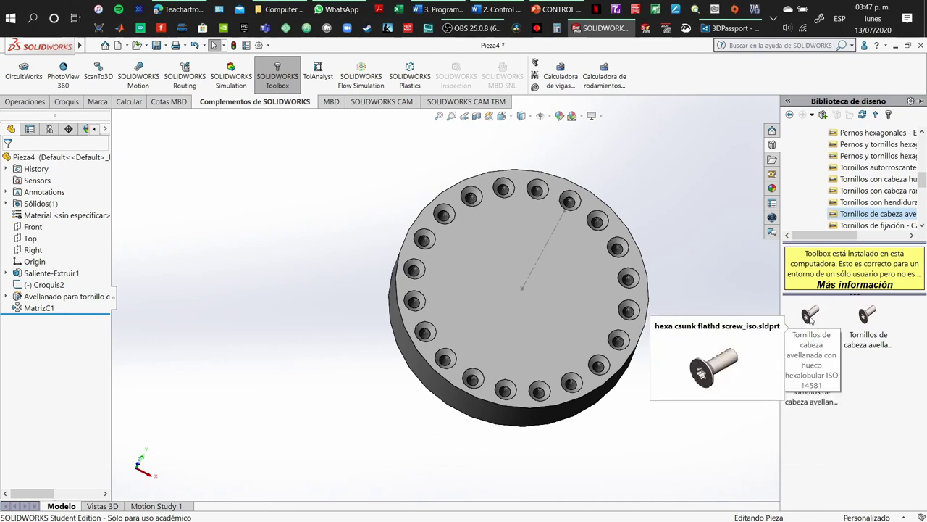
pyautogui.moveTo(870, 318)
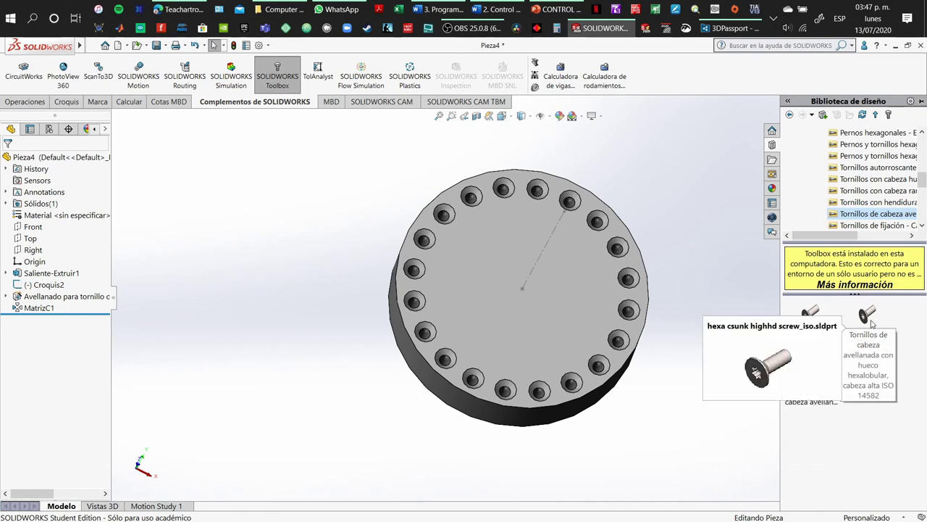
pyautogui.click(811, 316)
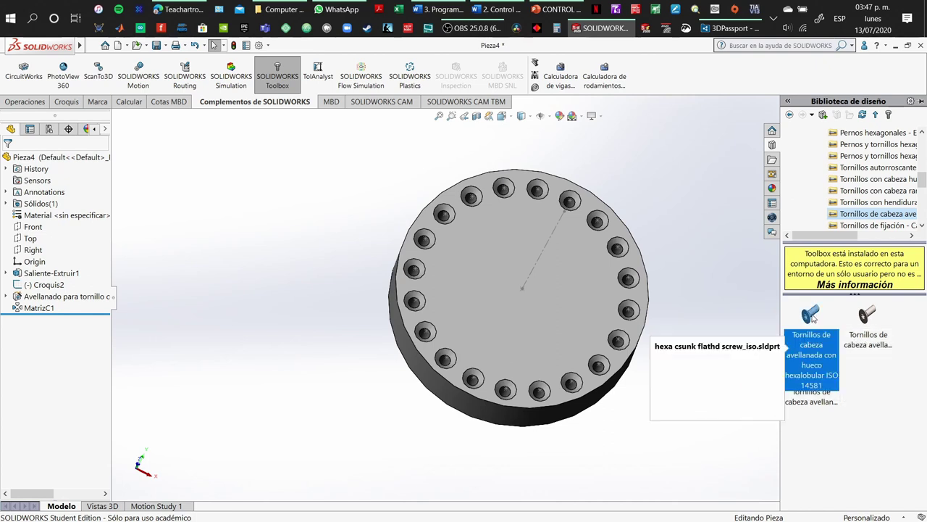
pyautogui.moveTo(811, 316); pyautogui.dragTo(865, 326)
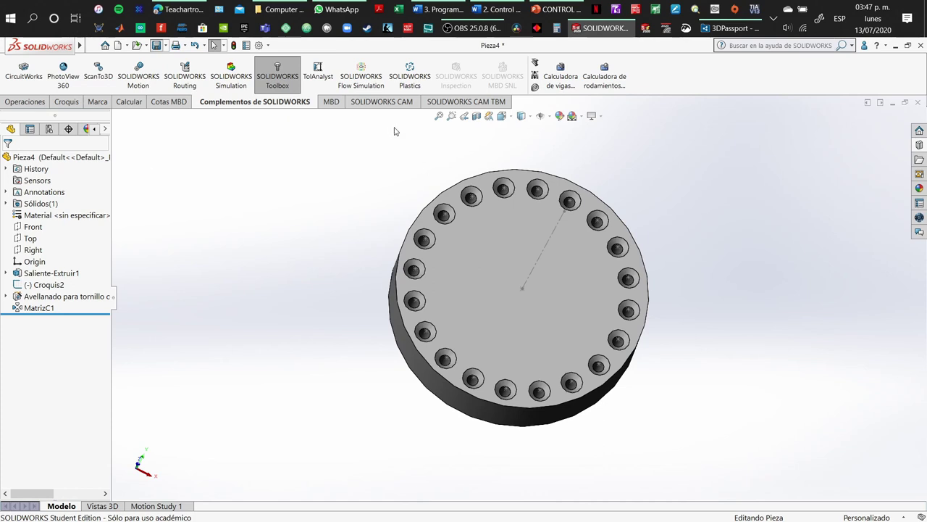
# Save the flange part as 'Assembly' in the Piezas folder.
pyautogui.hotkey('ctrl', 's')
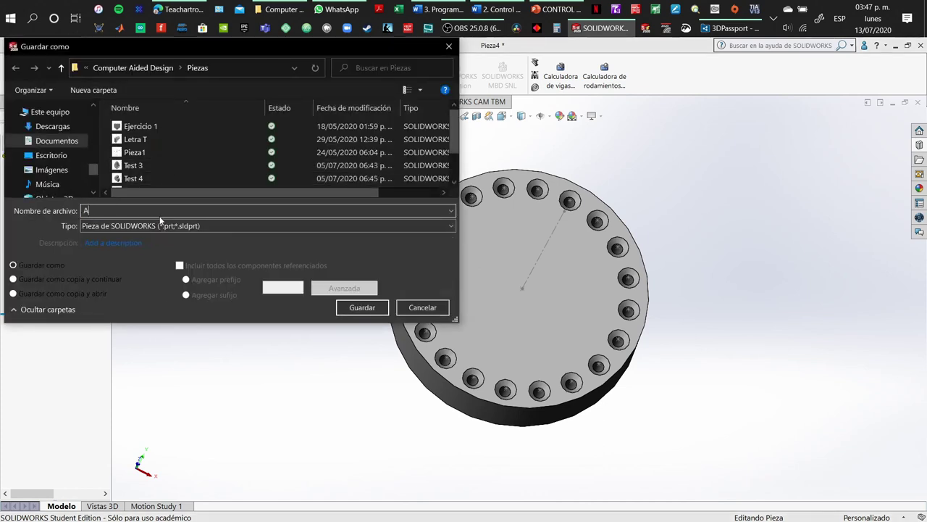
pyautogui.write('Assembly')
pyautogui.press('Return')
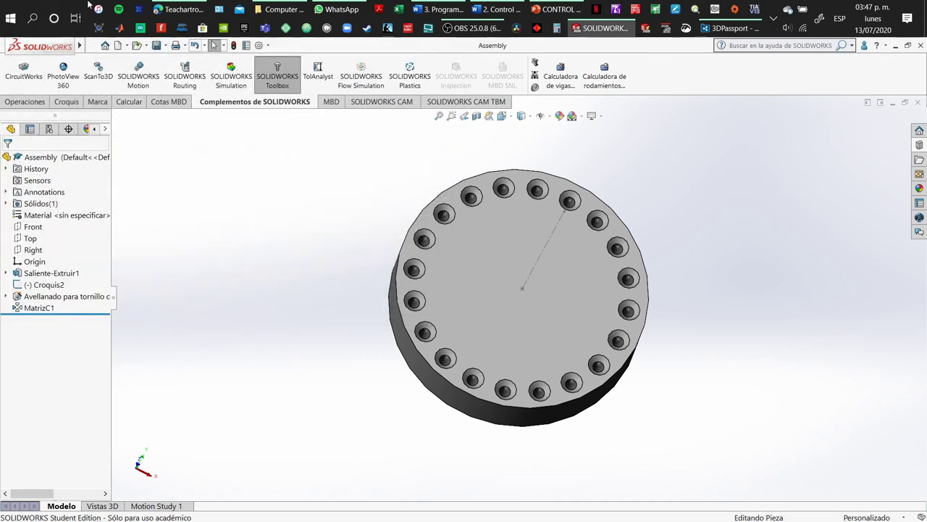
pyautogui.click(128, 45)
pyautogui.click(597, 163)
pyautogui.click(919, 144)
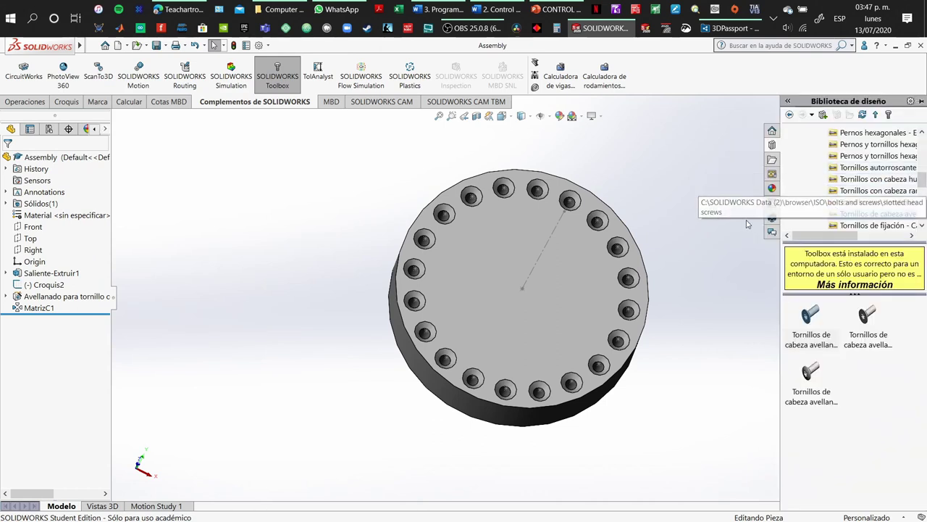
pyautogui.moveTo(810, 316); pyautogui.dragTo(617, 249)
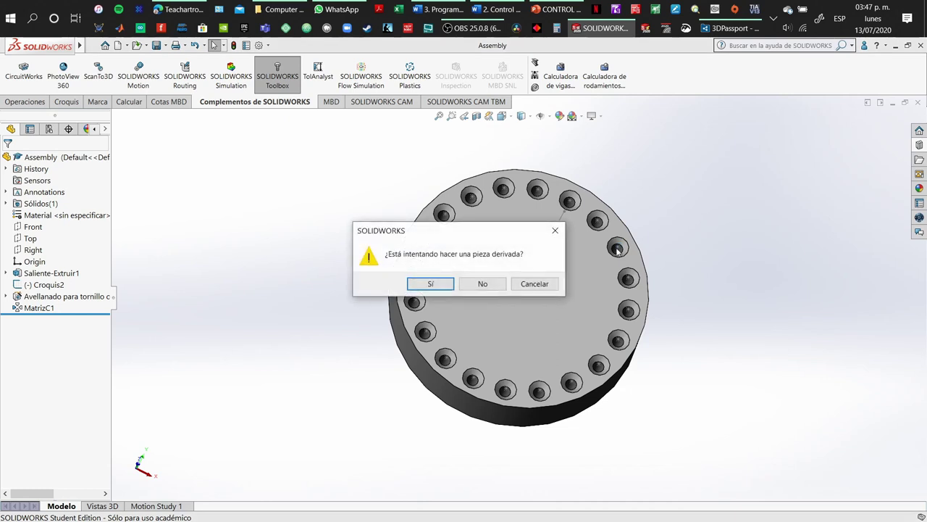
pyautogui.click(431, 283)
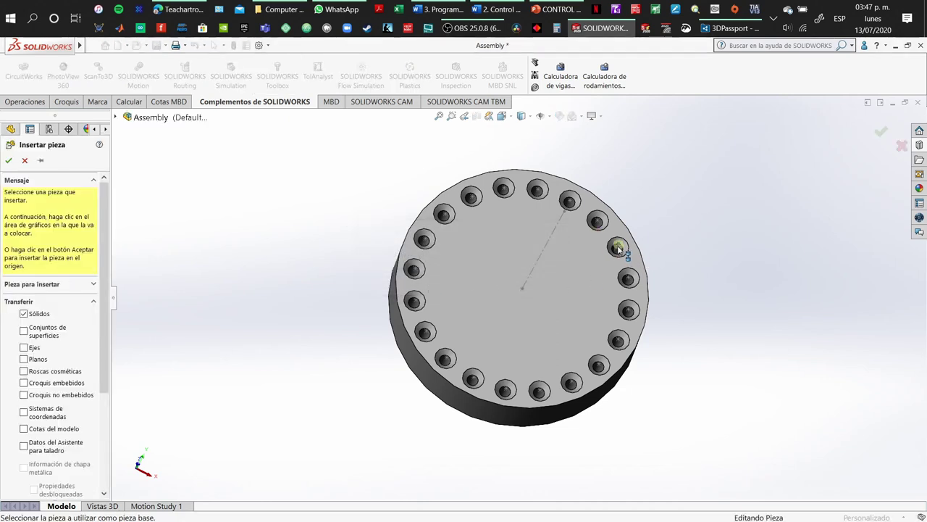
pyautogui.click(618, 248)
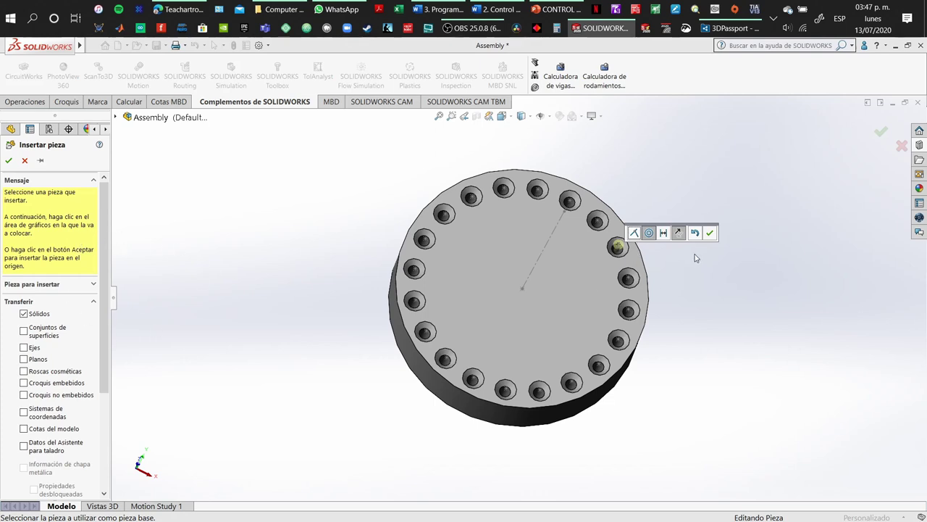
pyautogui.click(709, 234)
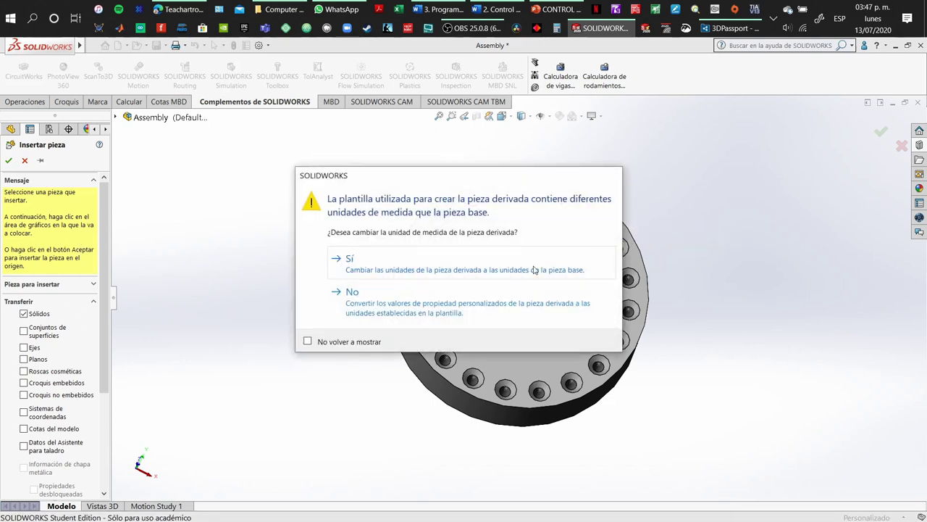
pyautogui.click(413, 276)
pyautogui.scroll(-5, 652, 252)
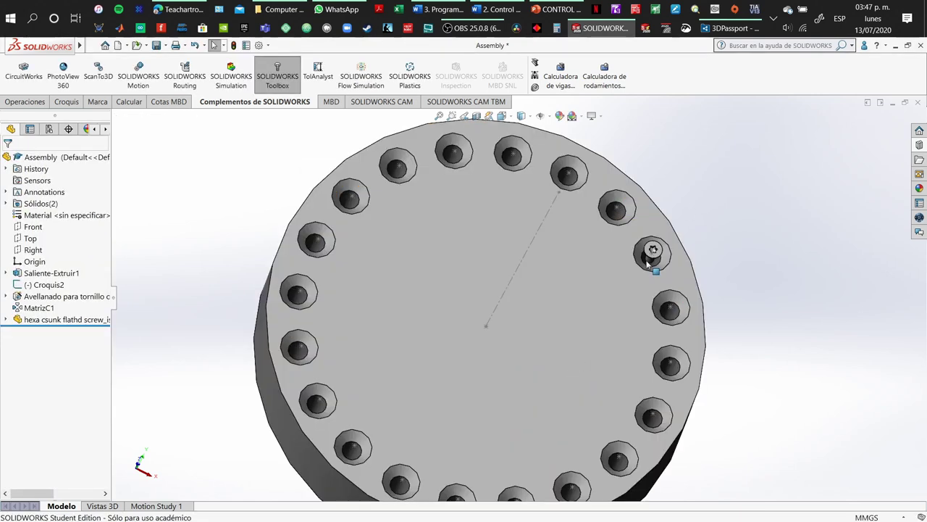
pyautogui.scroll(-4, 596, 274)
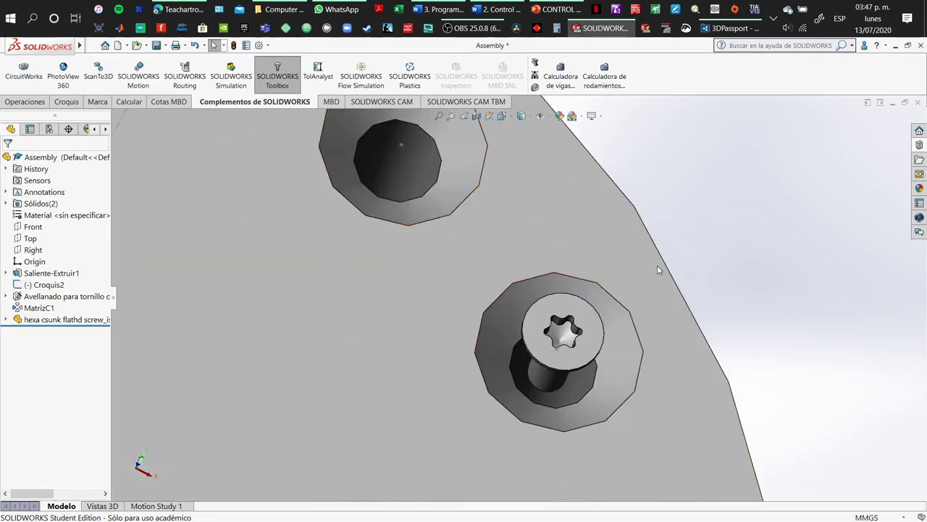
pyautogui.scroll(8, 352, 224)
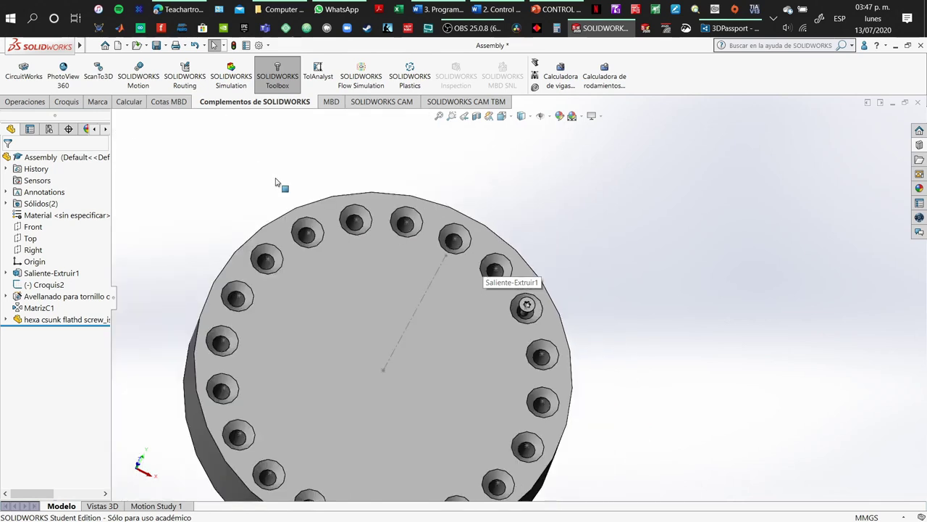
pyautogui.scroll(-4, 349, 274)
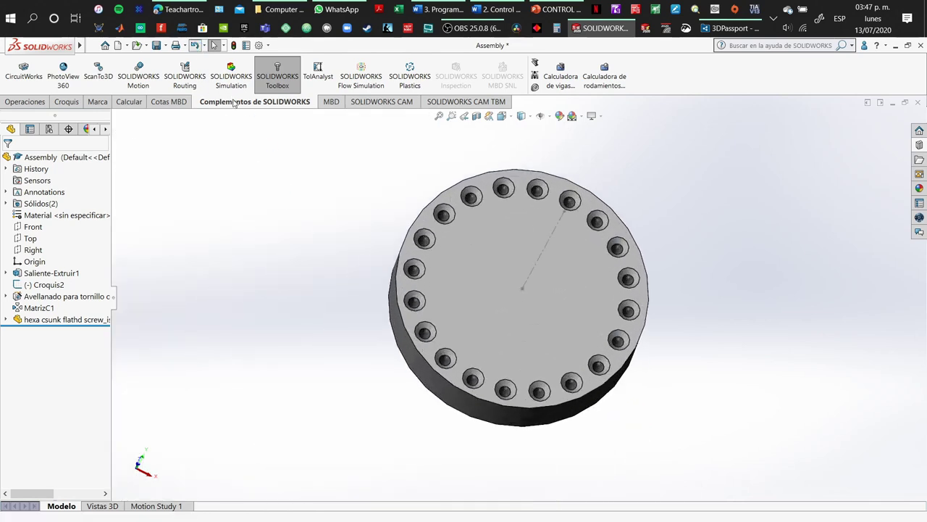
# Remove the test screw body, then create a new assembly from the part with the assem template.
pyautogui.hotkey('ctrl', 'z')
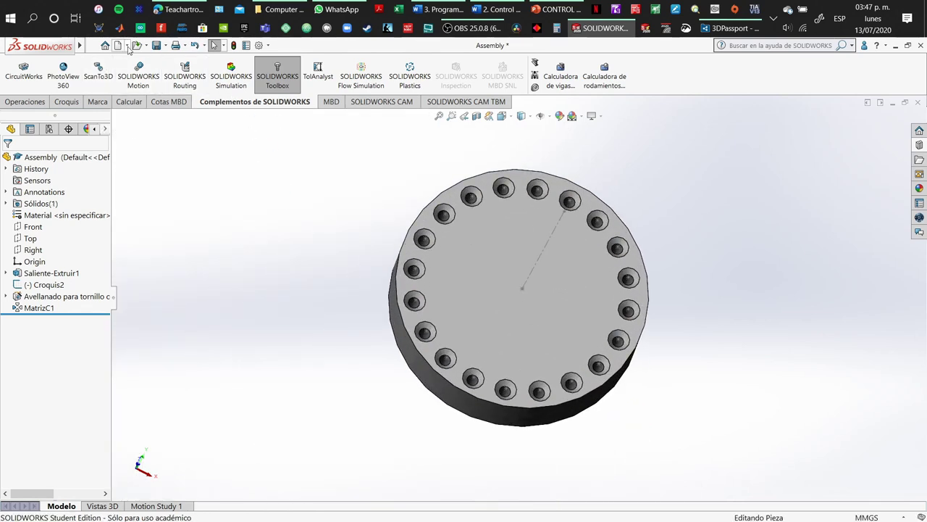
pyautogui.click(127, 46)
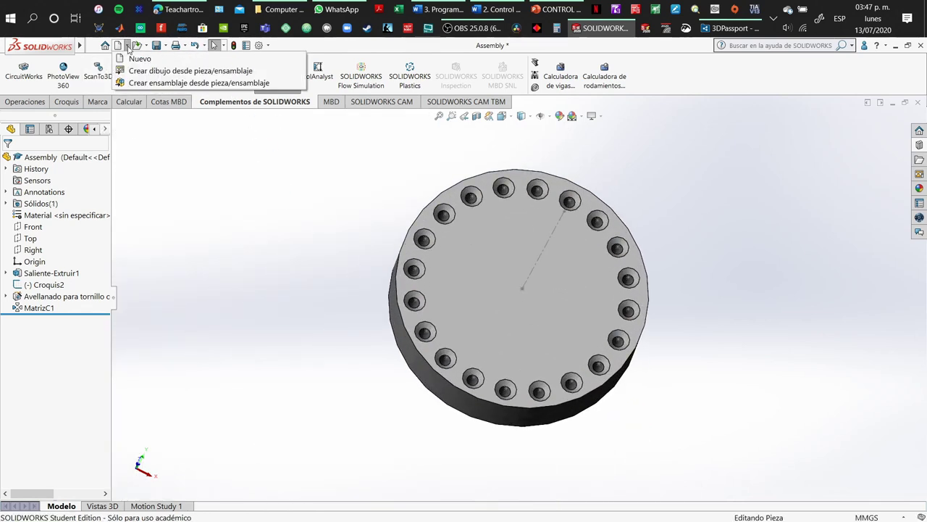
pyautogui.click(155, 84)
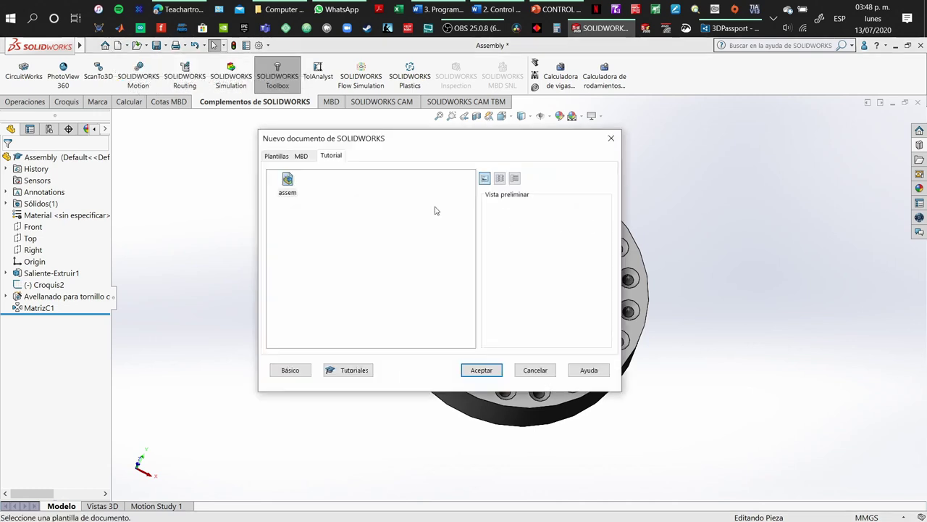
pyautogui.doubleClick(286, 184)
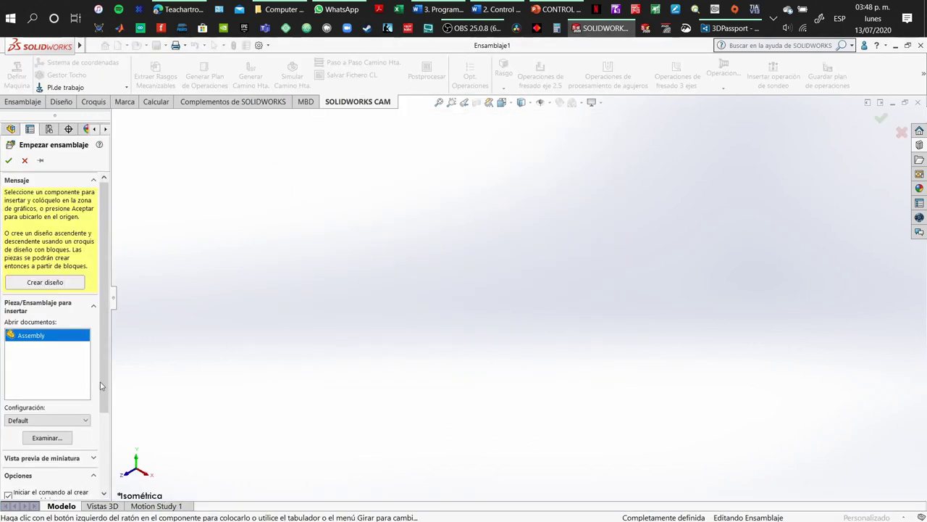
# Place the 'Assembly' flange part as the first component of Ensamblaje1.
pyautogui.click(32, 337)
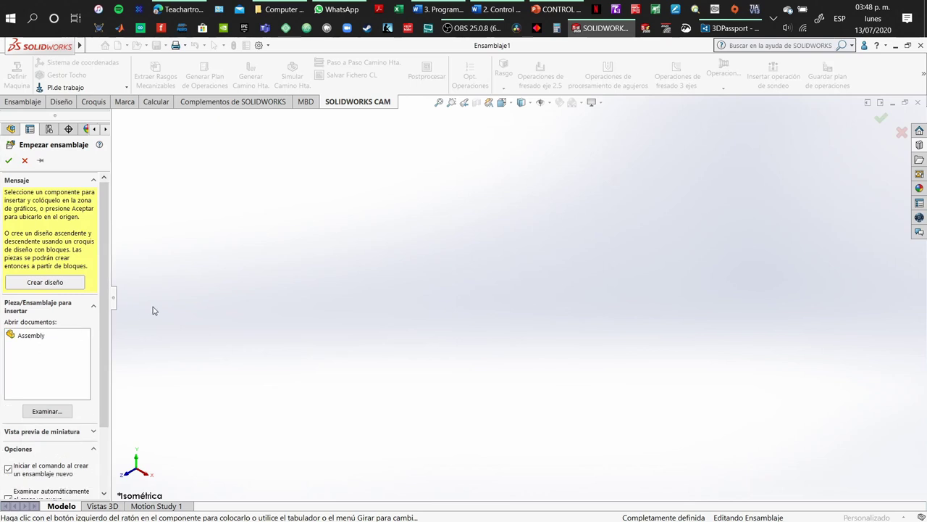
pyautogui.click(30, 336)
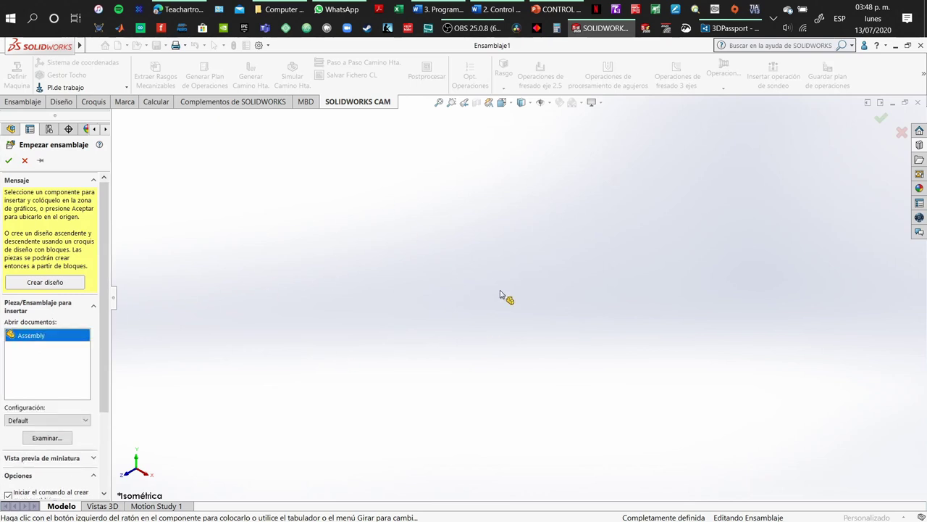
pyautogui.click(417, 349)
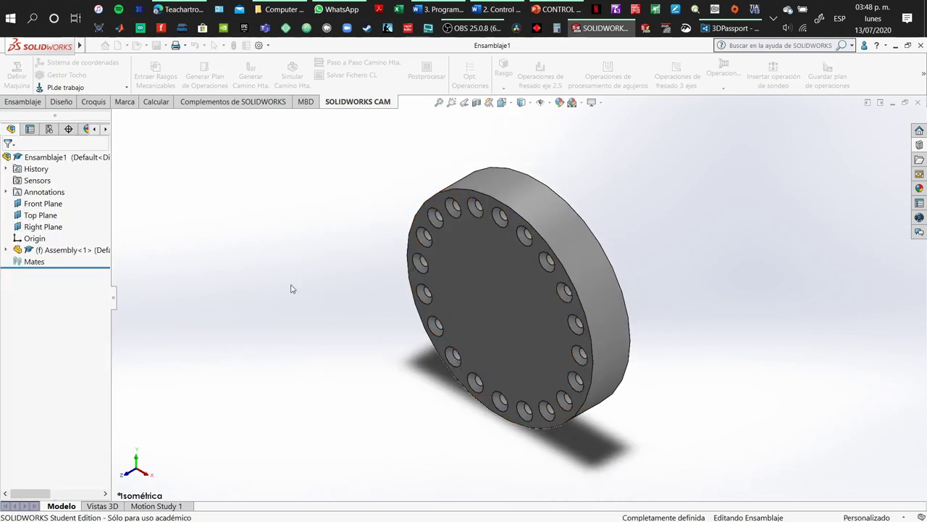
# Drop the ISO 14581 countersunk Toolbox screw into a flange hole with size M8.
pyautogui.click(919, 146)
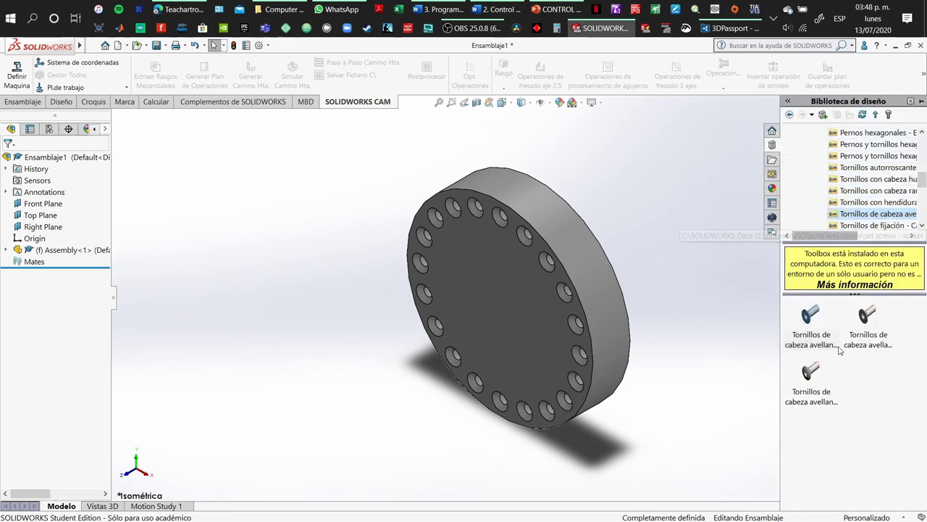
pyautogui.click(813, 356)
pyautogui.moveTo(811, 315); pyautogui.dragTo(303, 280)
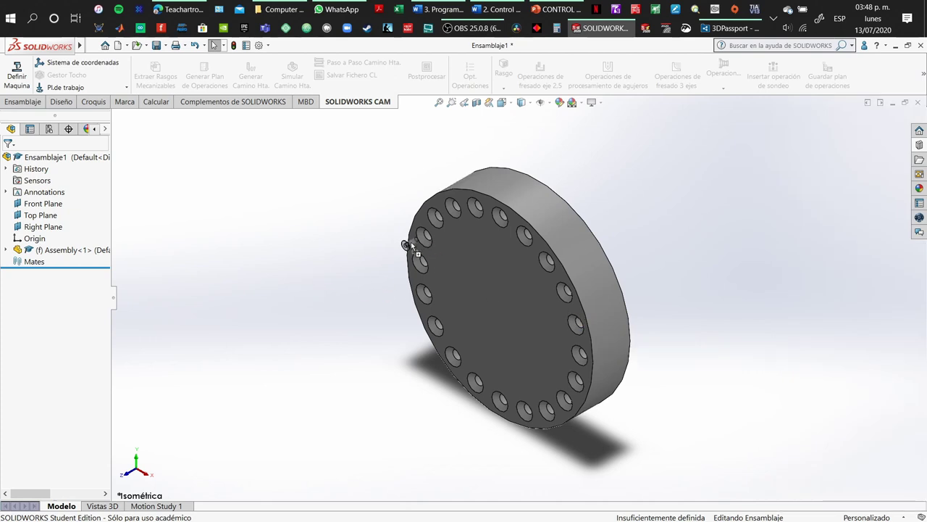
pyautogui.moveTo(410, 242); pyautogui.dragTo(435, 272)
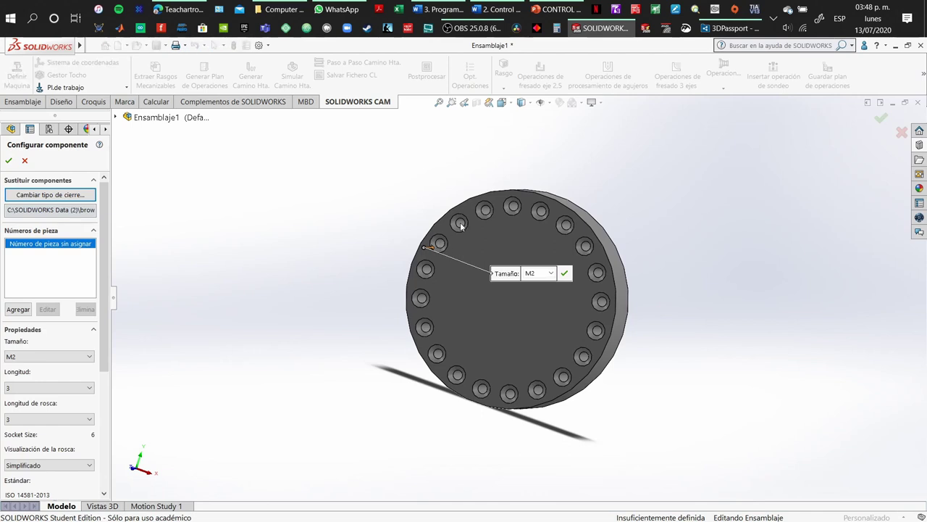
pyautogui.click(551, 273)
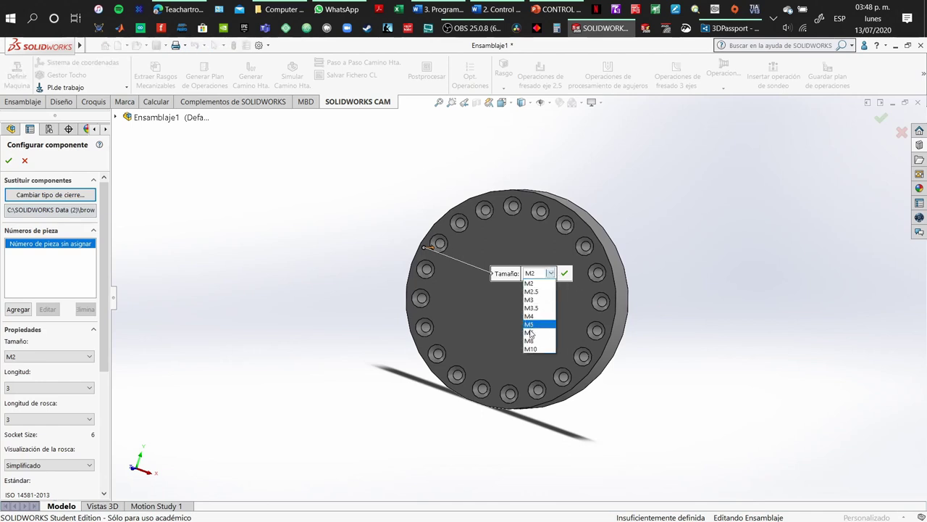
pyautogui.click(531, 342)
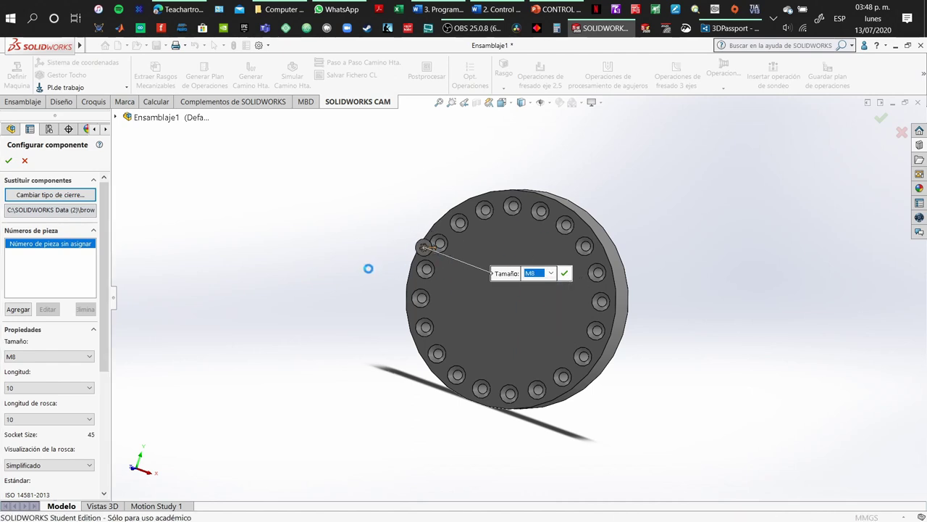
pyautogui.moveTo(392, 288); pyautogui.dragTo(430, 301, button='middle')
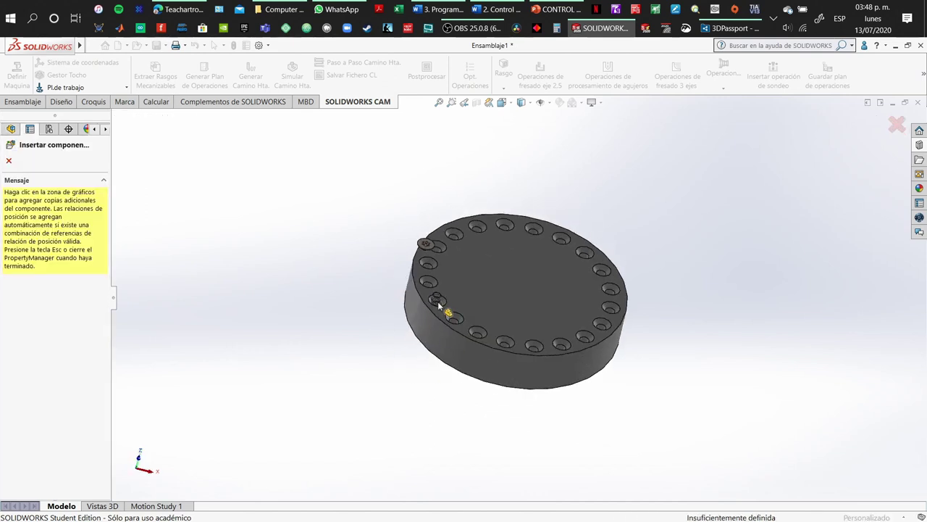
# Place M8 screw copies in the holes around the lower and right side of the flange.
pyautogui.click(437, 303)
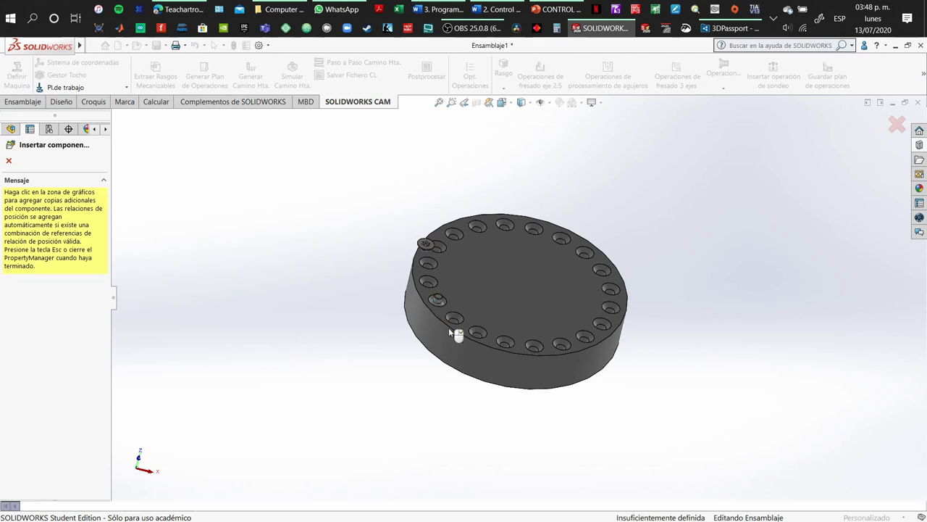
pyautogui.scroll(-2, 434, 308)
pyautogui.scroll(-2, 449, 326)
pyautogui.moveTo(433, 306); pyautogui.dragTo(399, 261, button='middle')
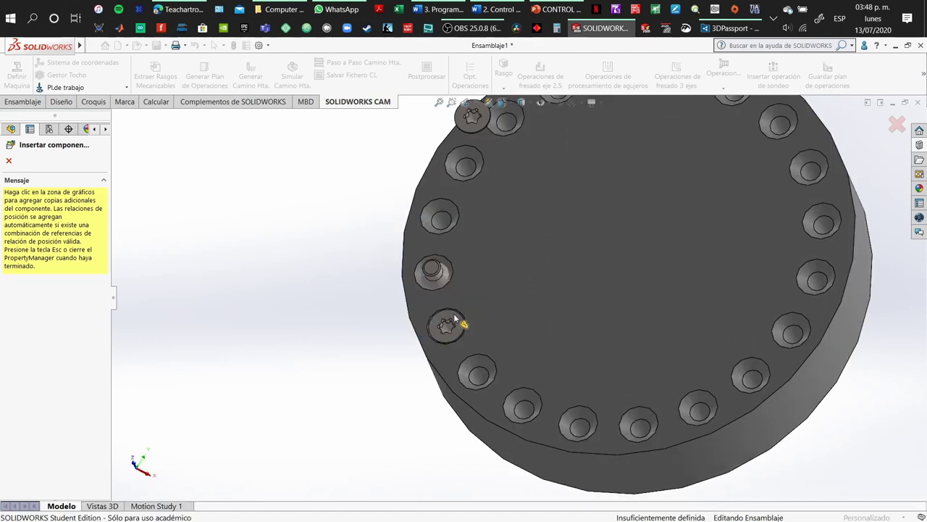
pyautogui.click(485, 362)
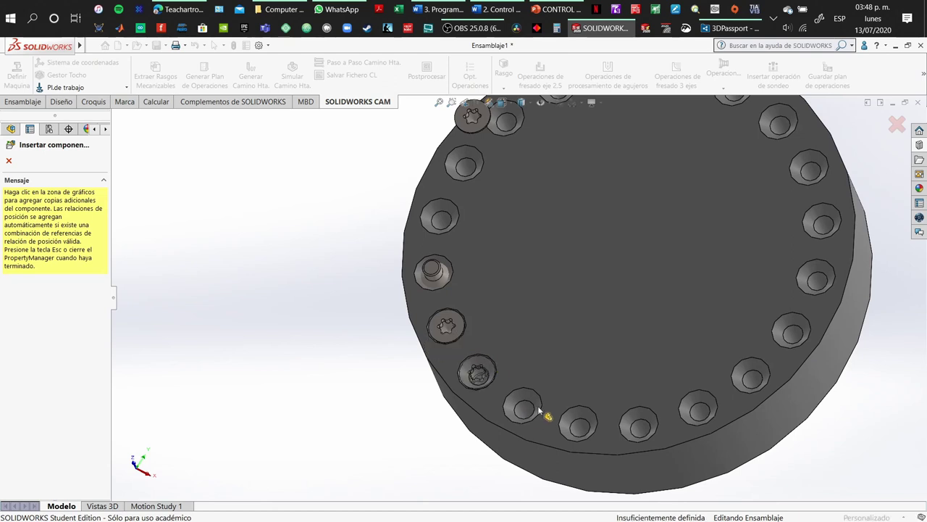
pyautogui.click(534, 397)
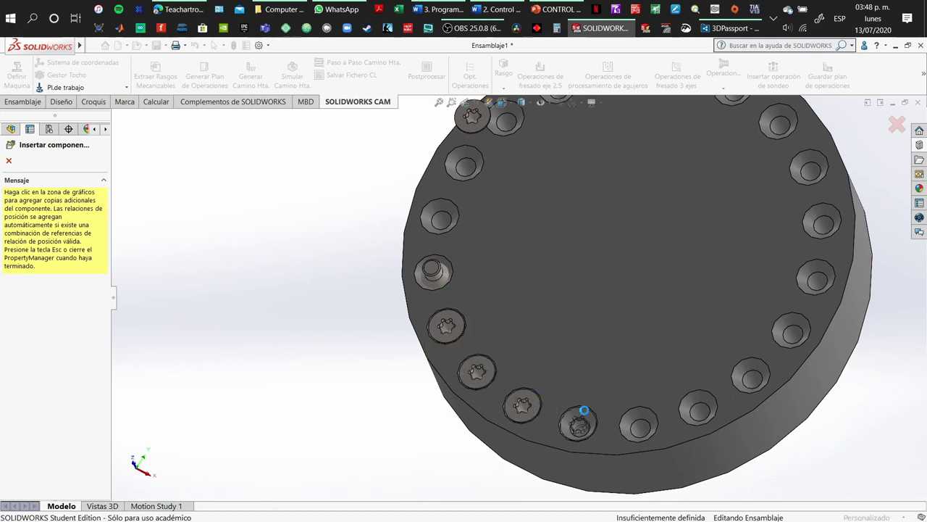
pyautogui.click(584, 410)
pyautogui.click(648, 415)
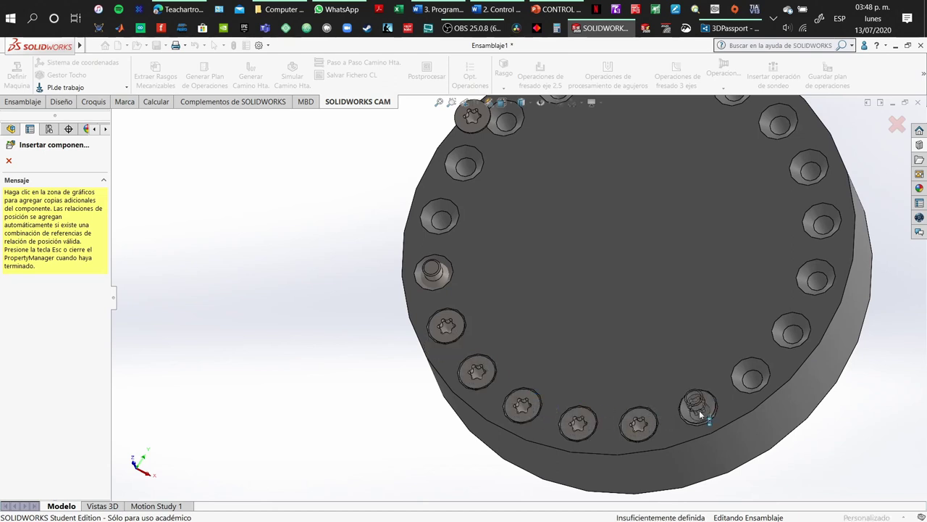
pyautogui.click(704, 403)
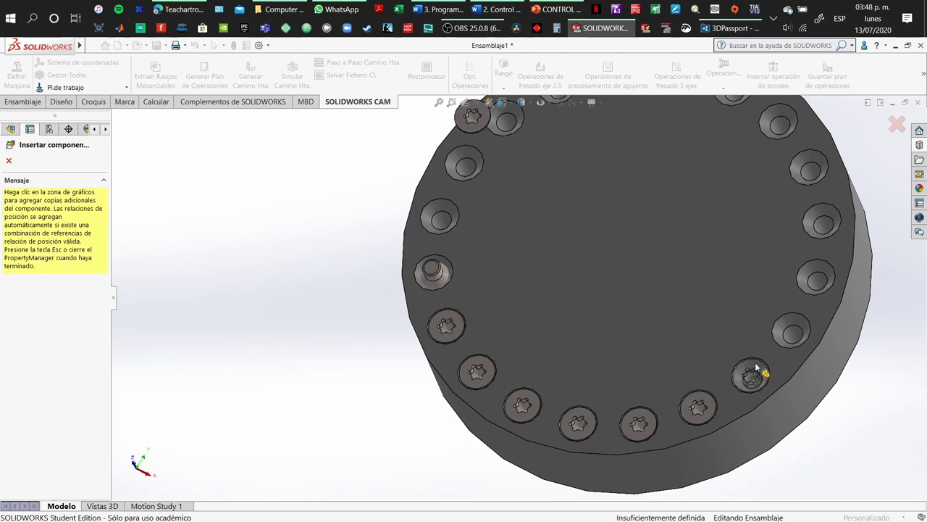
pyautogui.click(756, 371)
pyautogui.click(797, 322)
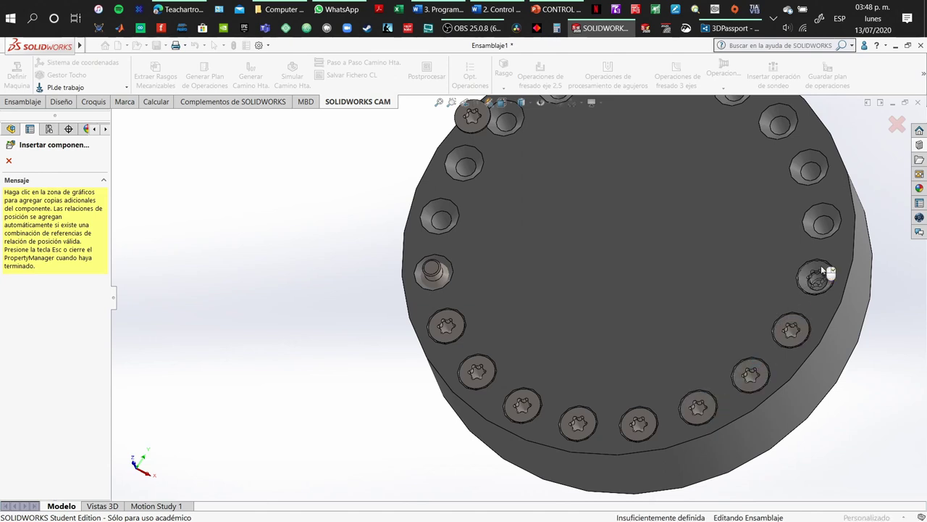
pyautogui.click(820, 266)
pyautogui.click(820, 185)
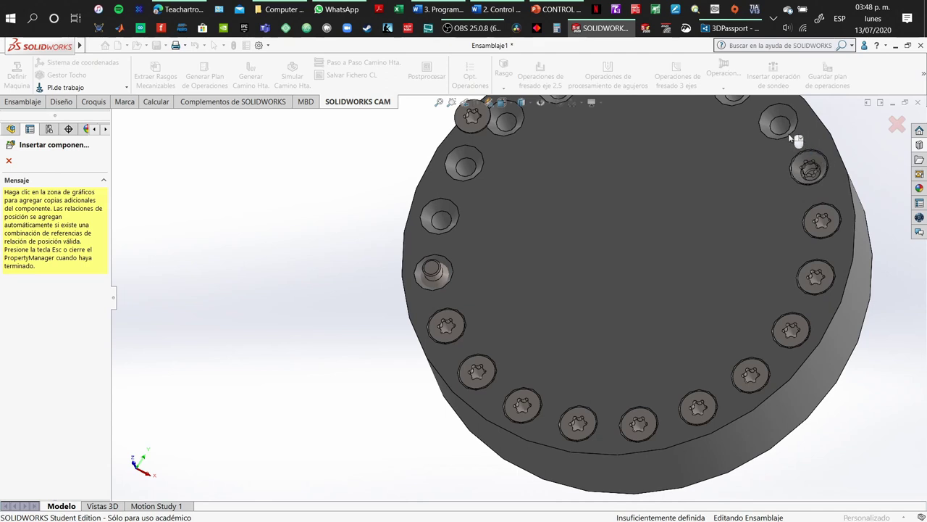
pyautogui.click(796, 139)
# Place screw copies in the remaining top holes and close the Insert Component PropertyManager.
pyautogui.scroll(2, 772, 156)
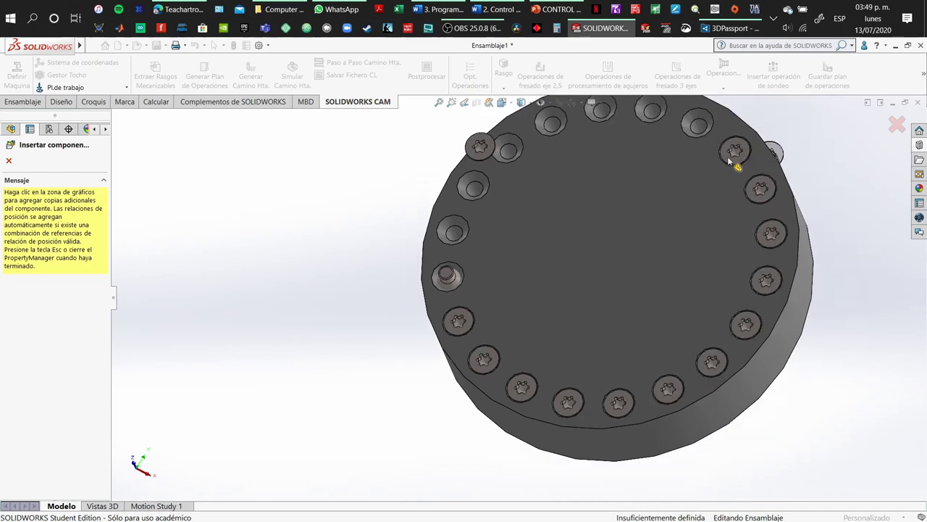
pyautogui.click(698, 120)
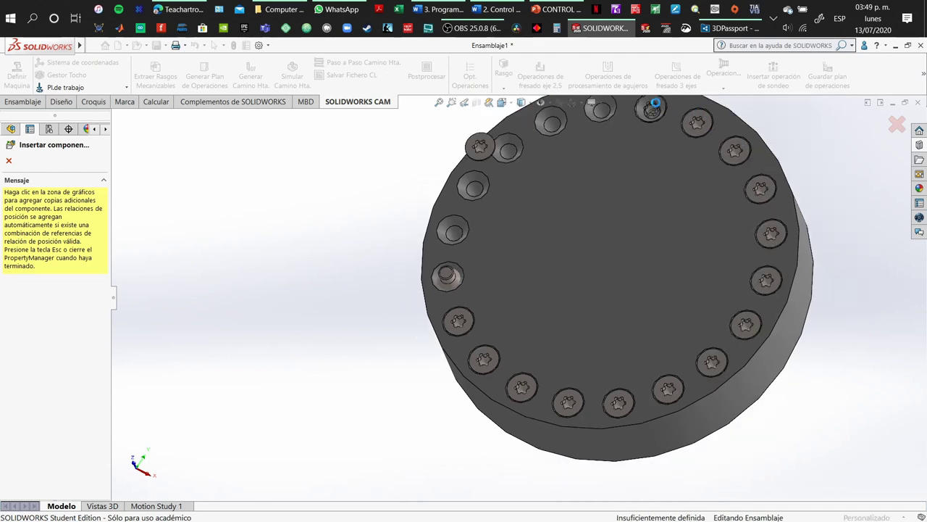
pyautogui.click(654, 105)
pyautogui.click(610, 103)
pyautogui.click(553, 116)
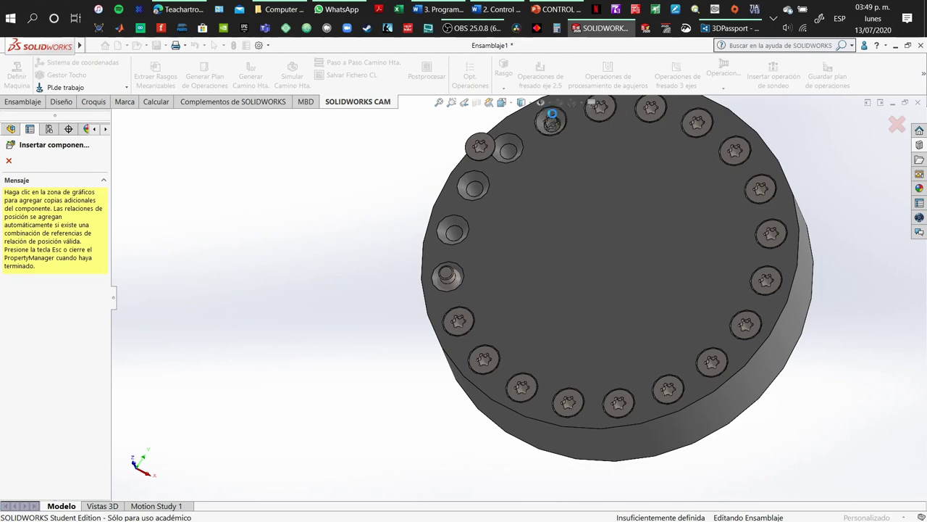
pyautogui.click(509, 139)
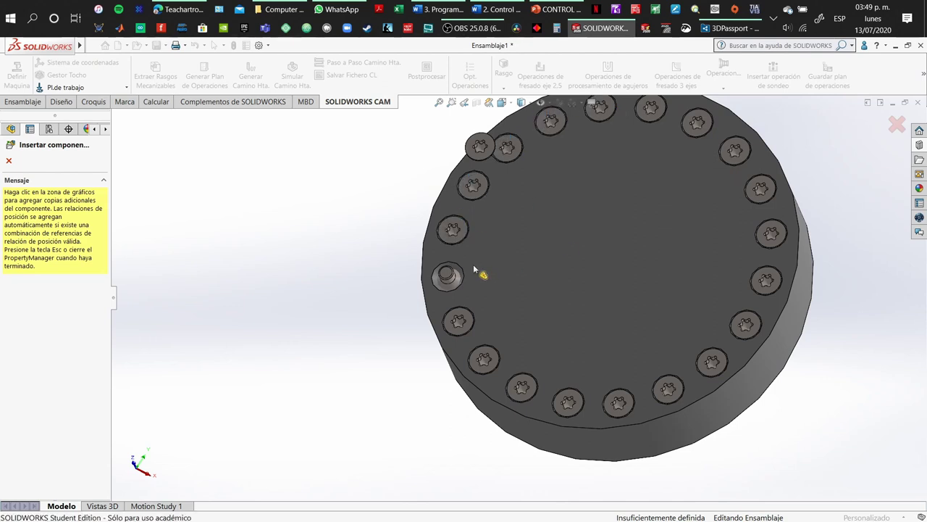
pyautogui.click(898, 126)
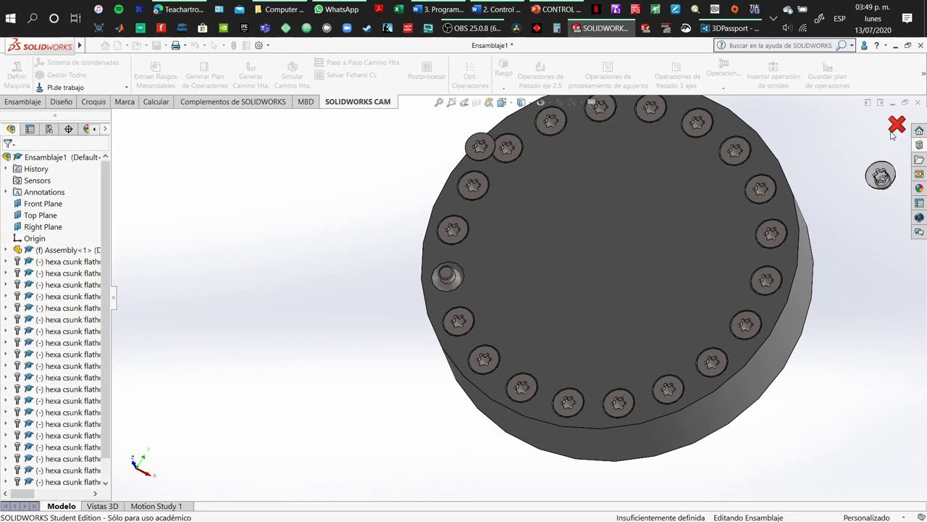
# Delete the stray top-left screw and the badly seated screw in the left hole.
pyautogui.click(477, 138)
pyautogui.press('Delete')
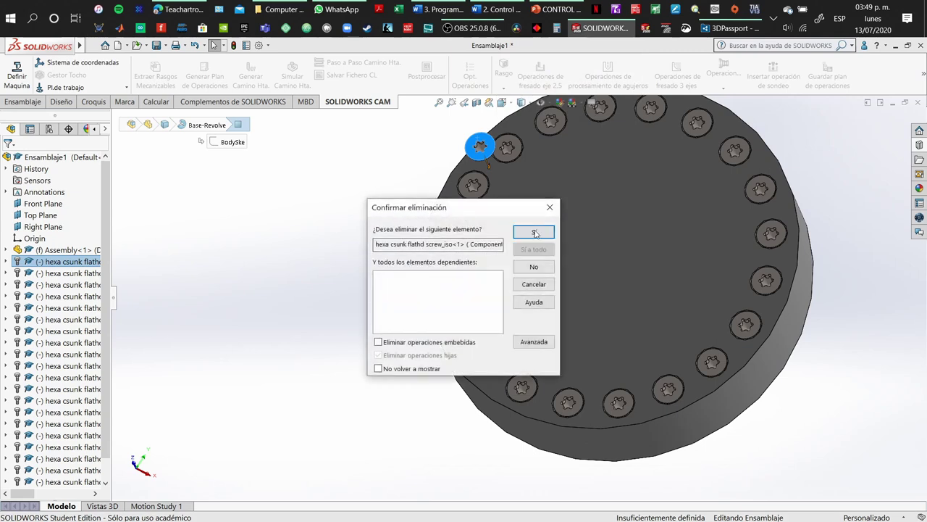
pyautogui.click(534, 234)
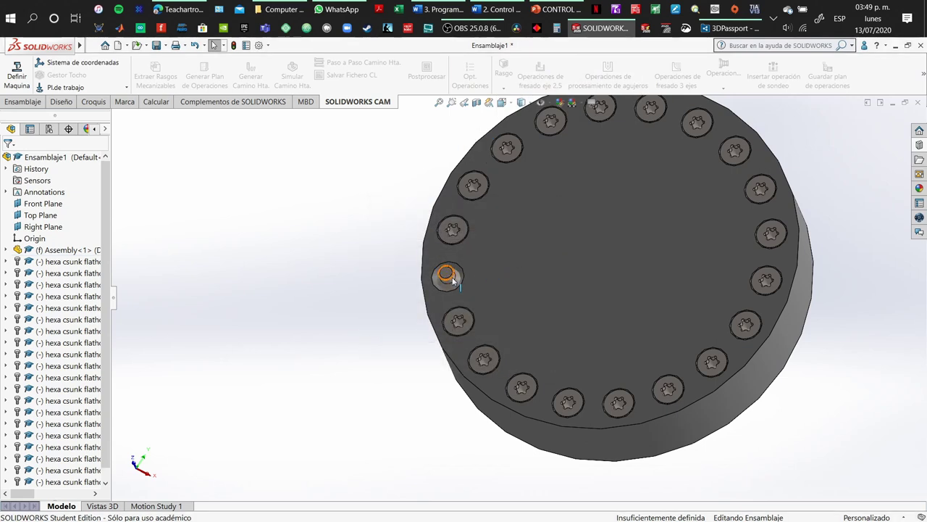
pyautogui.click(450, 278)
pyautogui.press('Delete')
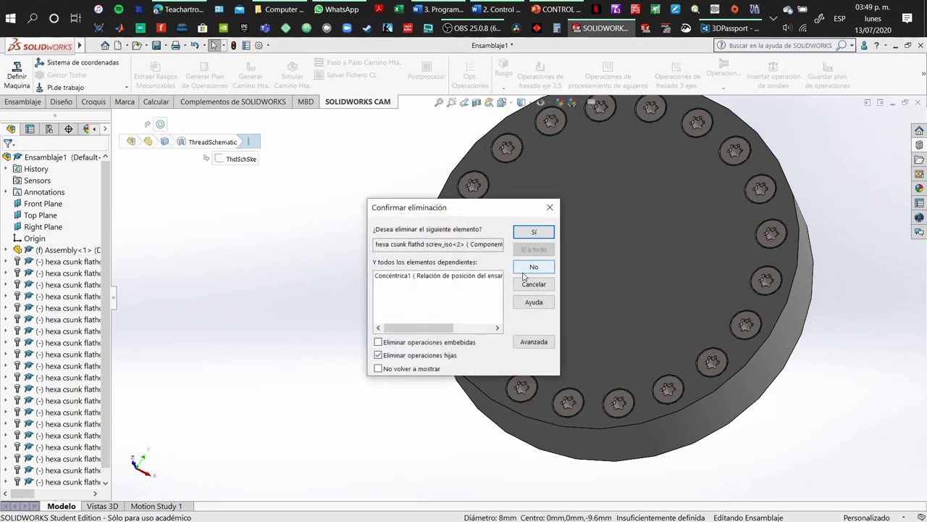
pyautogui.press('Return')
# Insert an M8 countersunk Toolbox screw into the empty left hole.
pyautogui.click(921, 144)
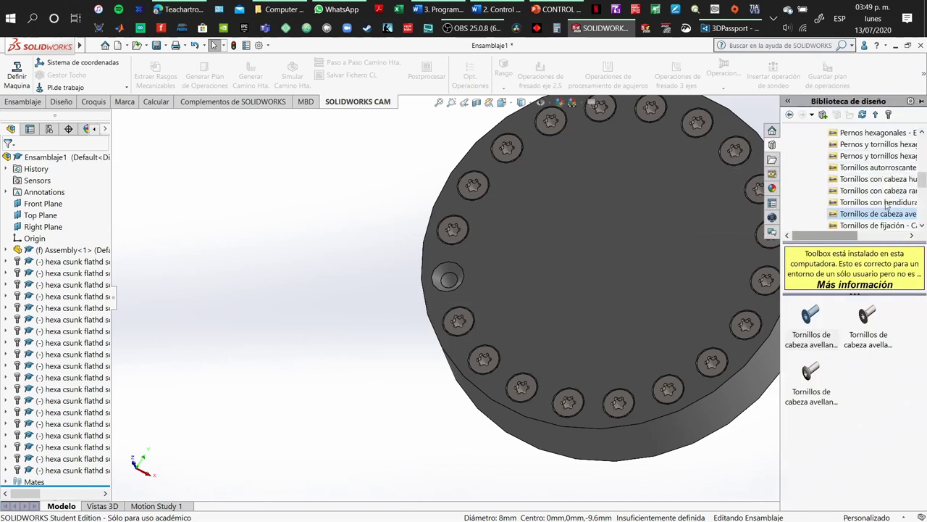
pyautogui.moveTo(811, 341); pyautogui.dragTo(461, 272)
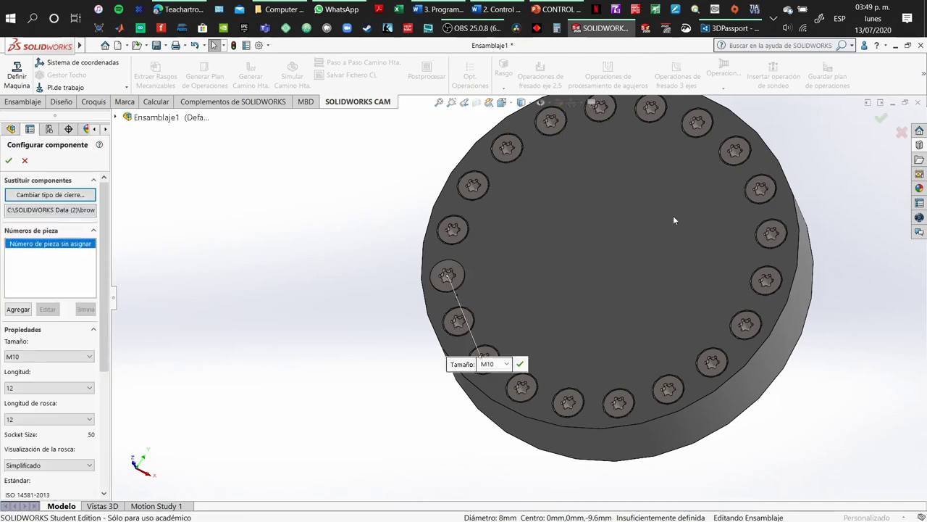
pyautogui.click(506, 363)
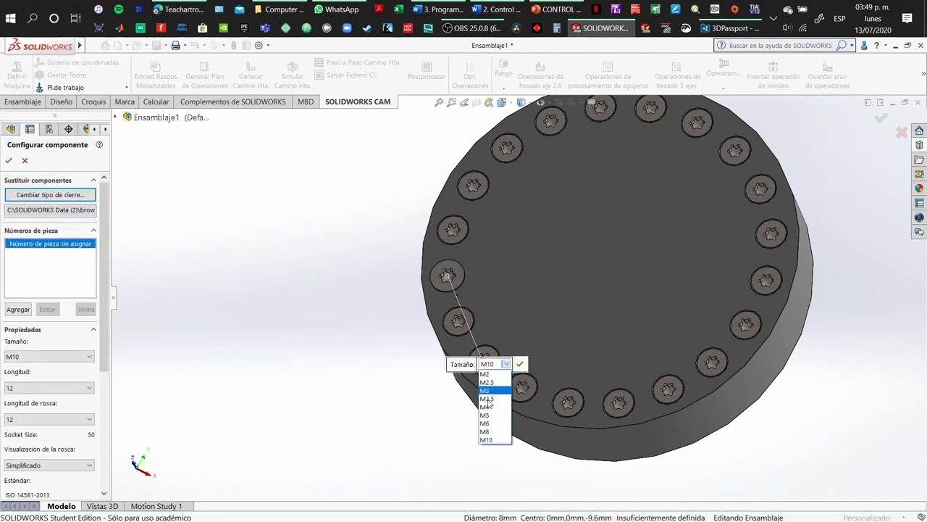
pyautogui.click(493, 432)
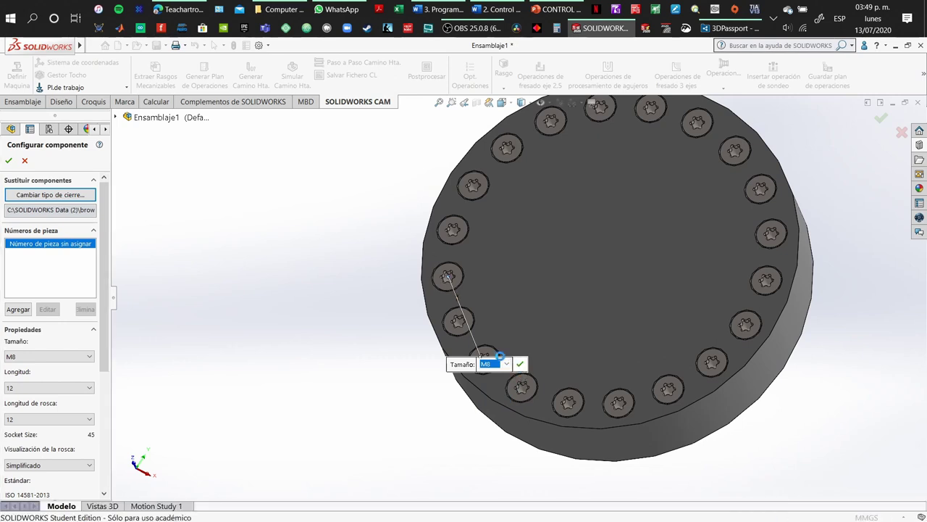
pyautogui.click(520, 364)
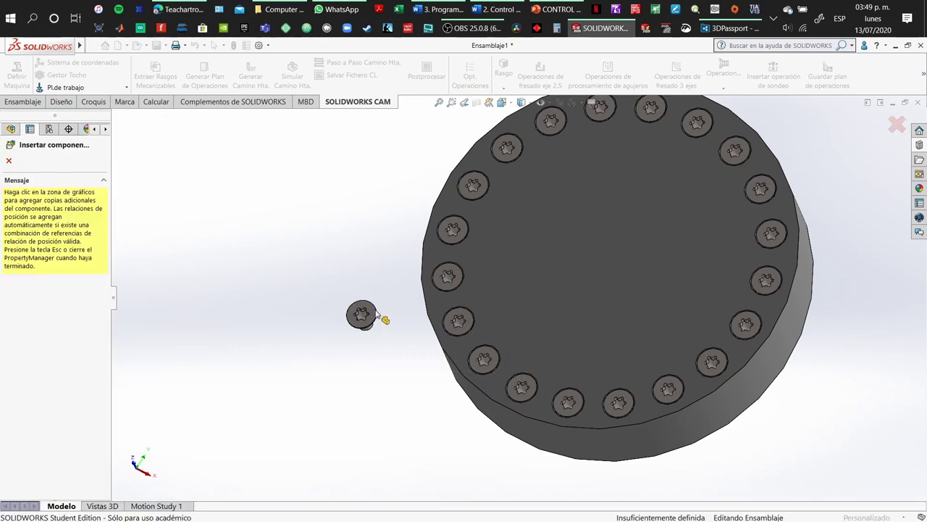
# Stop inserting and delete the extra screw copy dropped beside the flange.
pyautogui.click(372, 330)
pyautogui.press('Escape')
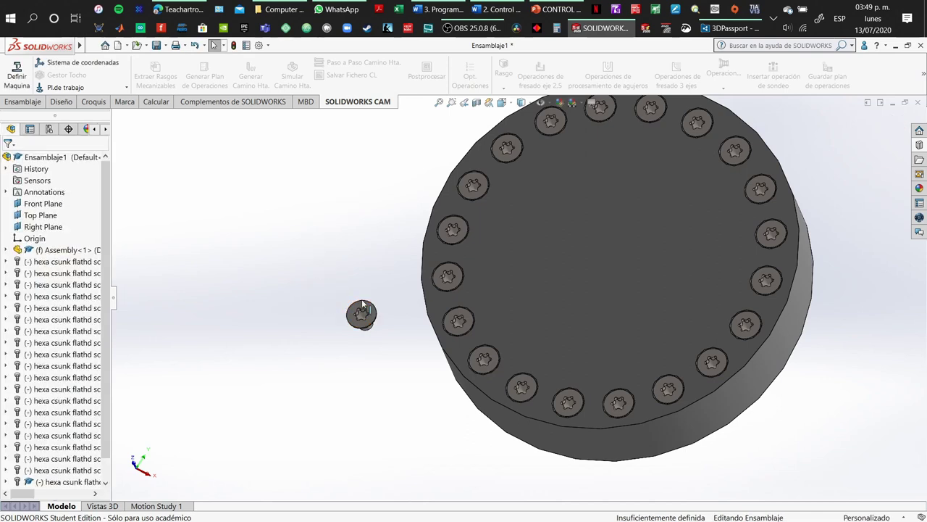
pyautogui.click(373, 313)
pyautogui.press('Delete')
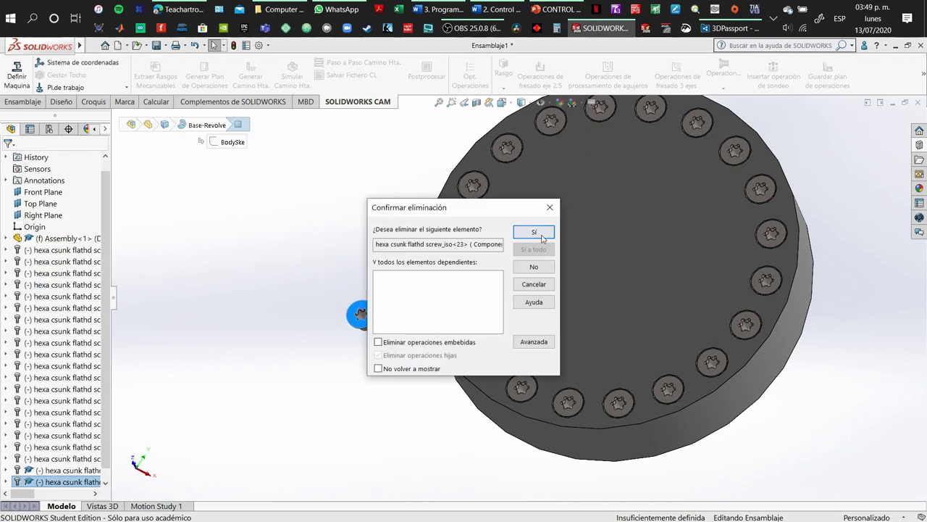
# Confirm deleting the stray copy, then view the flange isometrically to check every hole has a screw.
pyautogui.click(541, 236)
pyautogui.press('f')
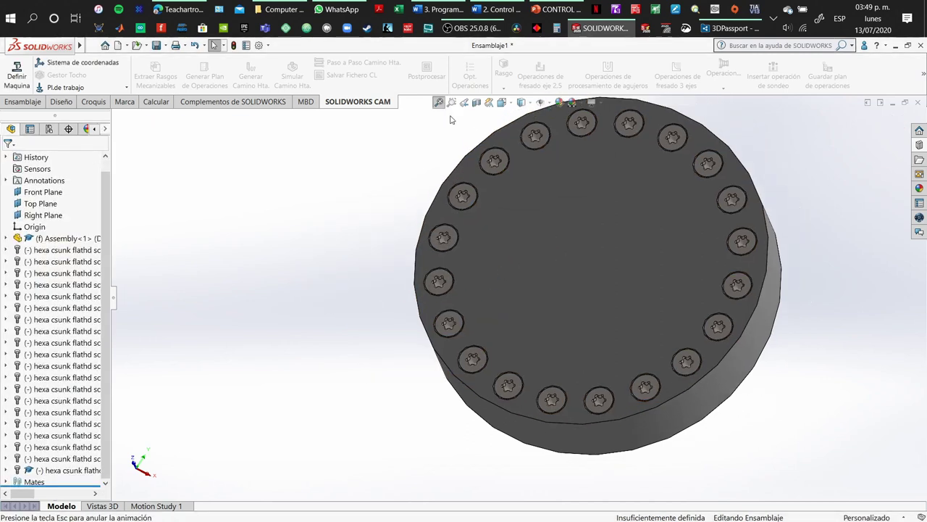
pyautogui.hotkey('ctrl', '7')
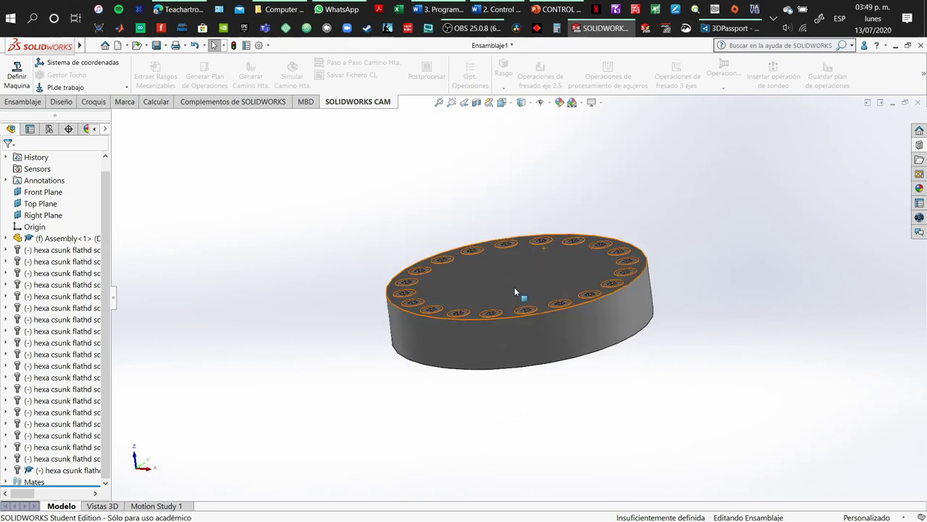
pyautogui.scroll(-3, 514, 287)
pyautogui.moveTo(536, 279); pyautogui.dragTo(622, 294, button='middle')
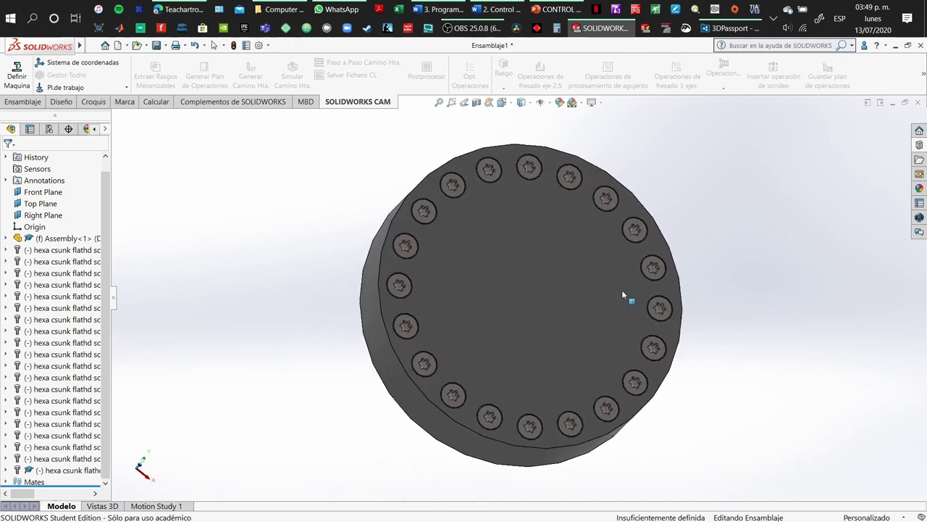
# Check a screw's available configurations under Configurar componente, closing without changes.
pyautogui.rightClick(52, 251)
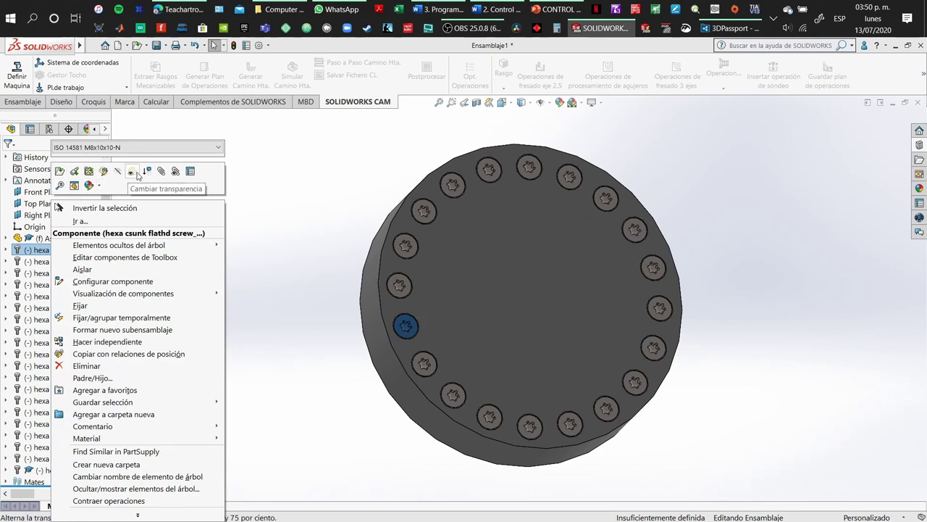
pyautogui.click(114, 281)
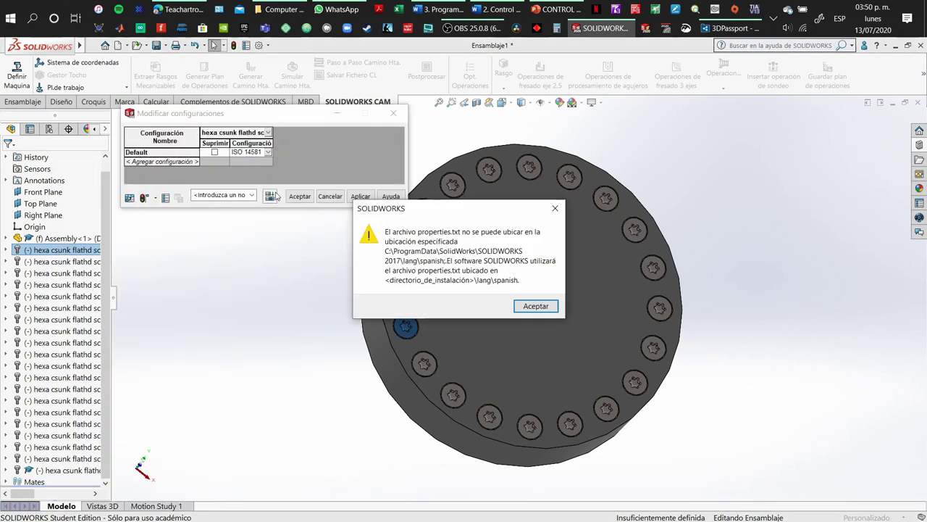
pyautogui.click(536, 306)
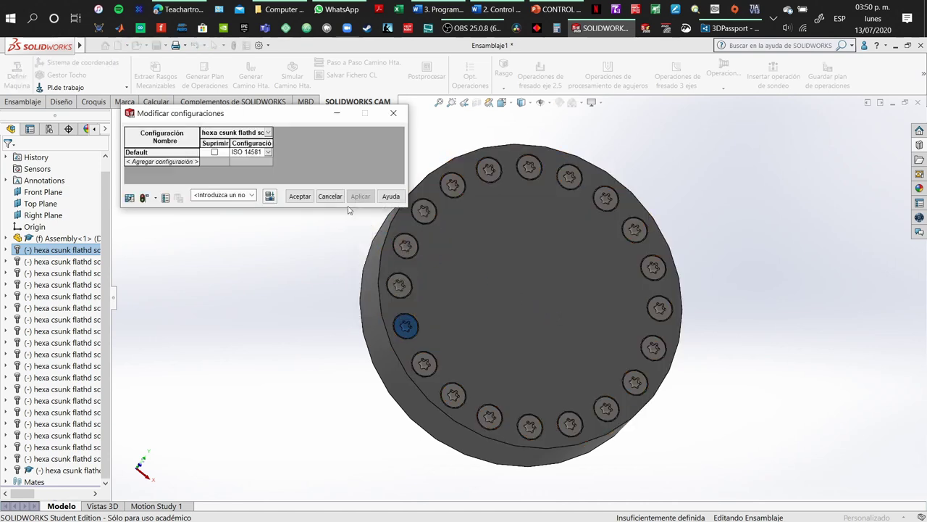
pyautogui.click(269, 153)
pyautogui.click(291, 152)
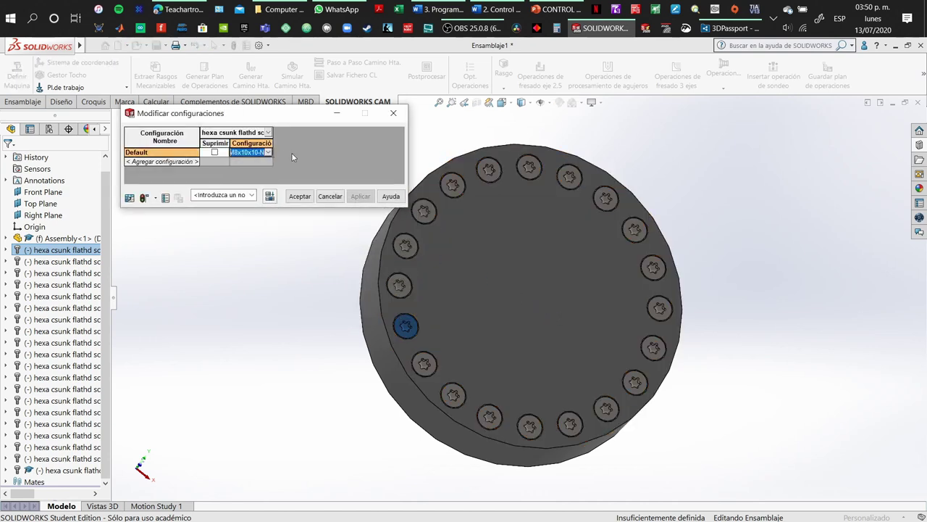
pyautogui.click(339, 198)
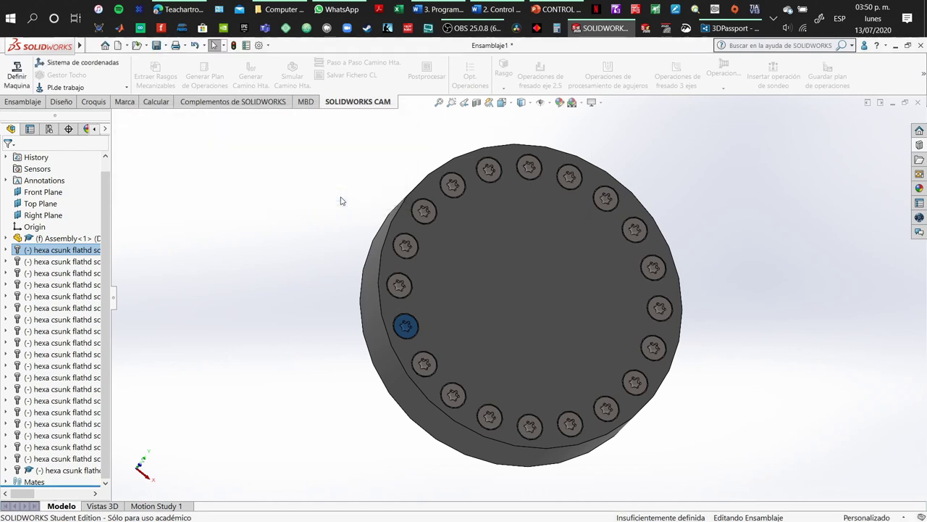
# Delete the countersunk screw from the left flange hole, leaving it empty.
pyautogui.click(285, 356)
pyautogui.click(408, 324)
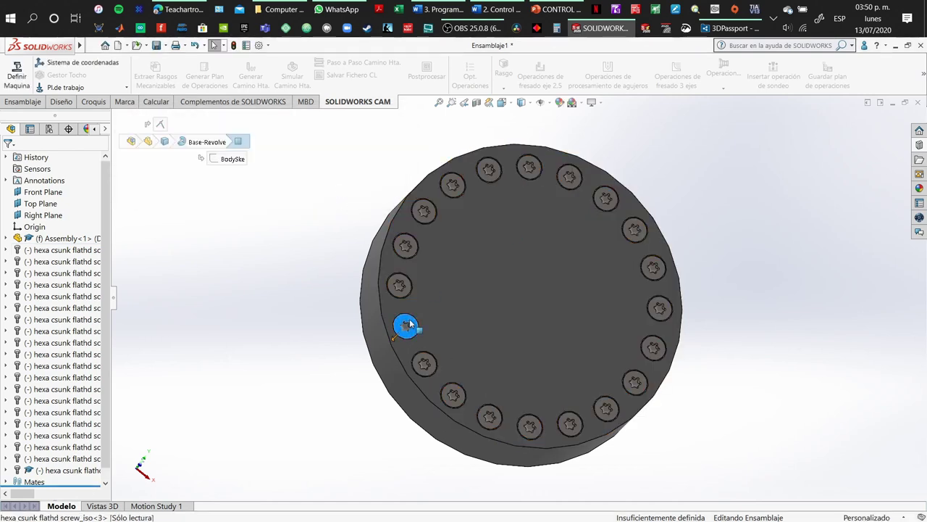
pyautogui.press('Delete')
pyautogui.press('Return')
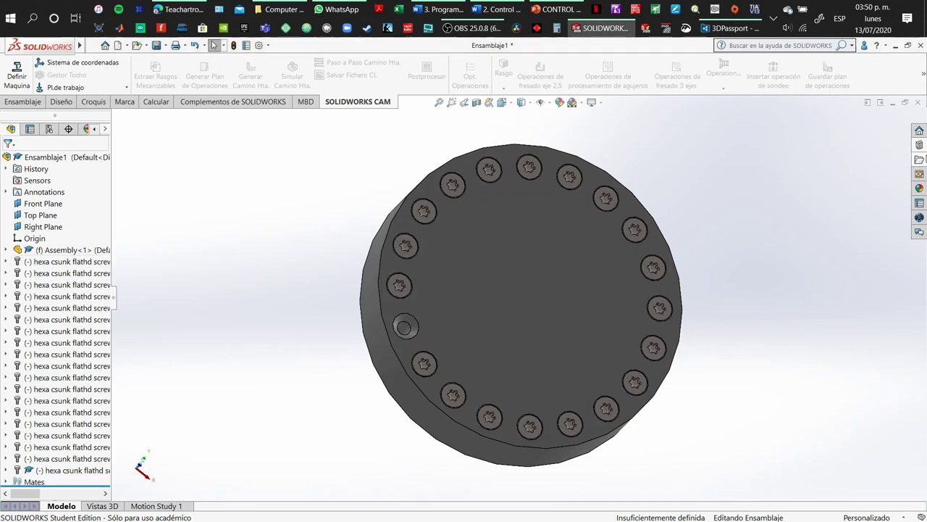
# From the Toolbox socket screws, drop an ISO 10642 hexagon socket countersunk screw into the empty left hole.
pyautogui.click(920, 144)
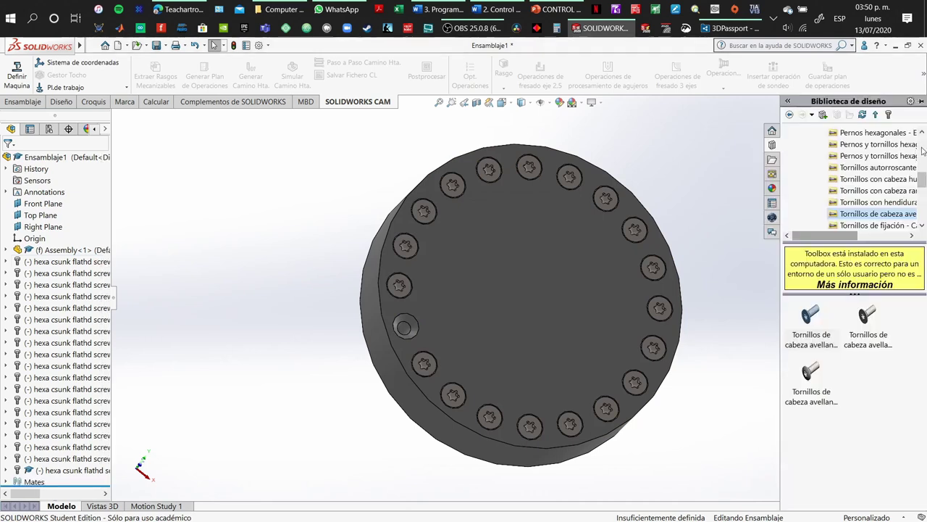
pyautogui.click(873, 203)
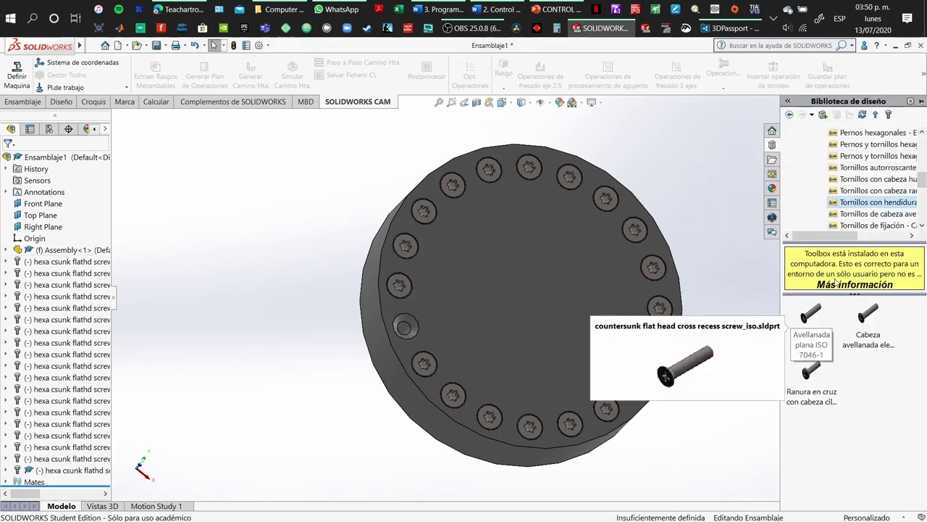
pyautogui.click(879, 215)
pyautogui.click(877, 225)
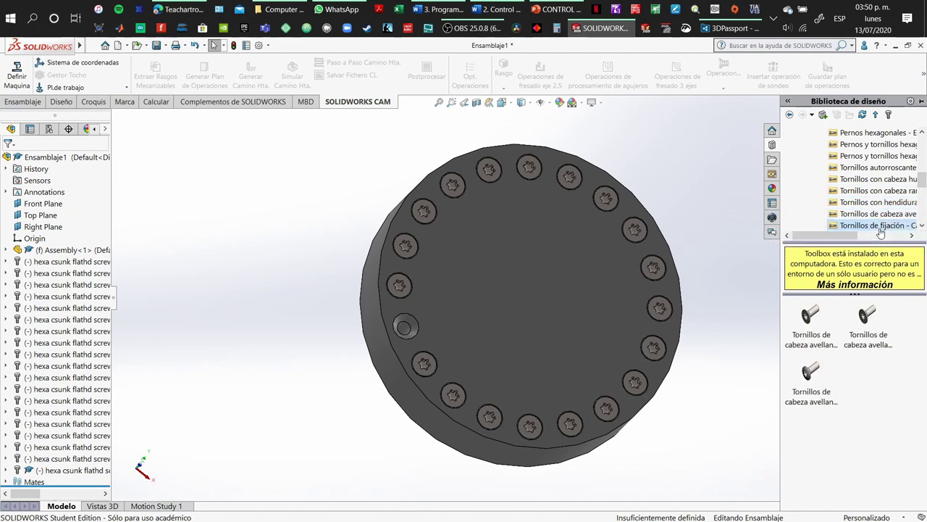
pyautogui.click(865, 190)
pyautogui.click(861, 180)
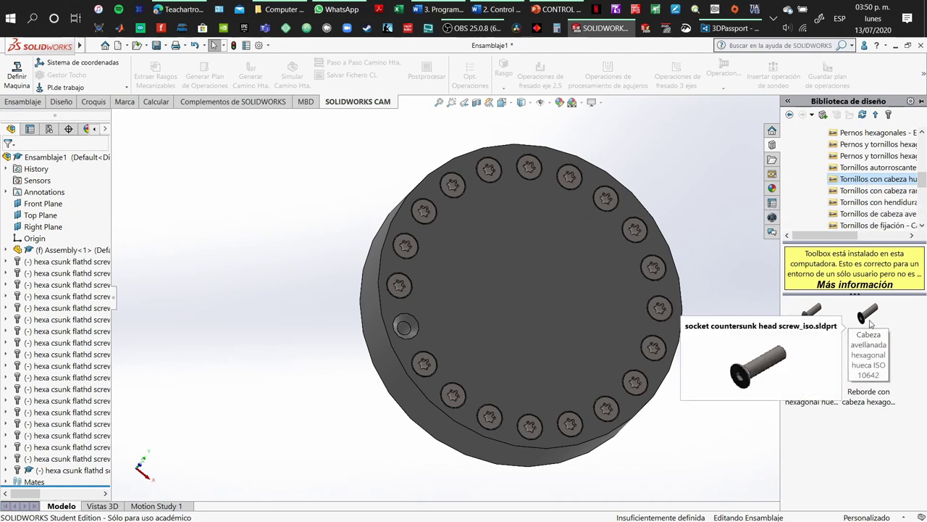
pyautogui.moveTo(880, 319); pyautogui.dragTo(415, 328)
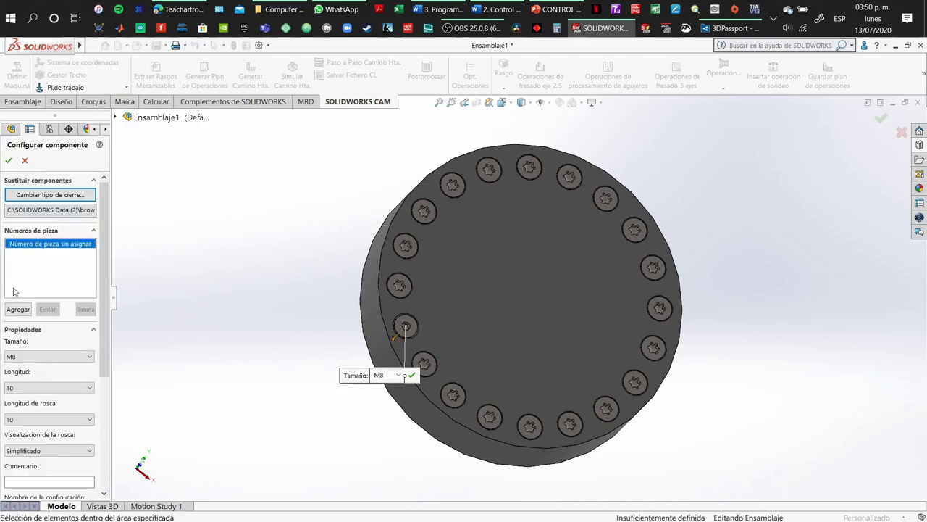
# Keep the socket screw at M8, change its length from 50 to 40 mm, and accept.
pyautogui.moveTo(406, 326); pyautogui.dragTo(447, 285, button='middle')
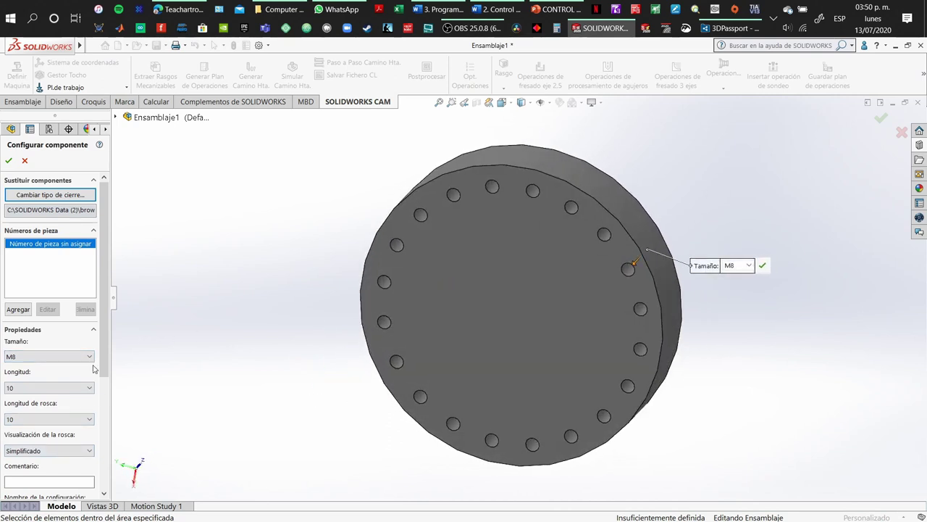
pyautogui.click(90, 389)
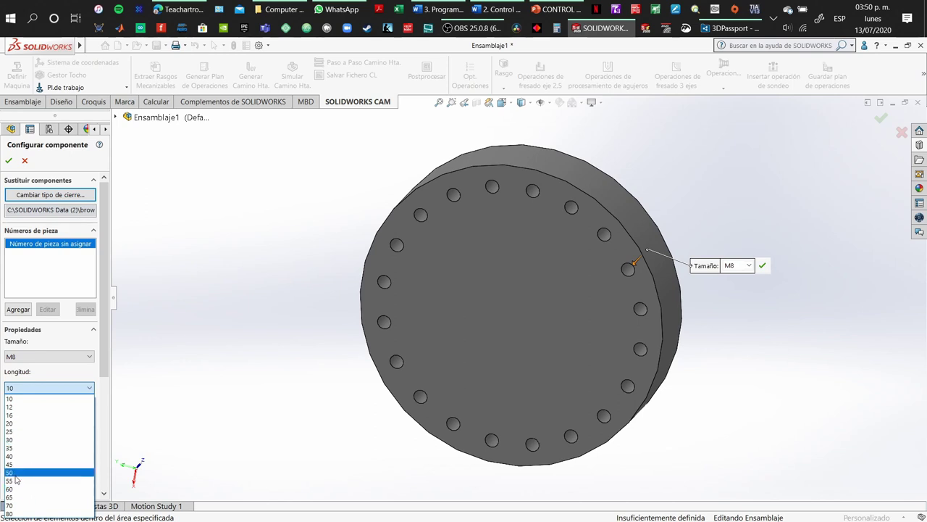
pyautogui.click(16, 473)
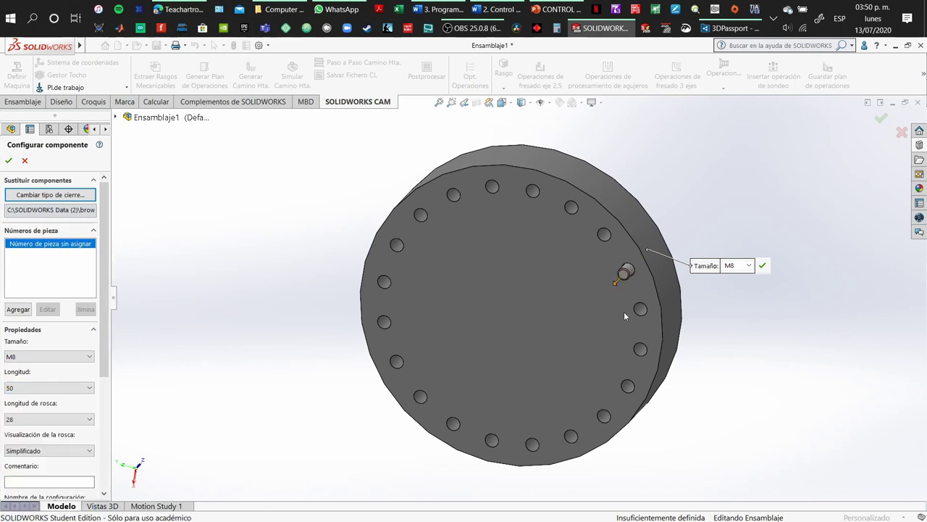
pyautogui.moveTo(678, 319); pyautogui.dragTo(466, 297, button='middle')
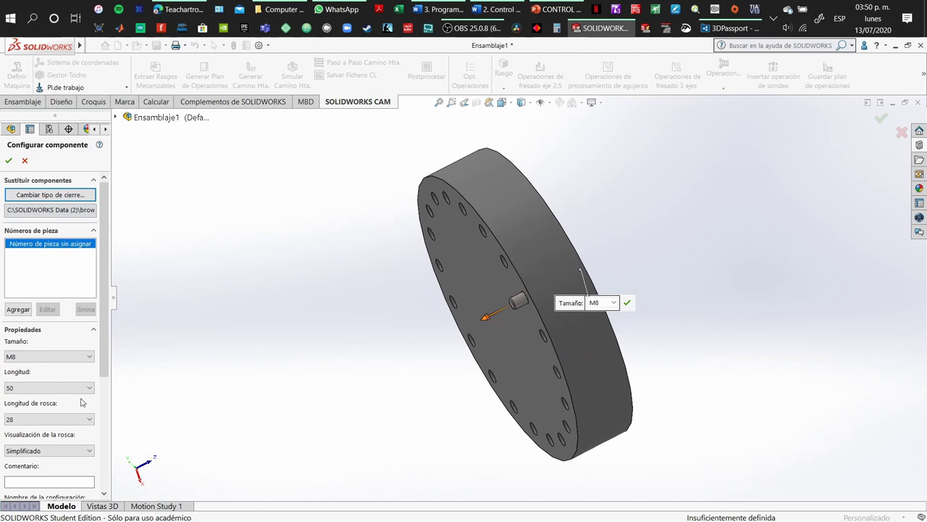
pyautogui.click(42, 387)
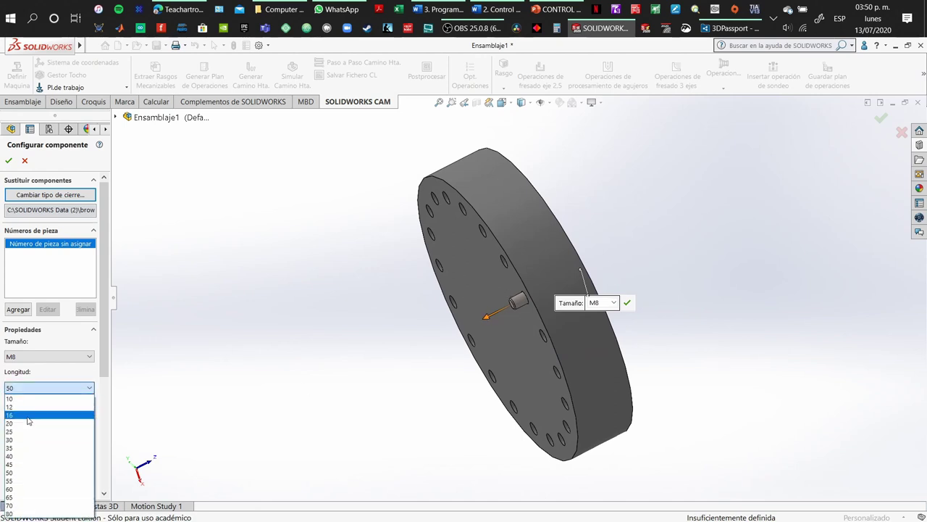
pyautogui.click(14, 456)
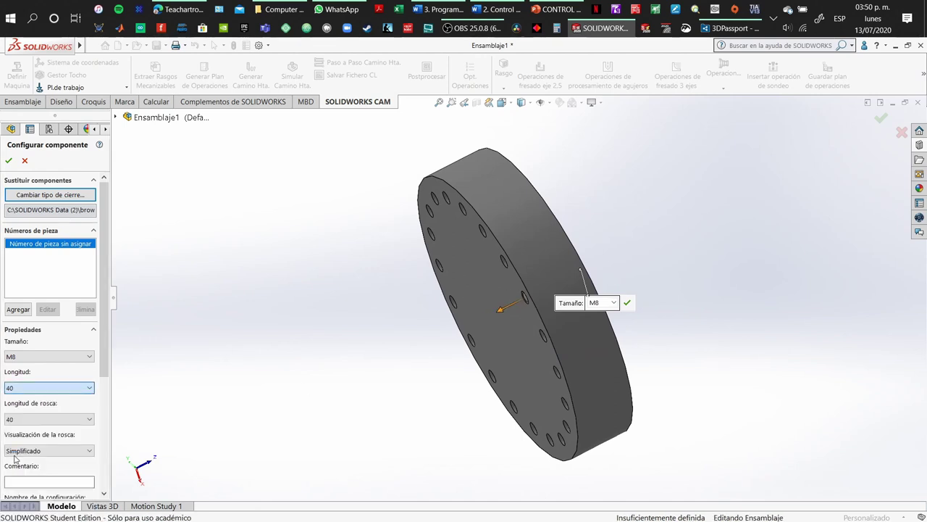
pyautogui.click(628, 303)
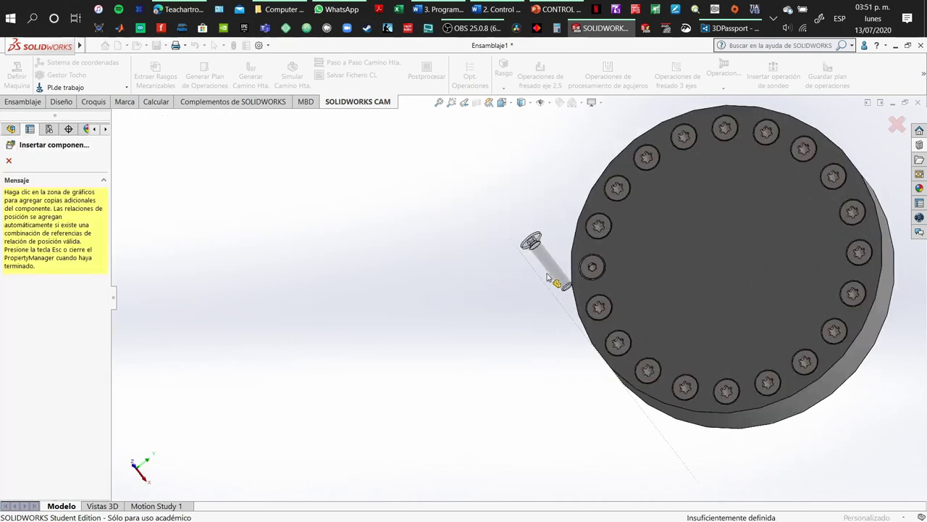
# End screw insertion, then tilt and zoom to fit the whole flange with its 20 screws.
pyautogui.click(897, 125)
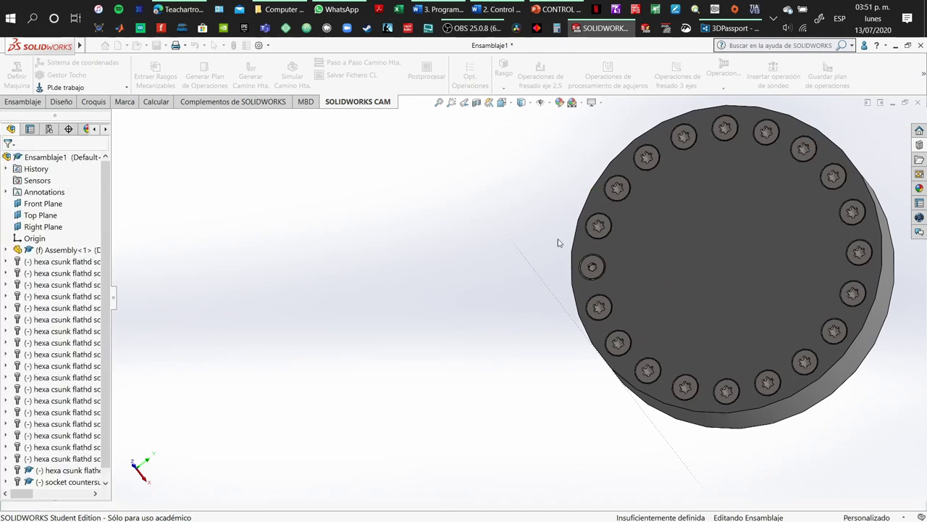
pyautogui.scroll(-5, 569, 251)
pyautogui.scroll(4, 592, 325)
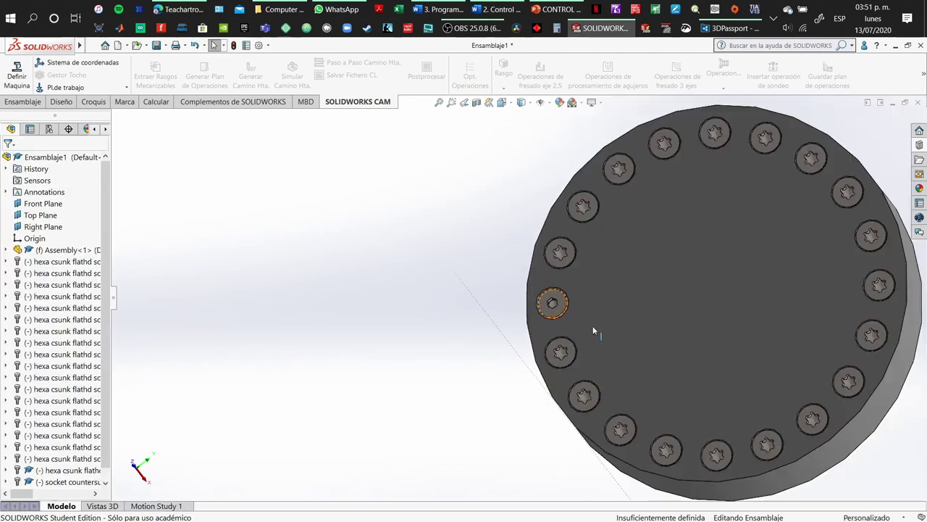
pyautogui.scroll(3, 592, 325)
pyautogui.moveTo(444, 345); pyautogui.dragTo(495, 291)
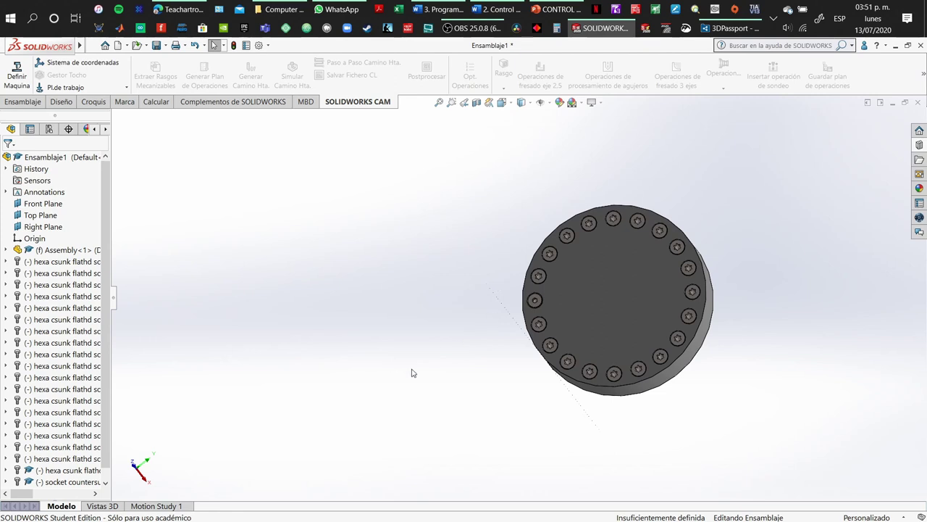
pyautogui.moveTo(412, 373); pyautogui.dragTo(458, 283, button='middle')
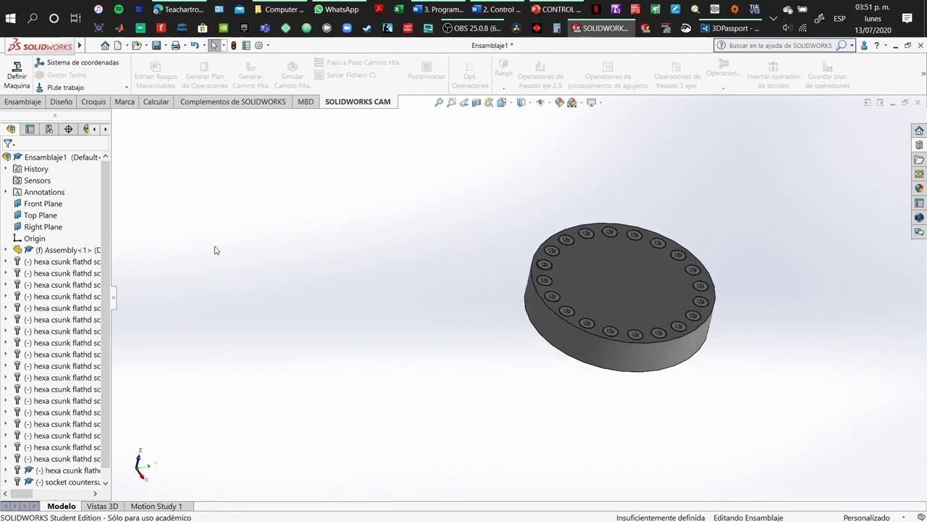
pyautogui.click(438, 102)
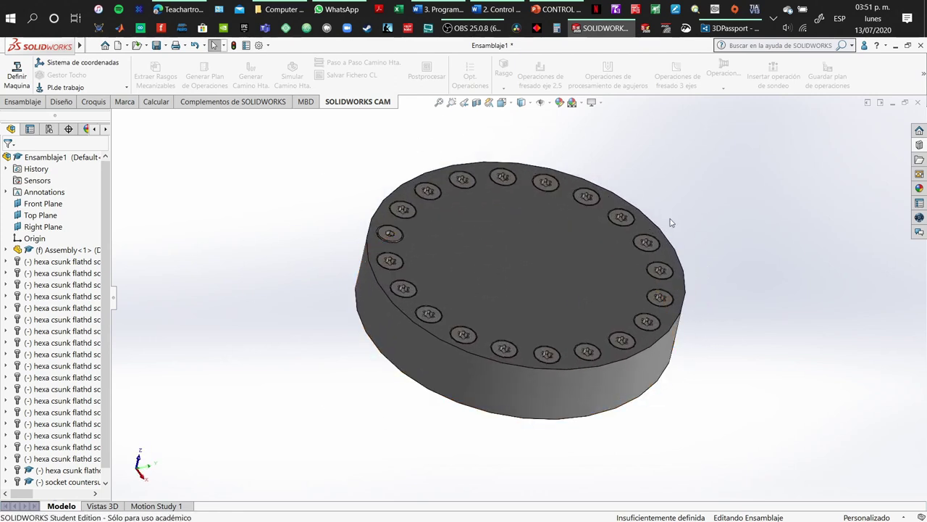
pyautogui.scroll(2, 598, 234)
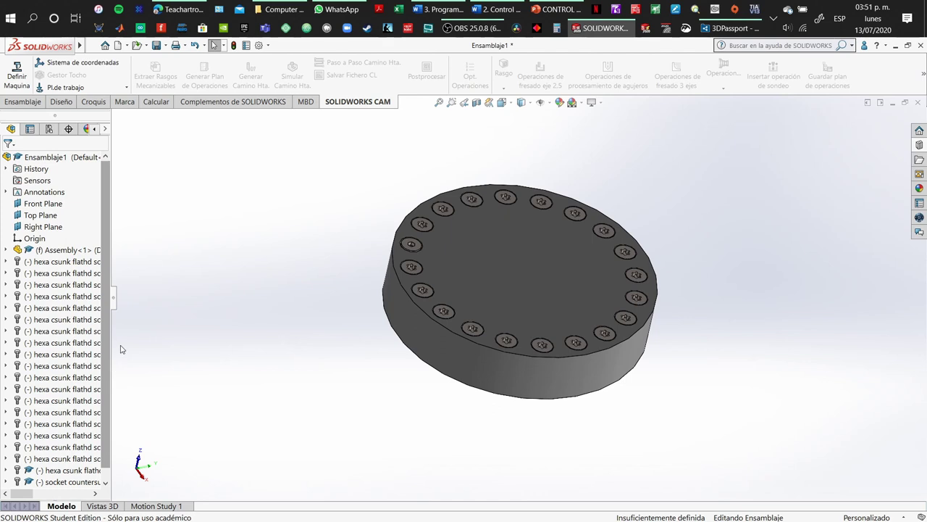
# Cut a section along the Top Plane at -63 mm offset and view the seated screws side-on.
pyautogui.click(476, 103)
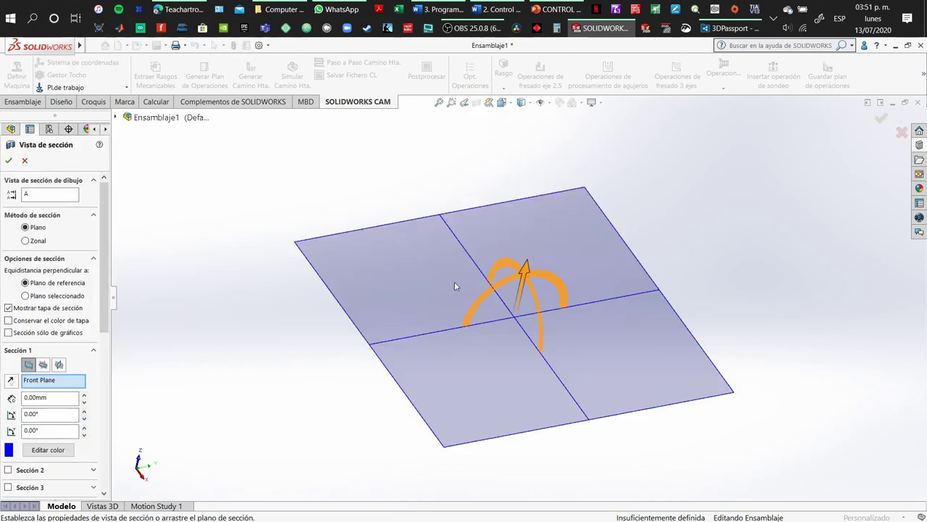
pyautogui.moveTo(522, 282); pyautogui.dragTo(530, 252)
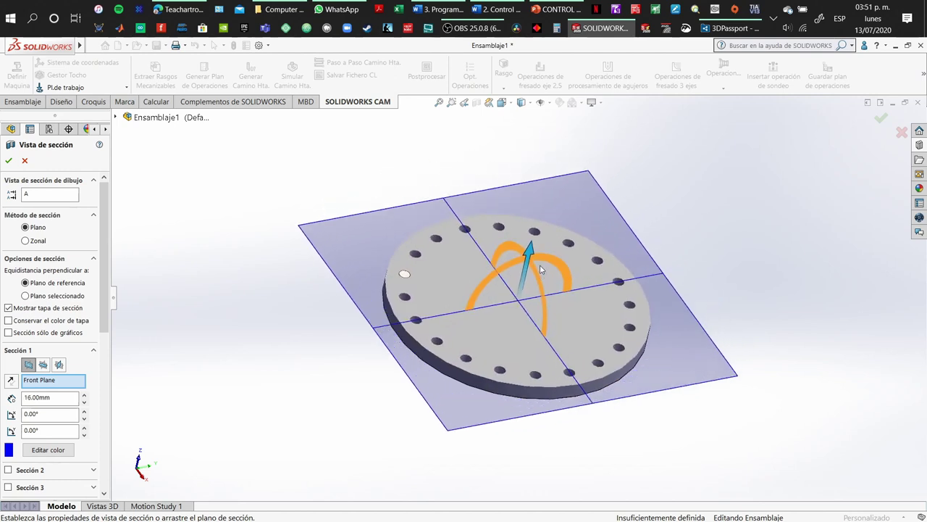
pyautogui.click(58, 382)
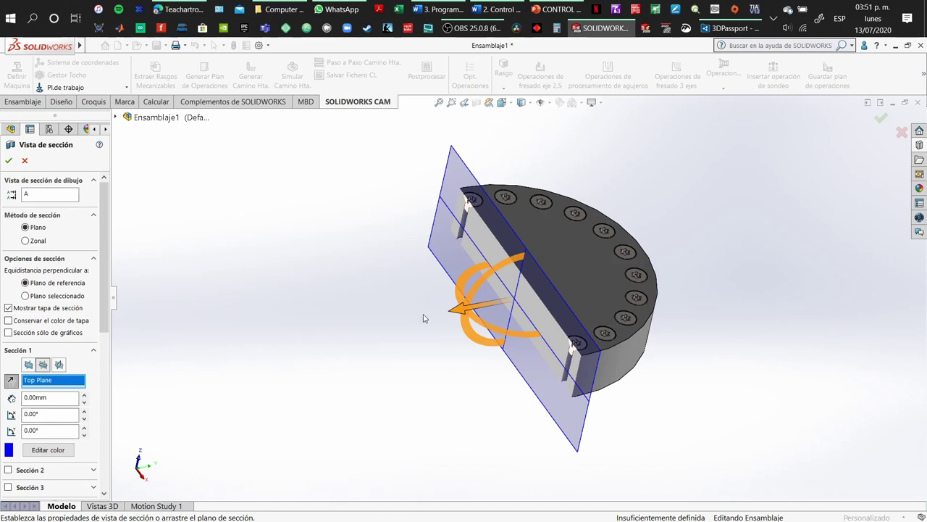
pyautogui.moveTo(470, 349); pyautogui.dragTo(533, 345, button='middle')
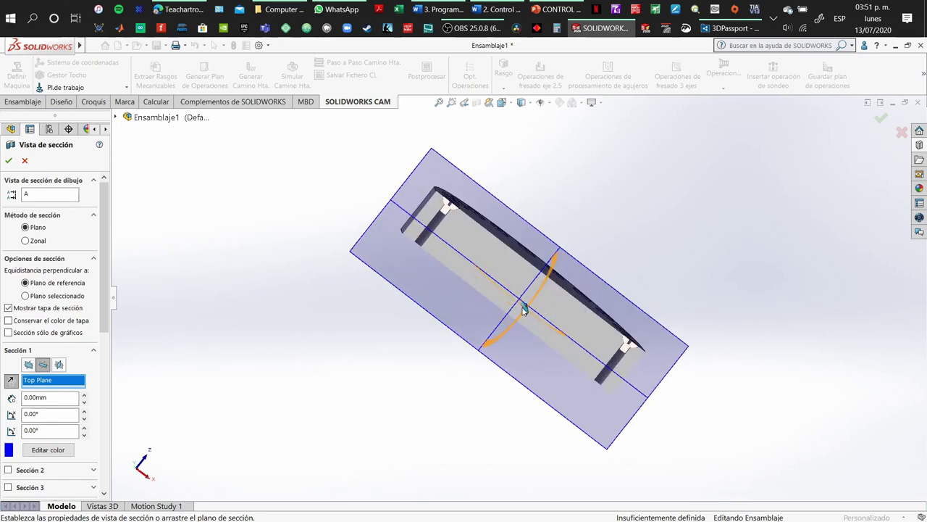
pyautogui.moveTo(524, 310); pyautogui.dragTo(491, 361, button='middle')
pyautogui.moveTo(498, 342); pyautogui.dragTo(463, 399)
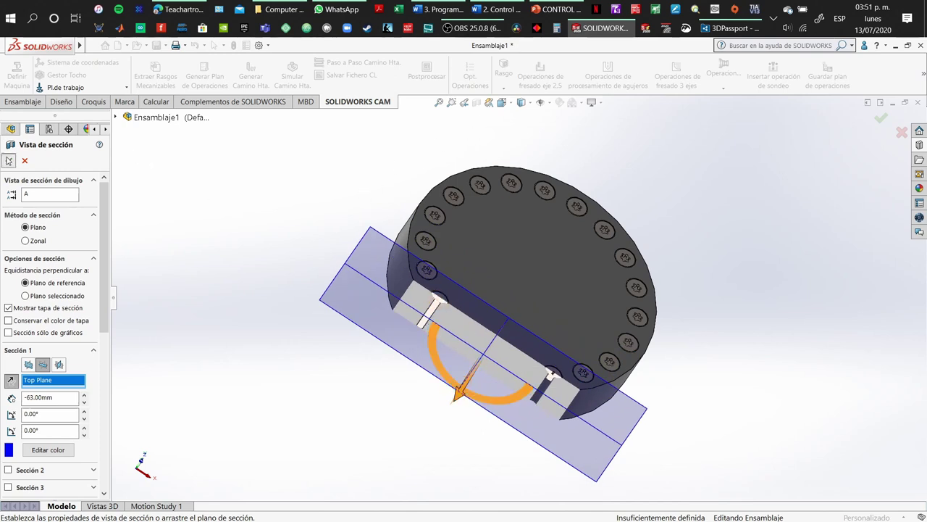
pyautogui.press('Escape')
pyautogui.moveTo(445, 402); pyautogui.dragTo(499, 218, button='middle')
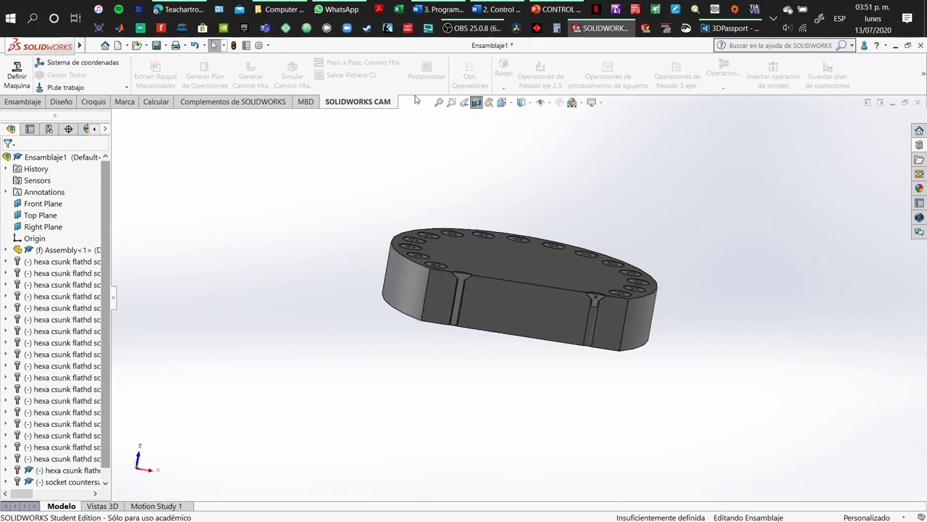
# Turn the section view off and reorient to a top-down view of the full flange.
pyautogui.click(477, 103)
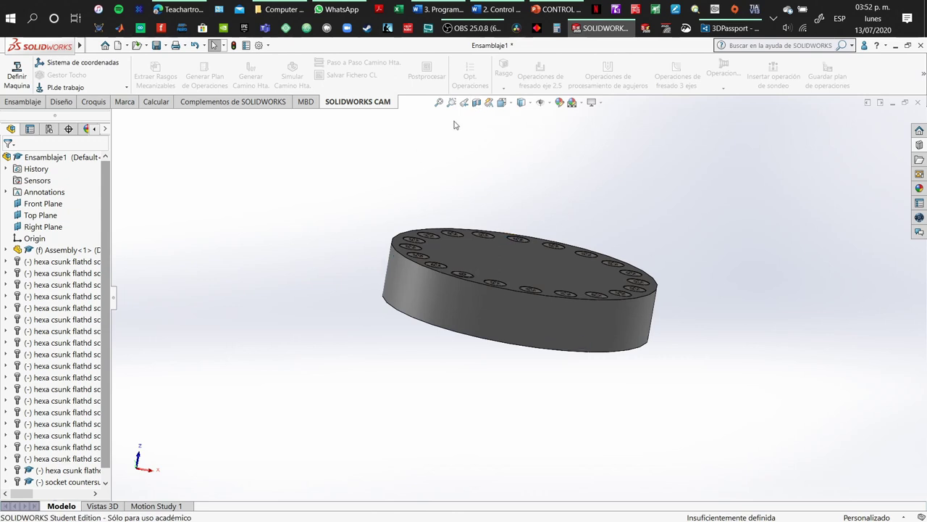
pyautogui.click(475, 105)
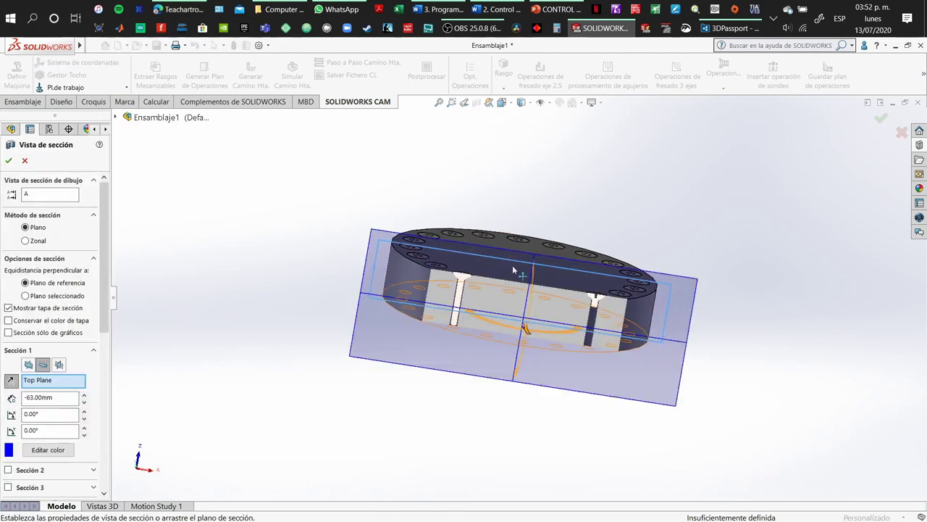
pyautogui.click(25, 160)
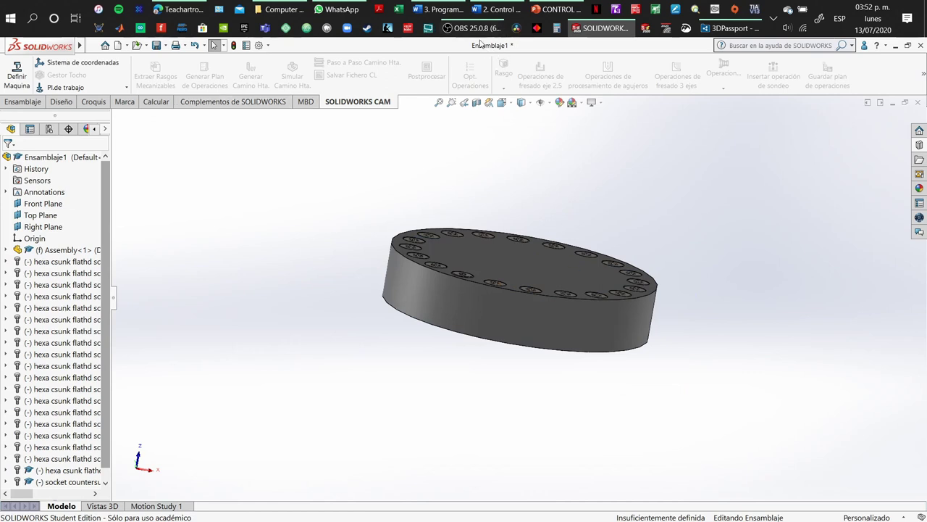
pyautogui.click(468, 106)
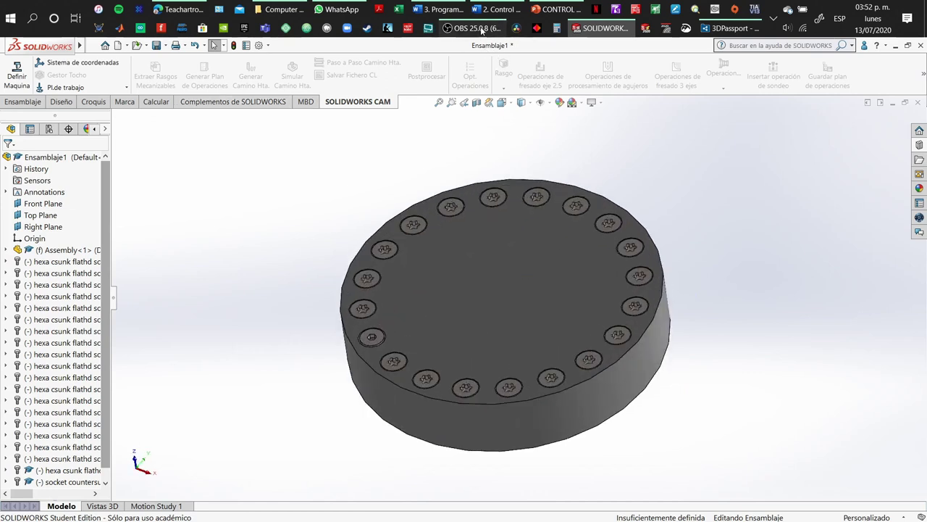